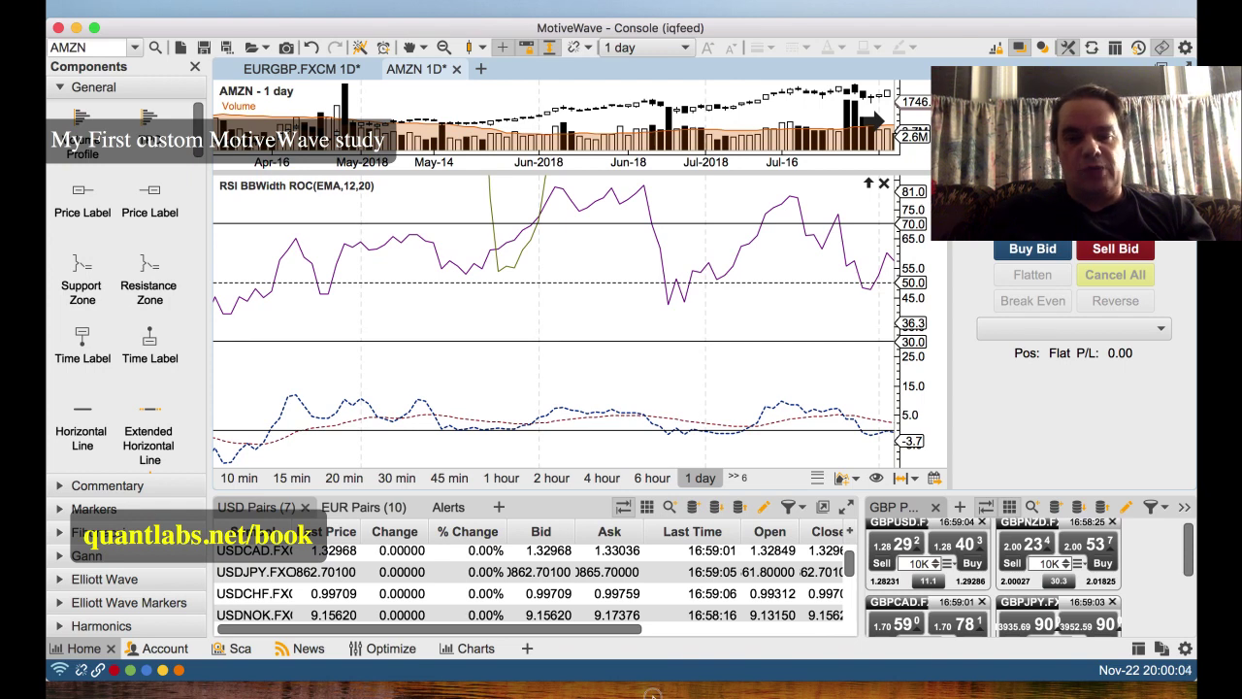
Step: Open youtube.com/quantlabs in a new Firefox tab and scroll through the channel page
key("super+Tab")
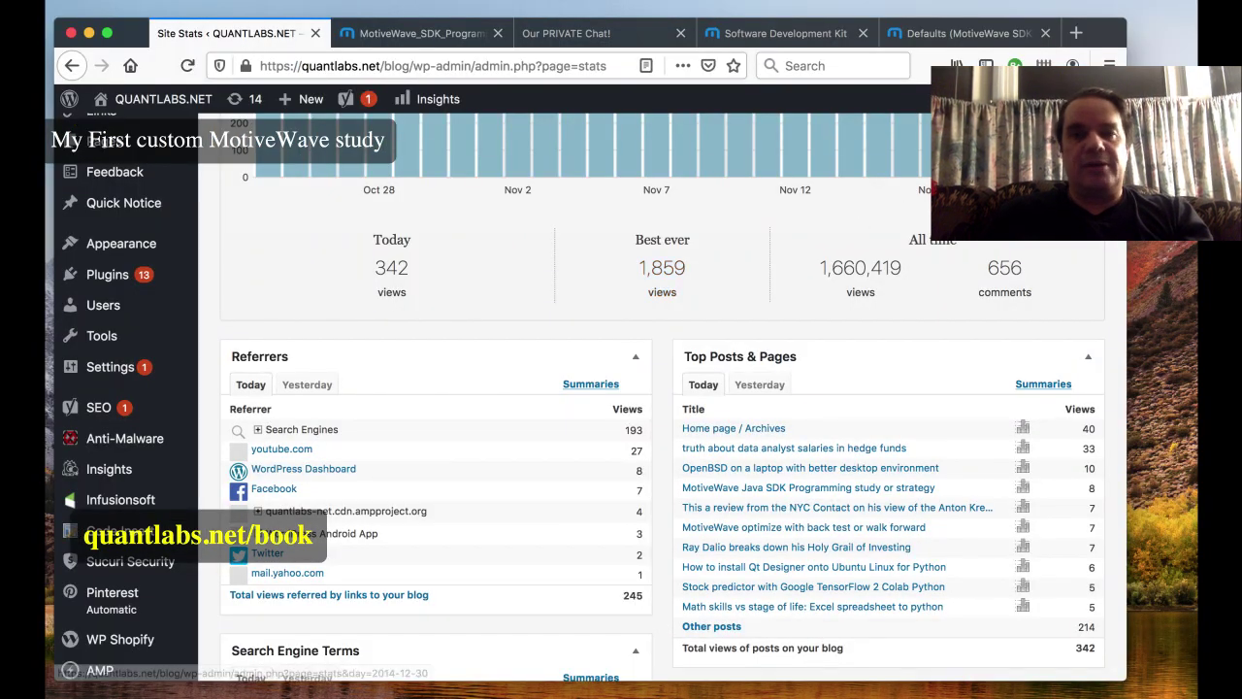
key("super+t")
type("youtube.")
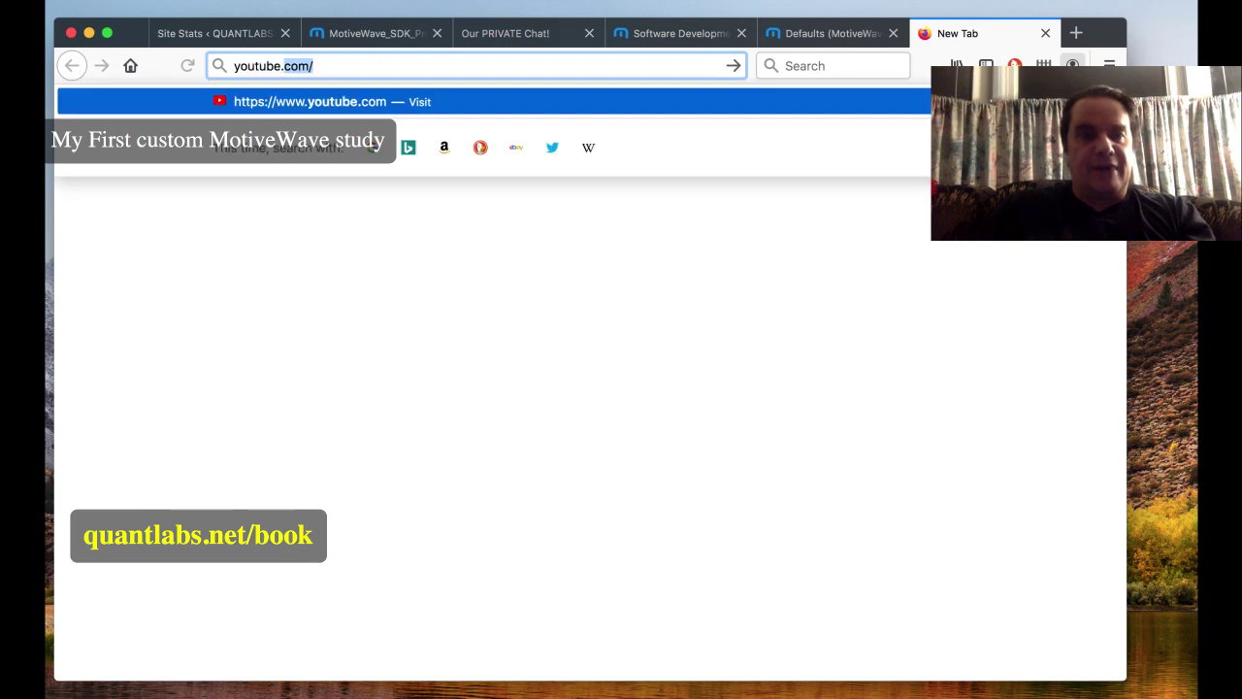
type("com/qu")
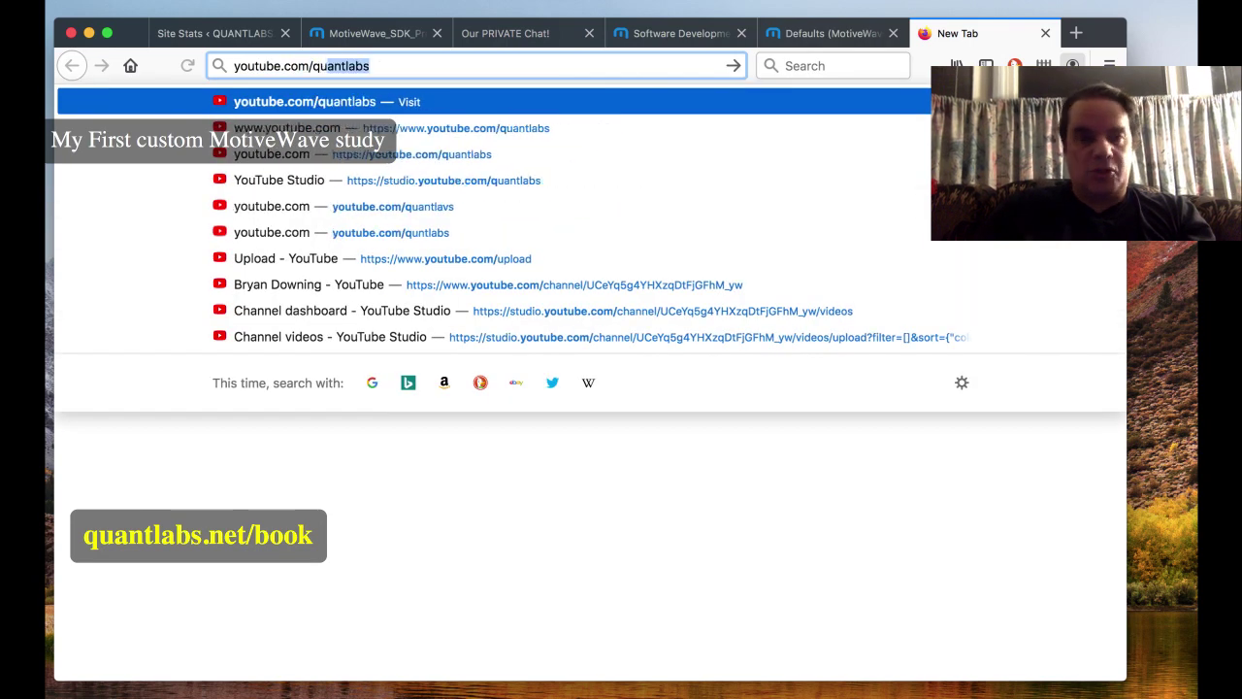
type("antlabs")
key("Return")
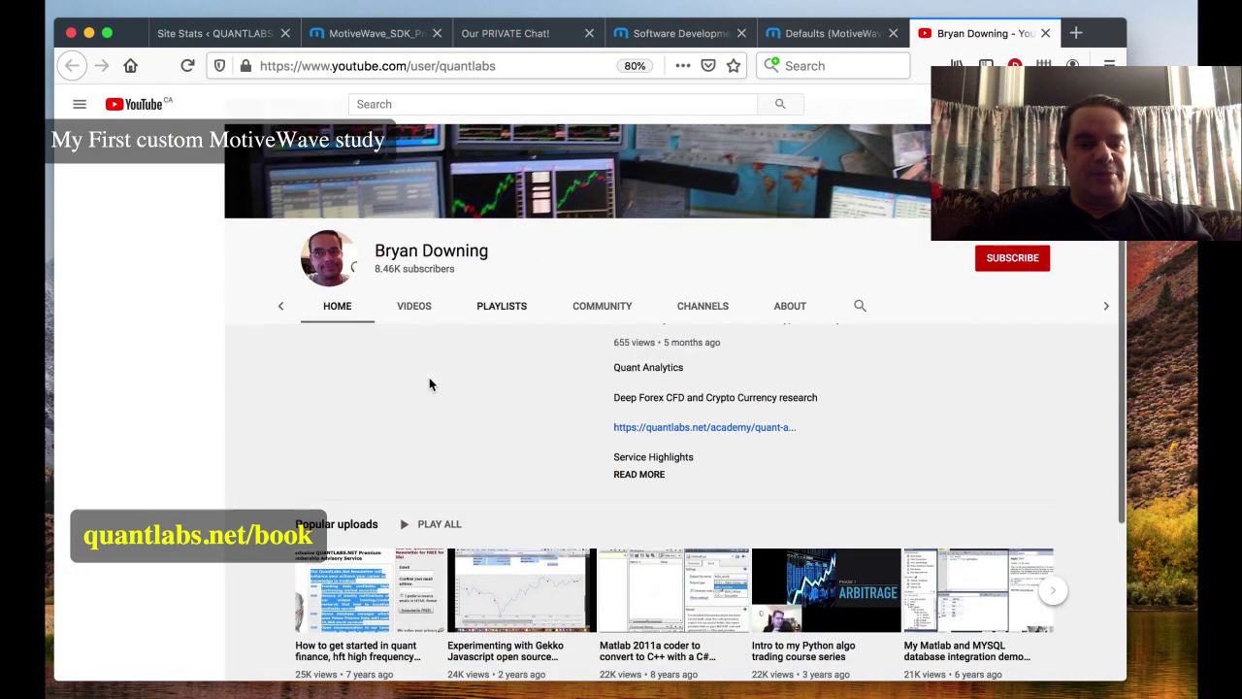
scroll(430, 373, "down", 5)
scroll(432, 378, "down", 3)
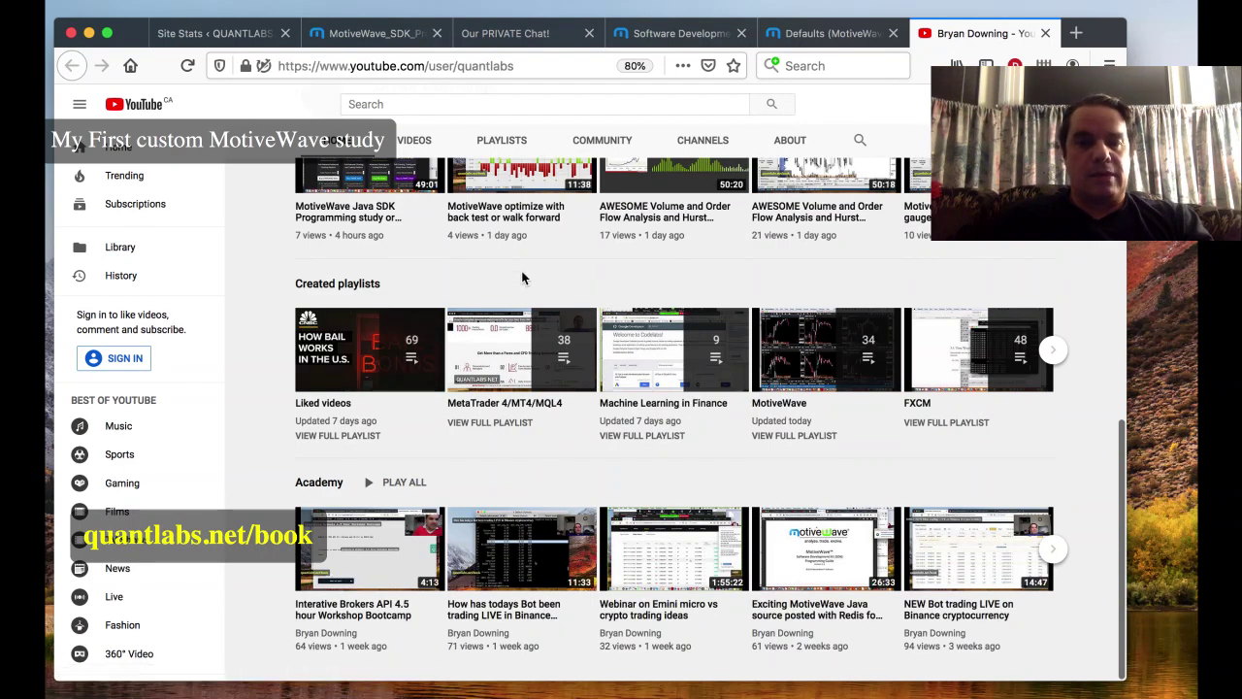
scroll(522, 276, "up", 7)
Step: Show the channel's VIDEOS tab and scroll down through the uploads grid
left_click(438, 297)
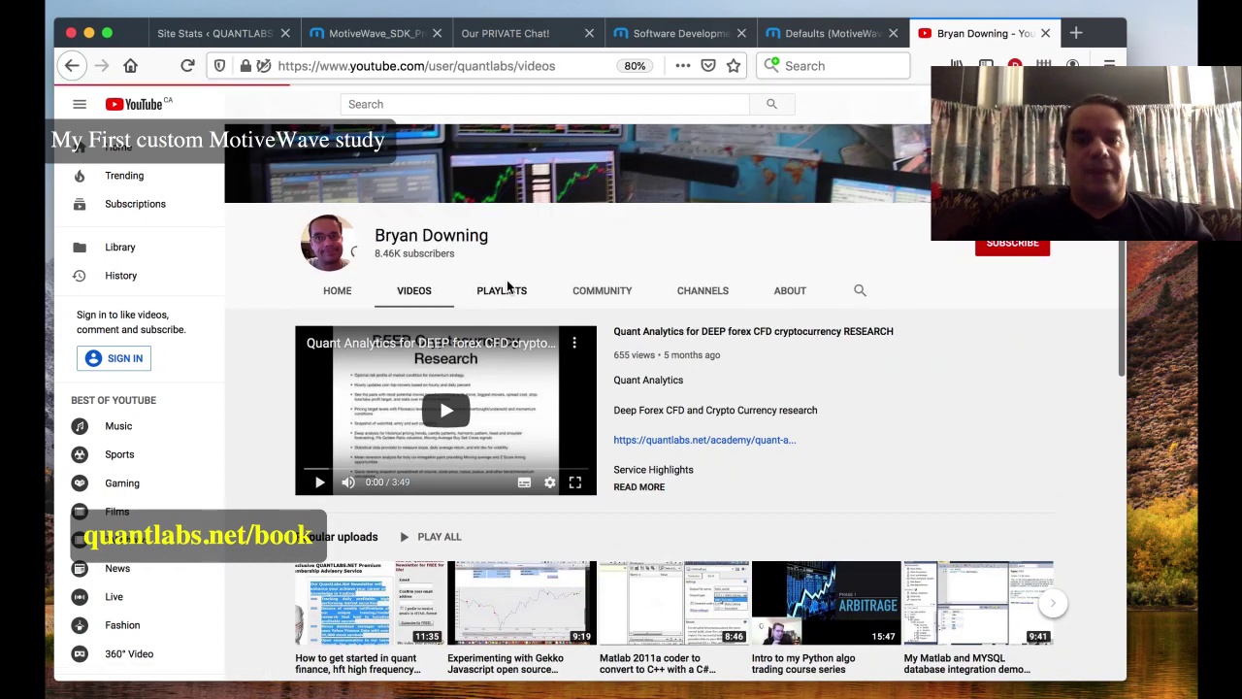
scroll(359, 451, "down", 1)
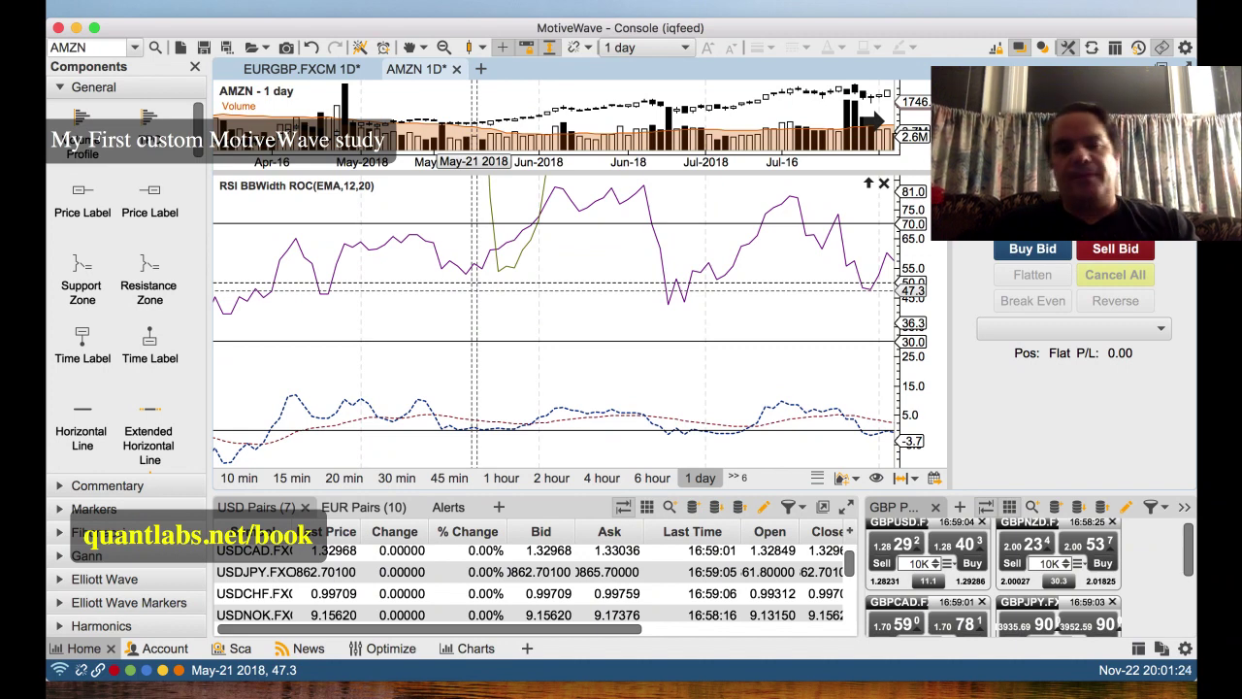
Step: Pan the chart to the August 2018 bars and add the RSIBBWROC study from Study > QLN
left_click_drag(474, 288, 435, 288)
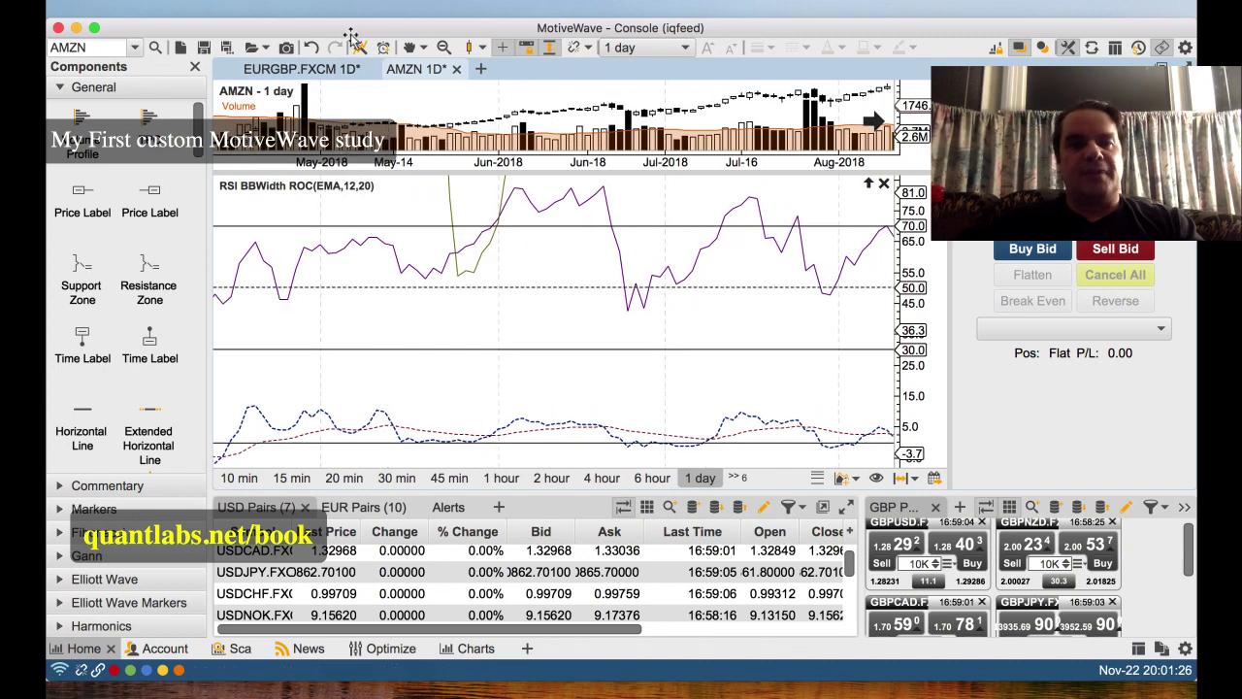
left_click(325, 9)
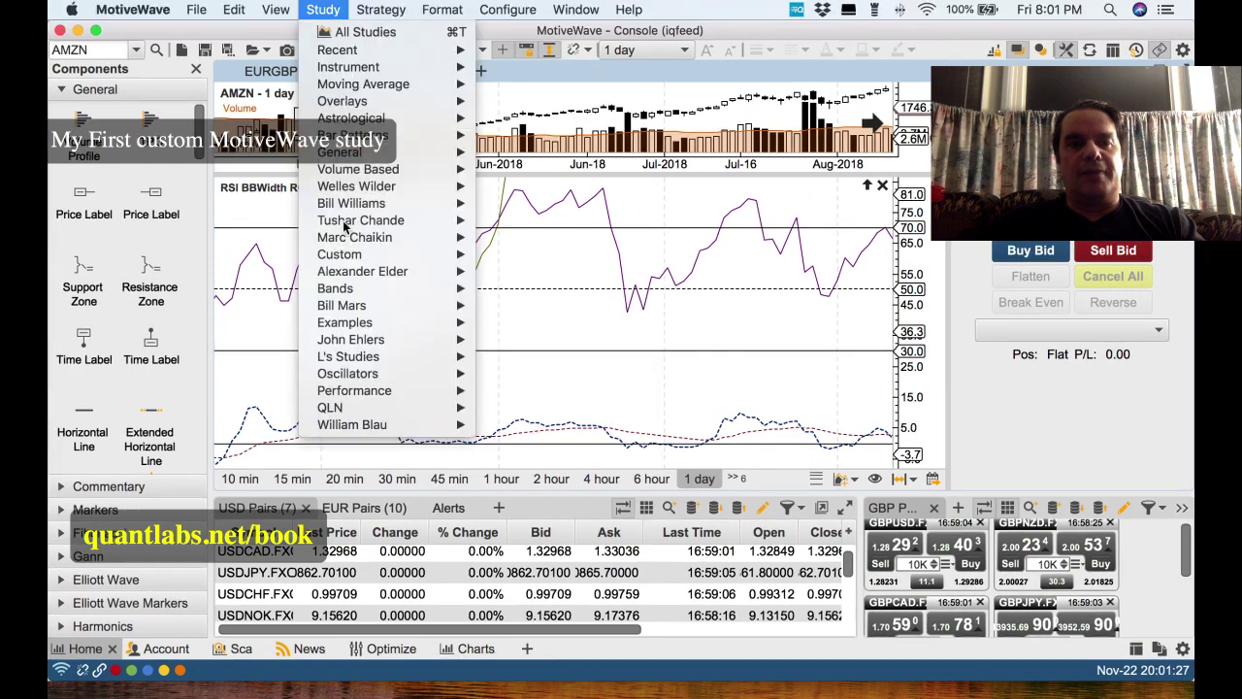
left_click(544, 291)
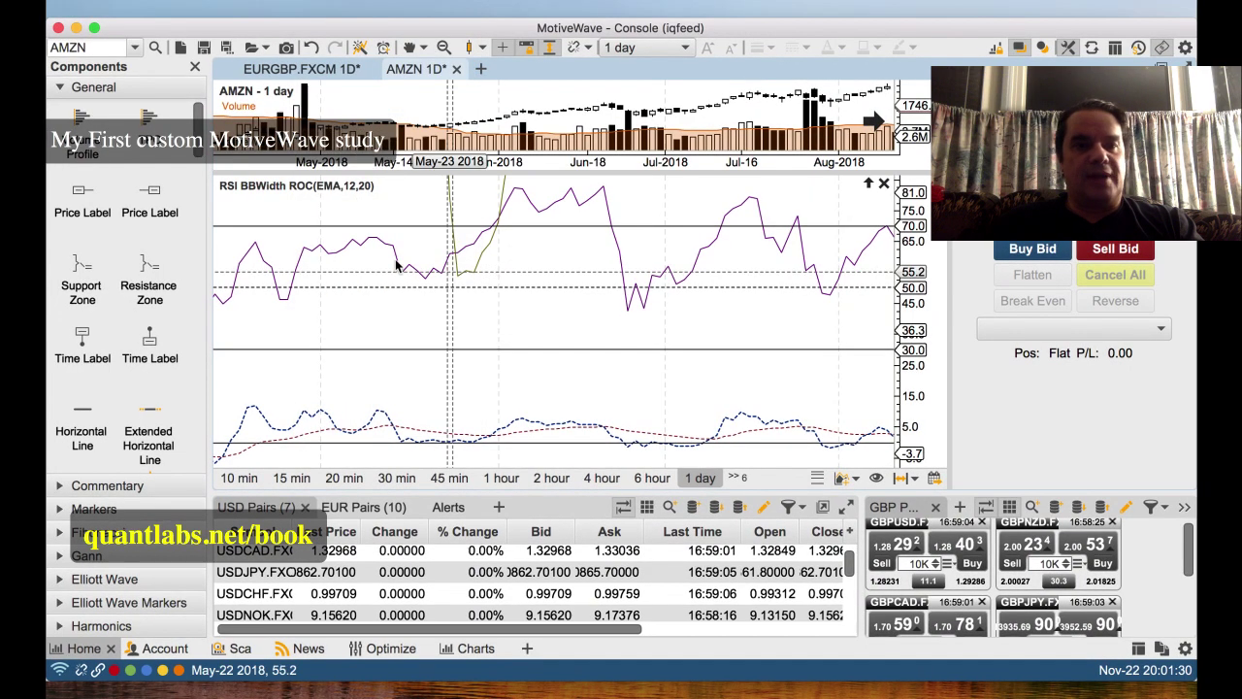
left_click(381, 10)
mouse_move(323, 10)
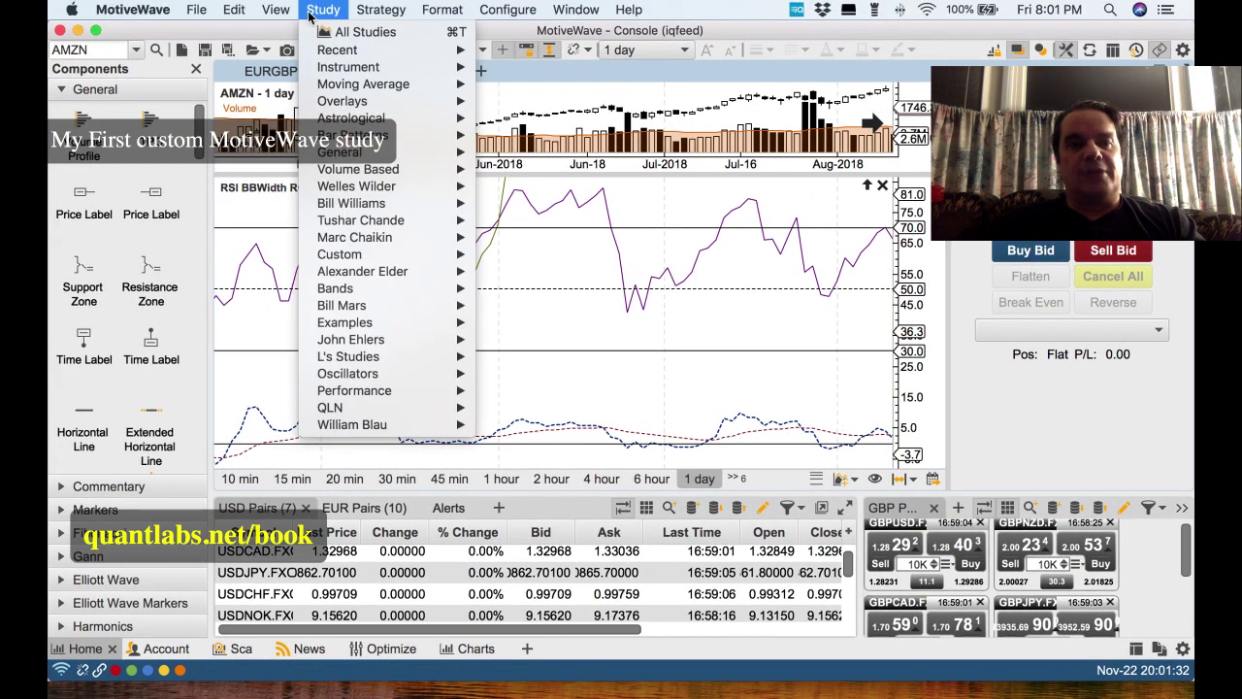
mouse_move(384, 409)
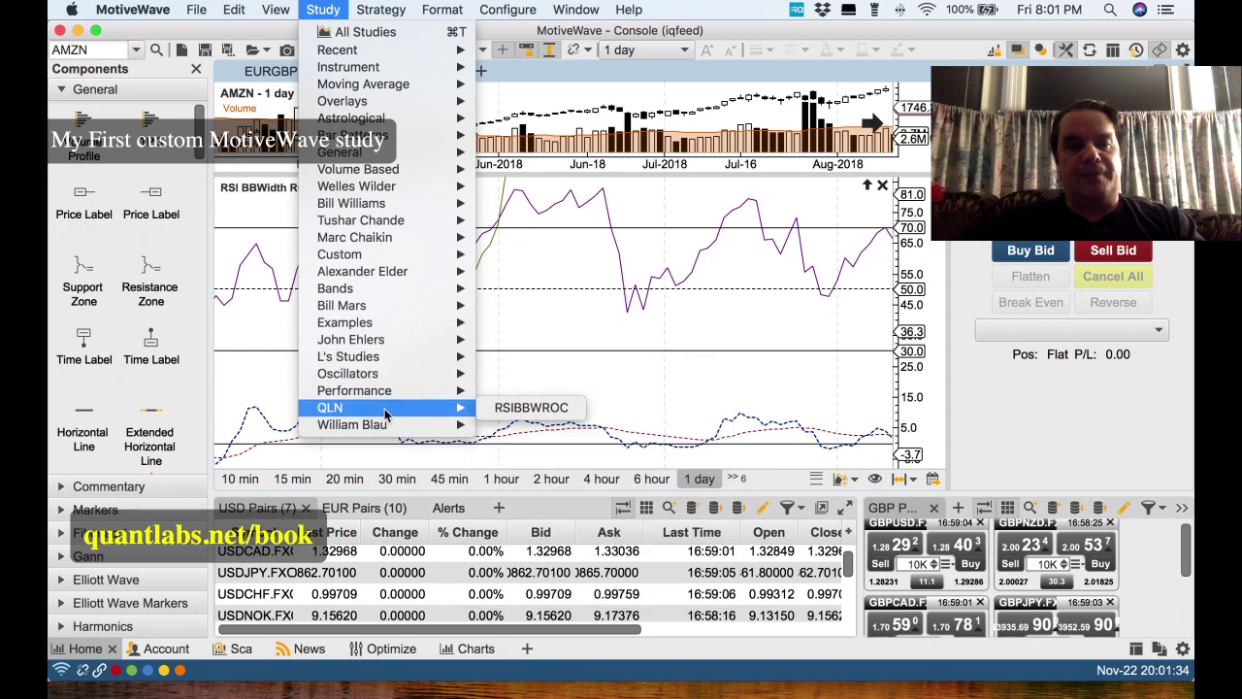
left_click(527, 410)
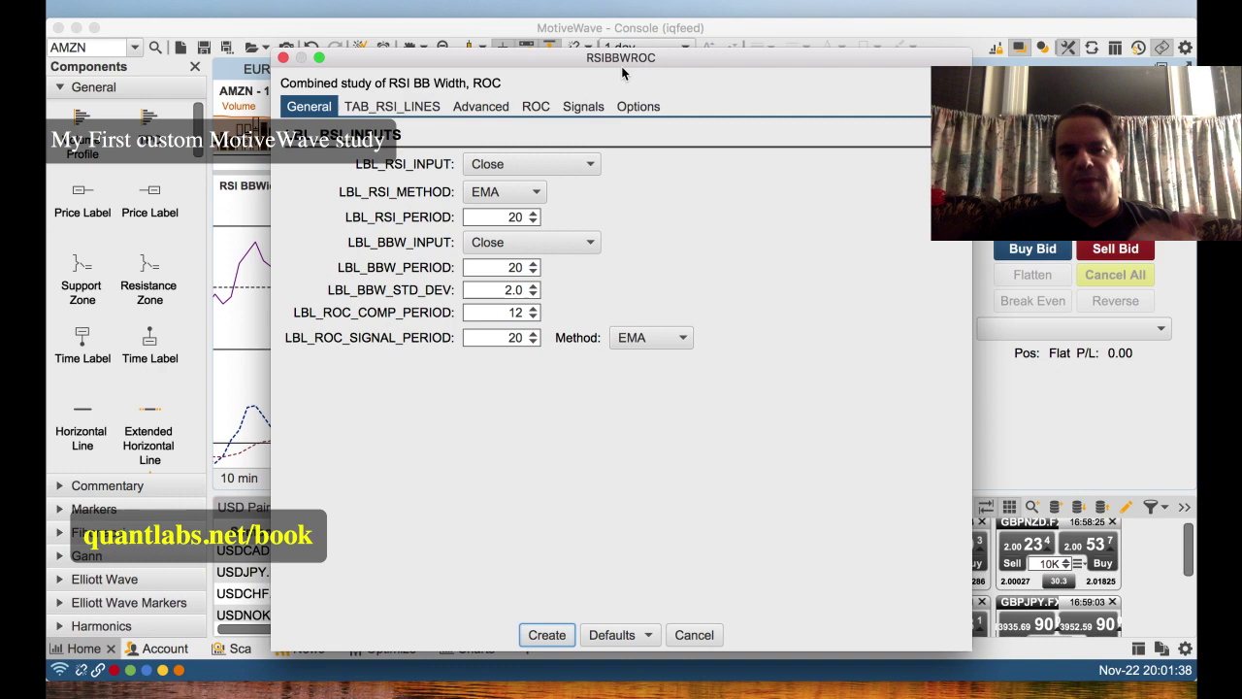
Step: Move the RSIBBWROC dialog left and review its RSI/BBW line styles and 70/50/30 guide levels
left_click_drag(624, 68, 570, 60)
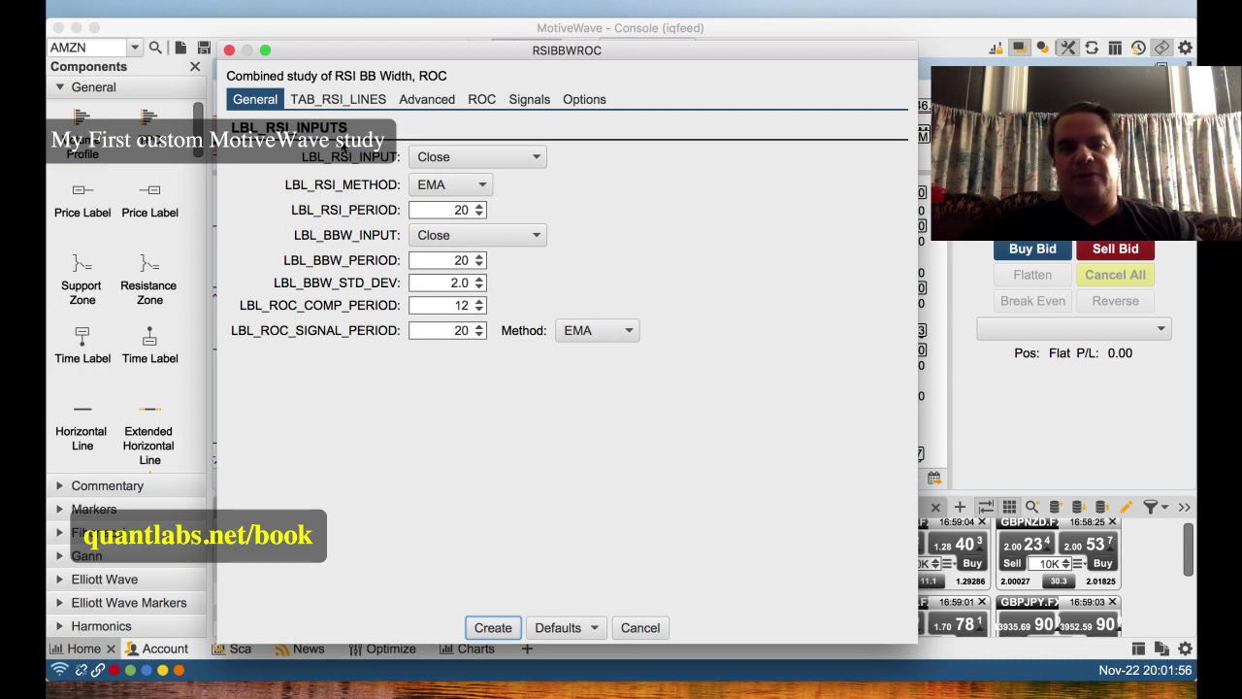
left_click(338, 99)
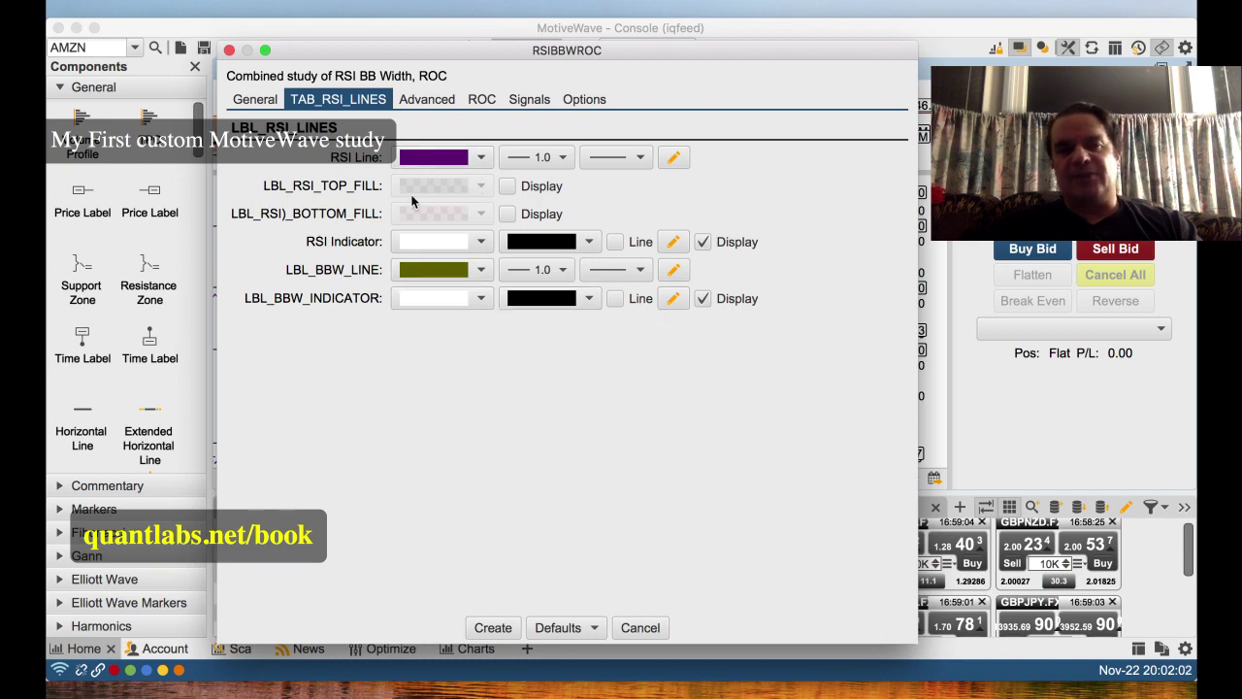
left_click(434, 103)
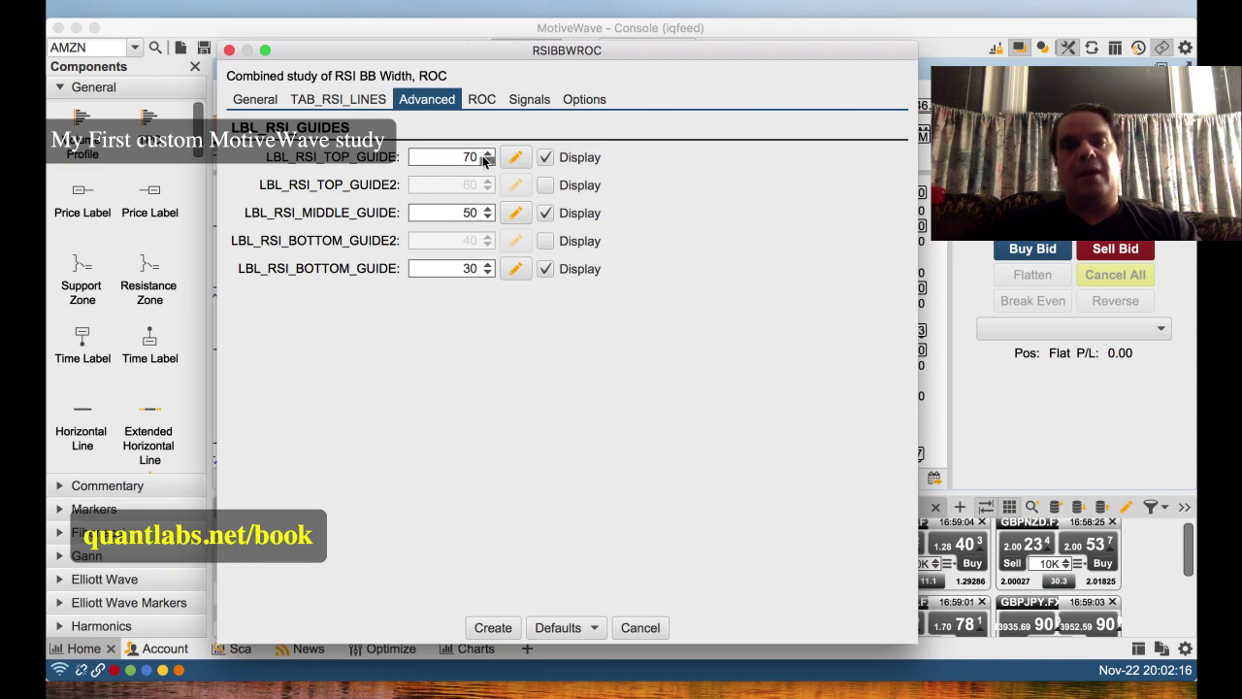
Step: Review the study's ROC input and display settings, then its Signals alert settings
left_click(483, 101)
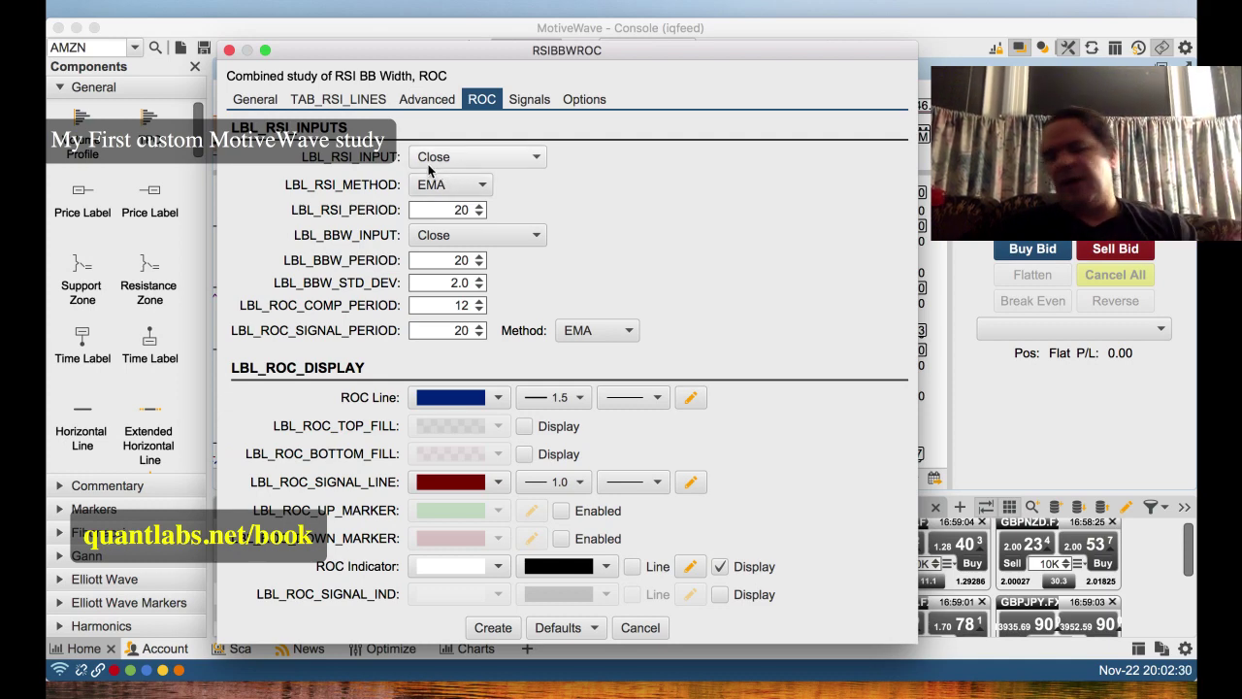
left_click(531, 102)
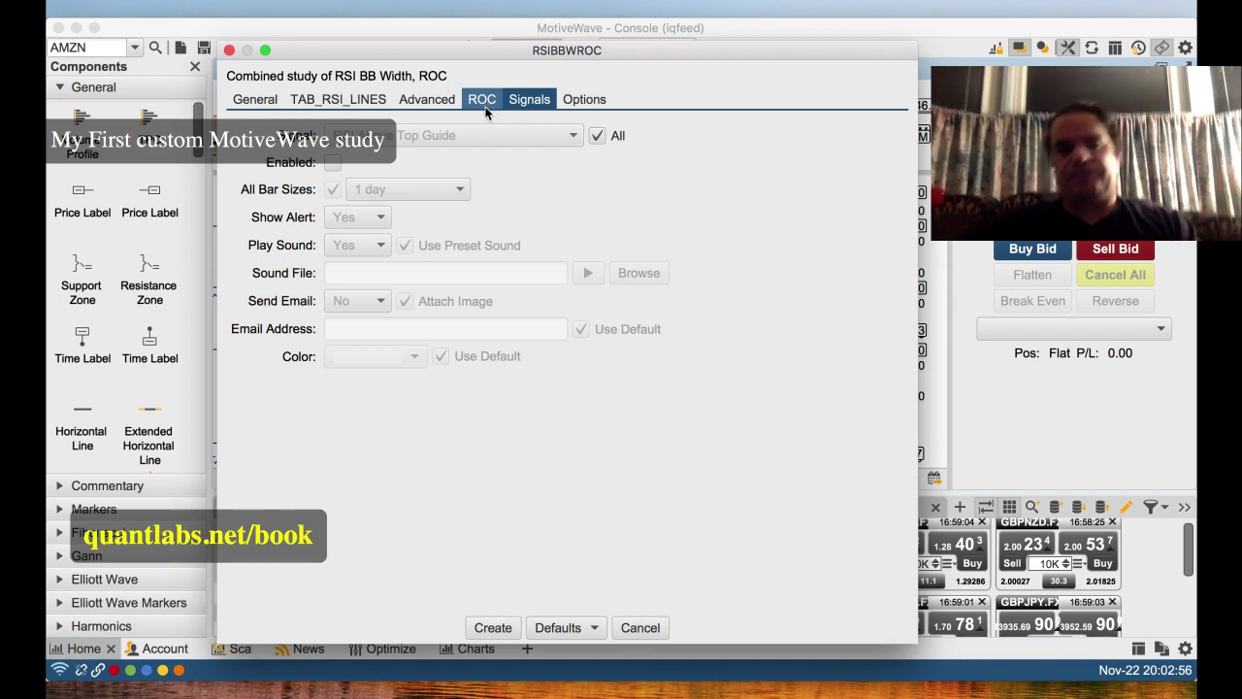
Step: Make the RSI and BBW lines short-dashed, keeping the RSI line purple
left_click(257, 100)
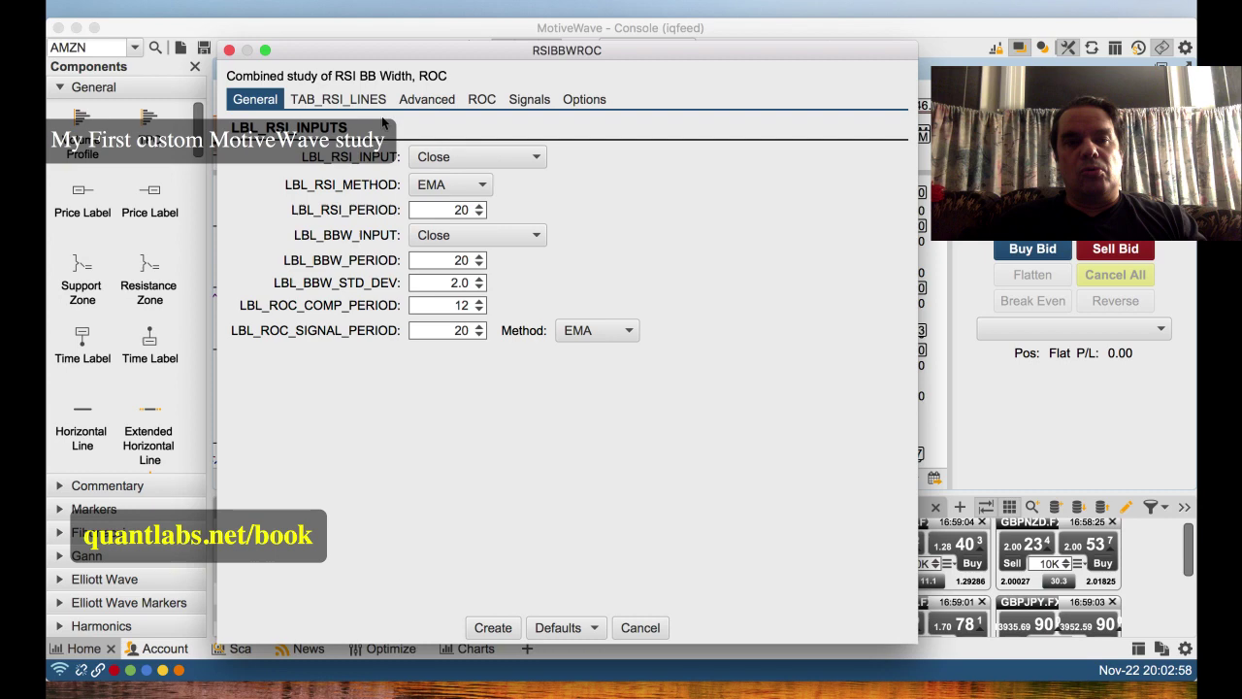
left_click(340, 100)
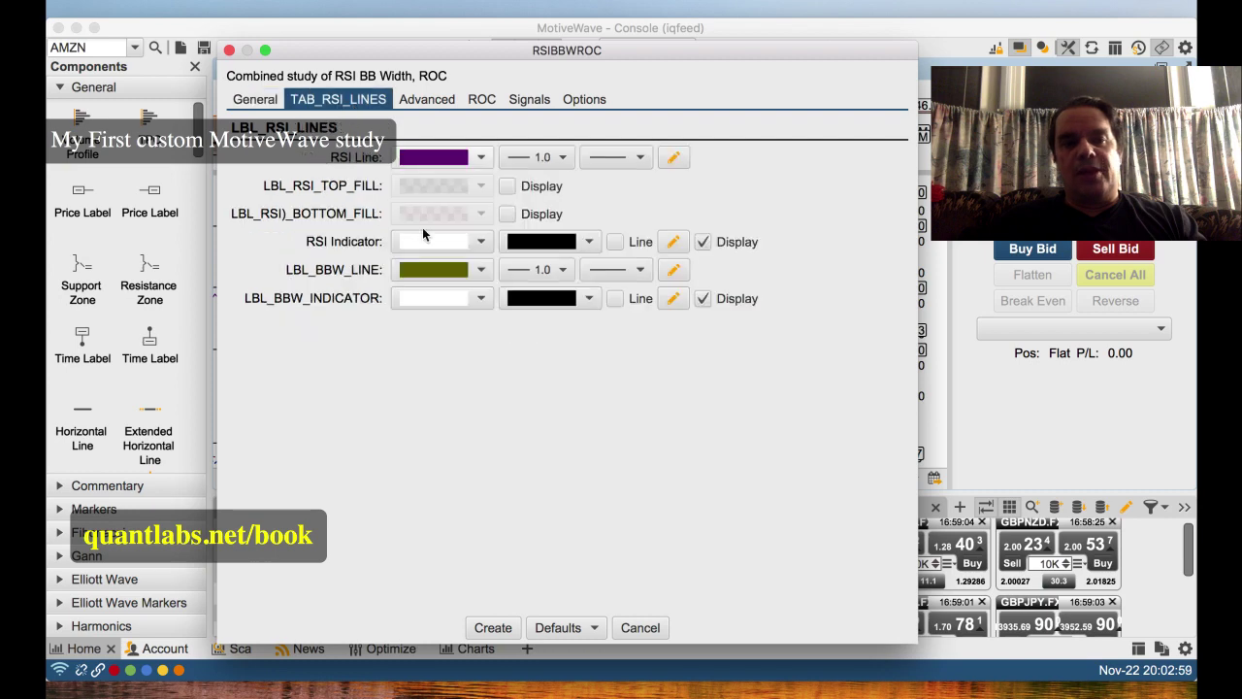
left_click(480, 161)
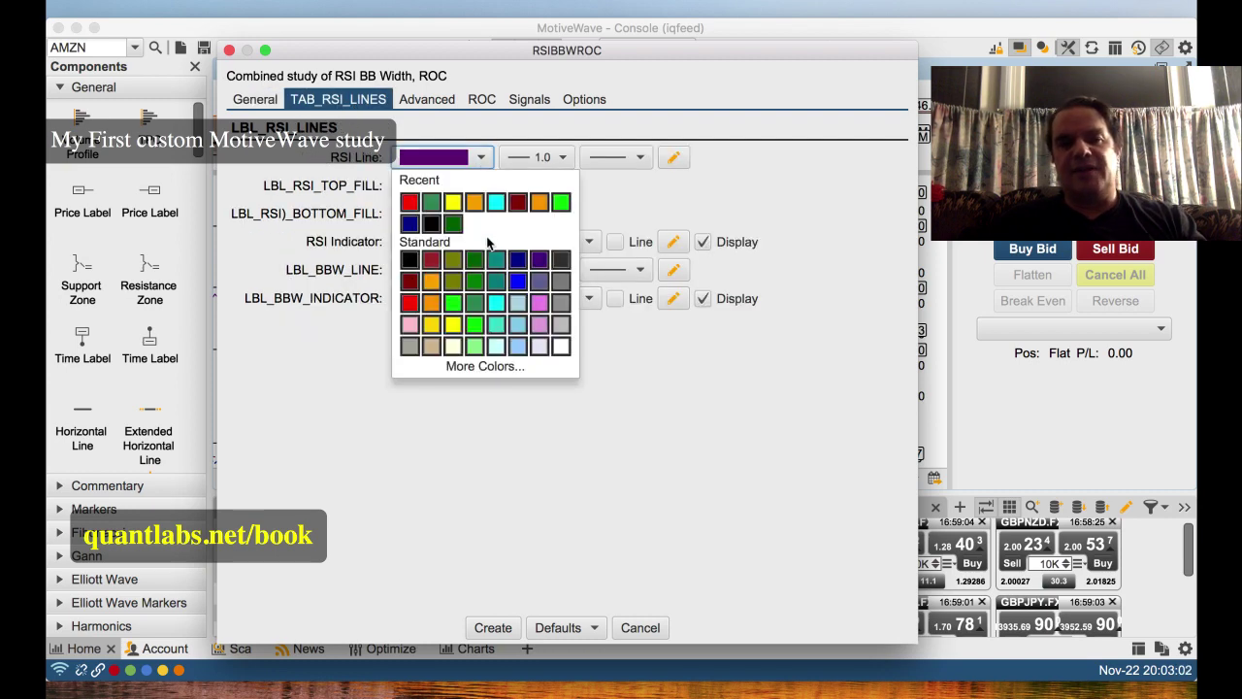
left_click(637, 391)
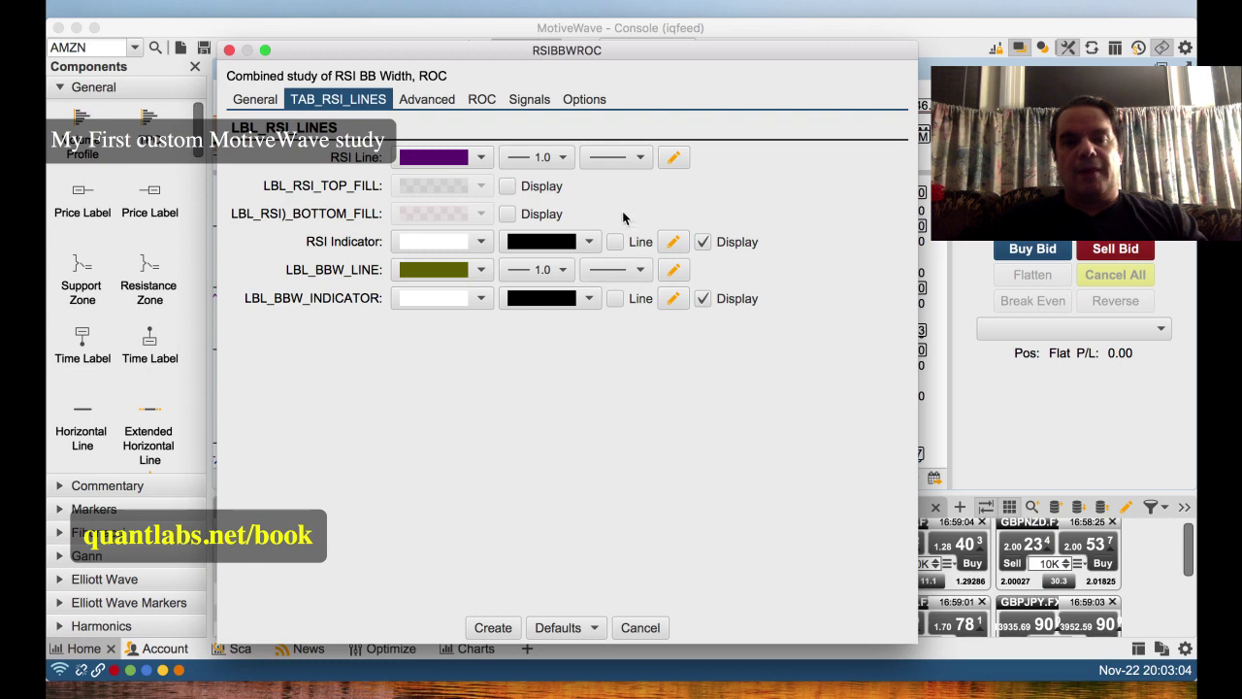
left_click(639, 159)
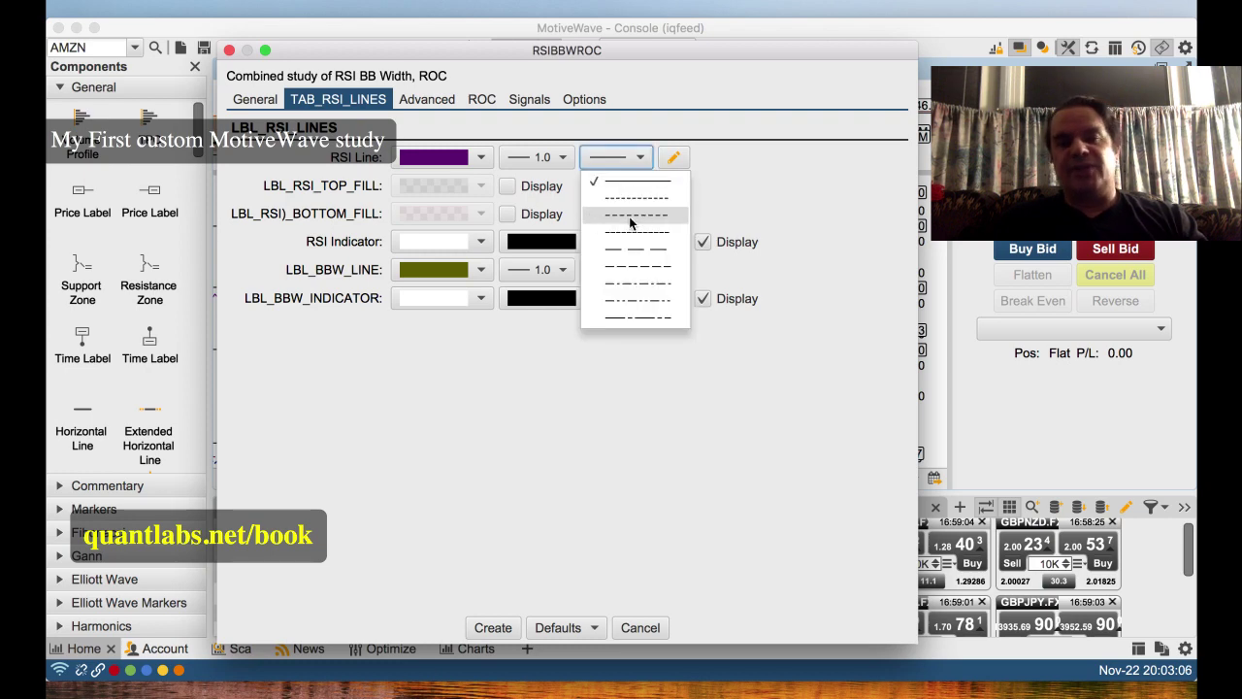
left_click(621, 216)
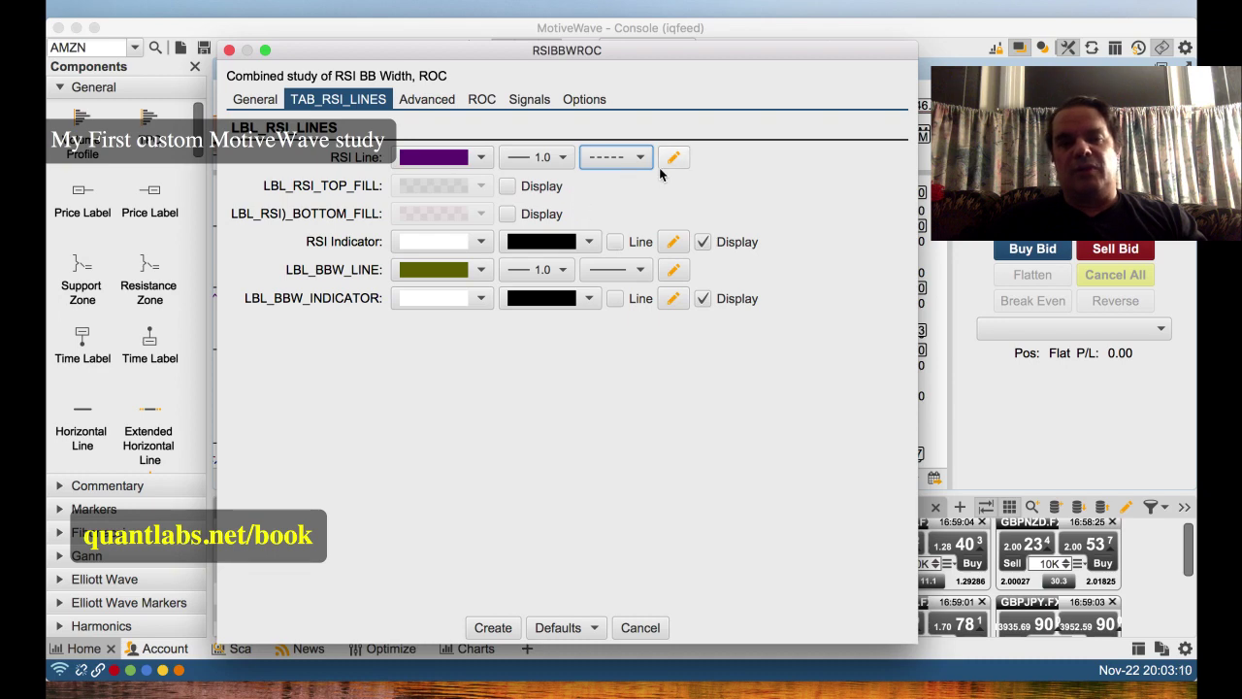
left_click(640, 274)
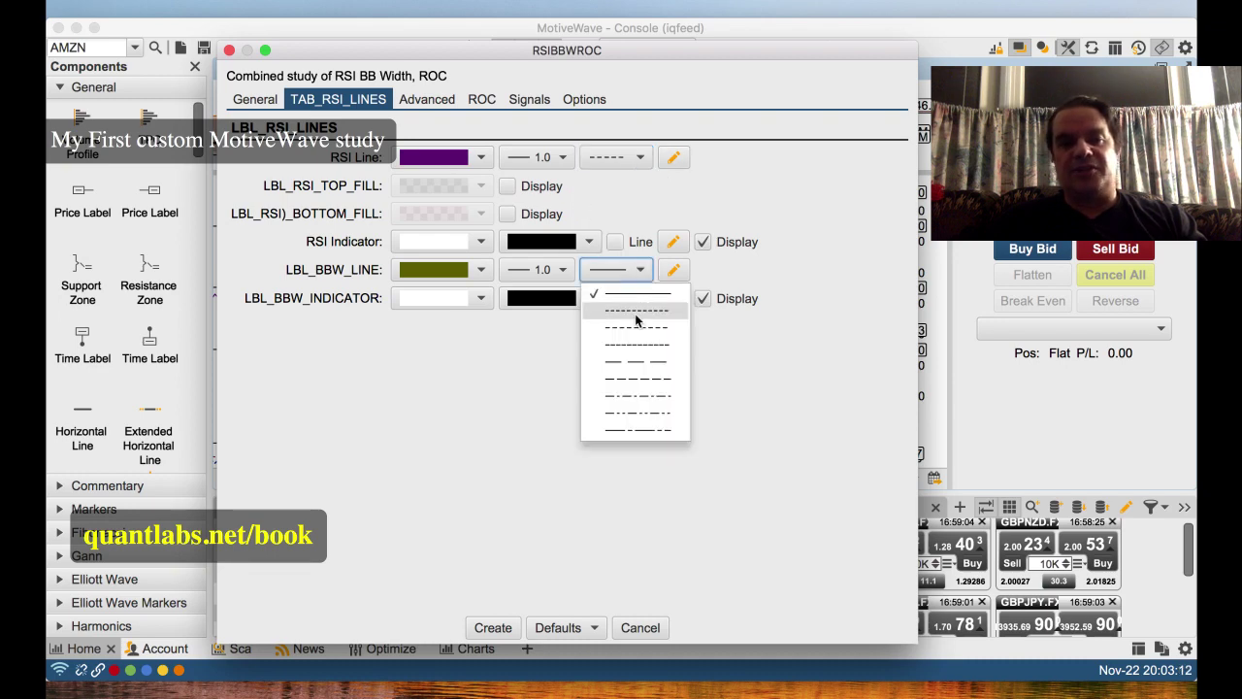
left_click(635, 336)
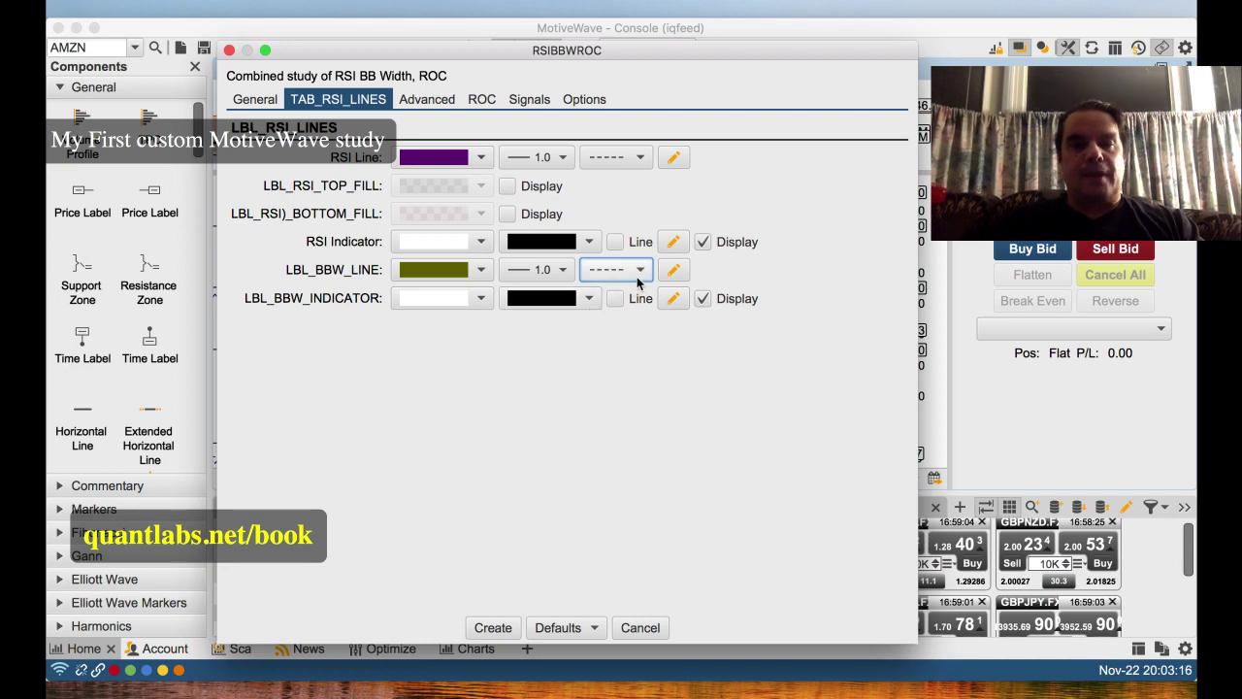
Step: Review the guide levels, general inputs, line styles and ROC settings across the dialog's tabs
left_click(439, 101)
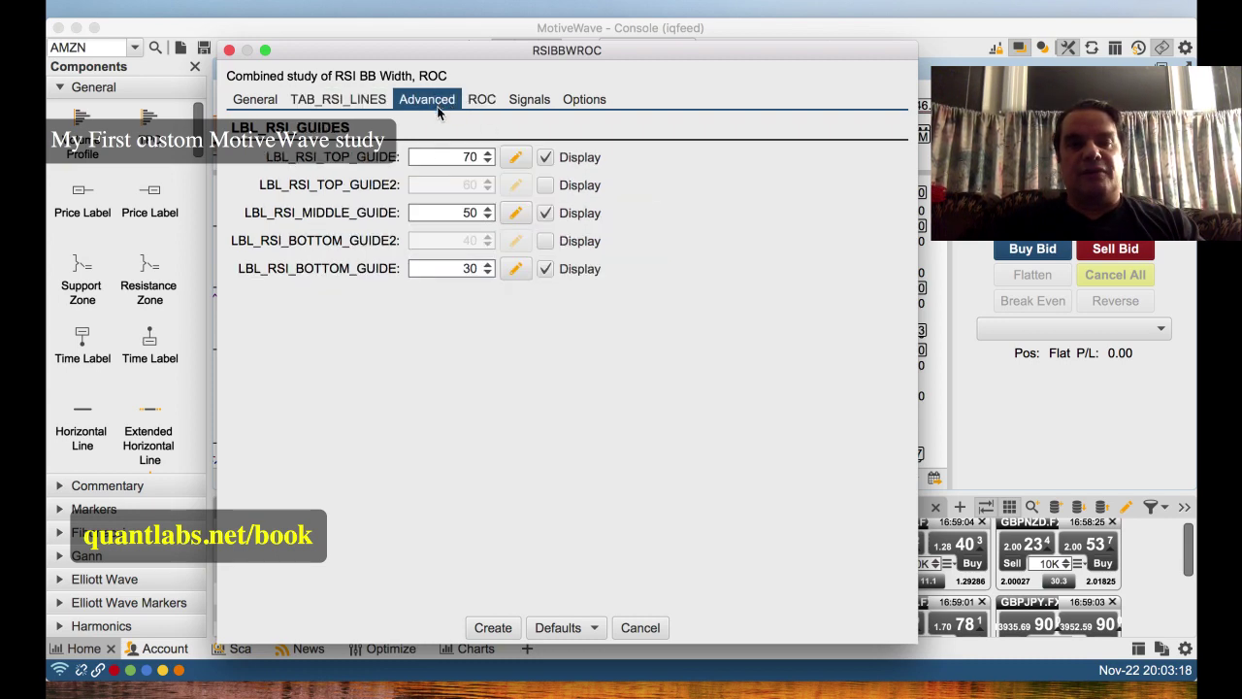
left_click(340, 101)
left_click(254, 101)
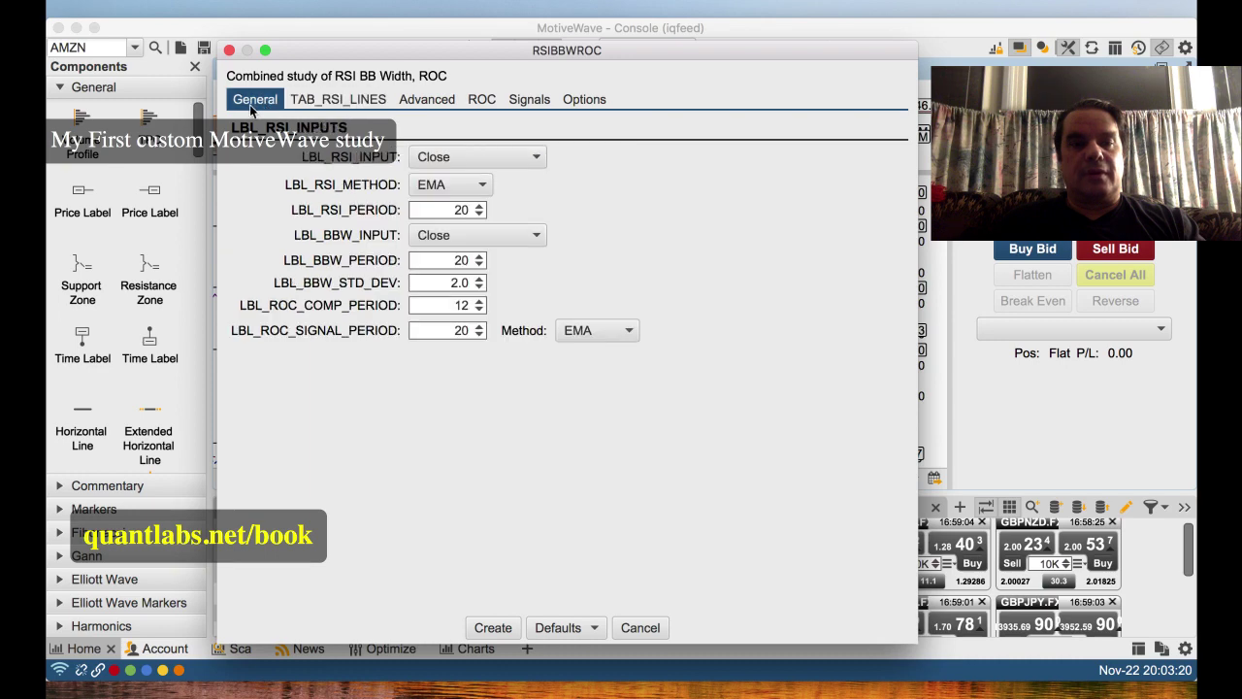
left_click(351, 101)
left_click(425, 100)
left_click(483, 103)
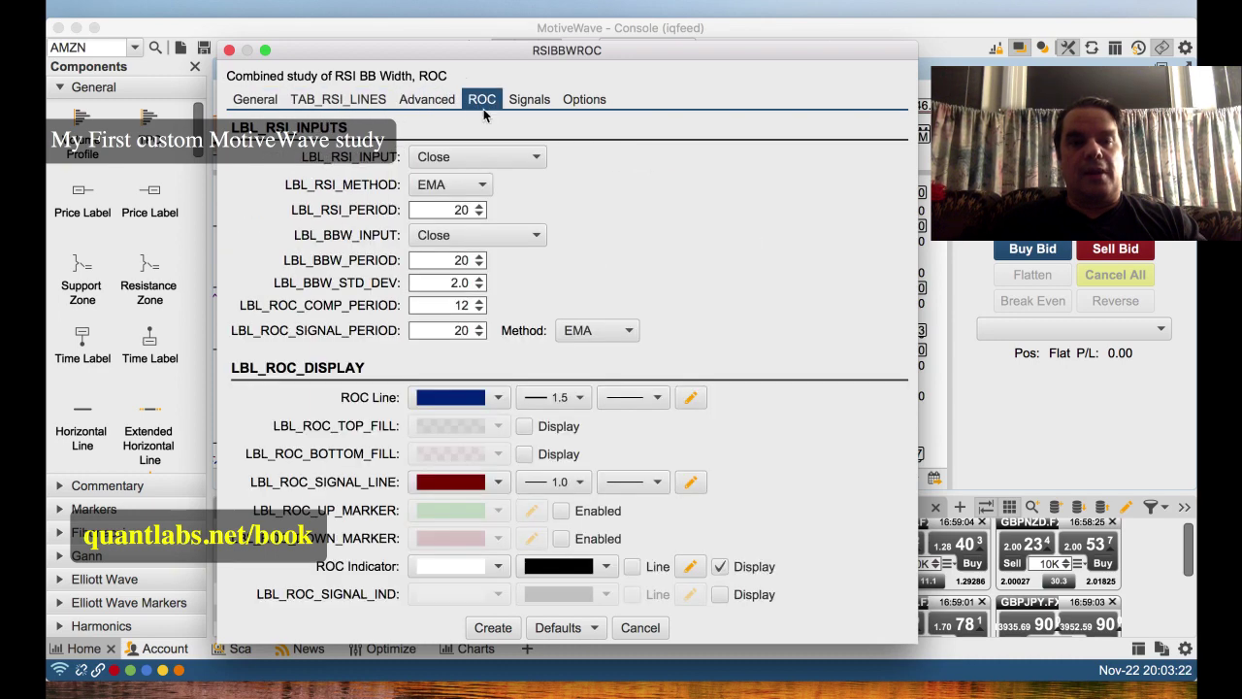
left_click(424, 101)
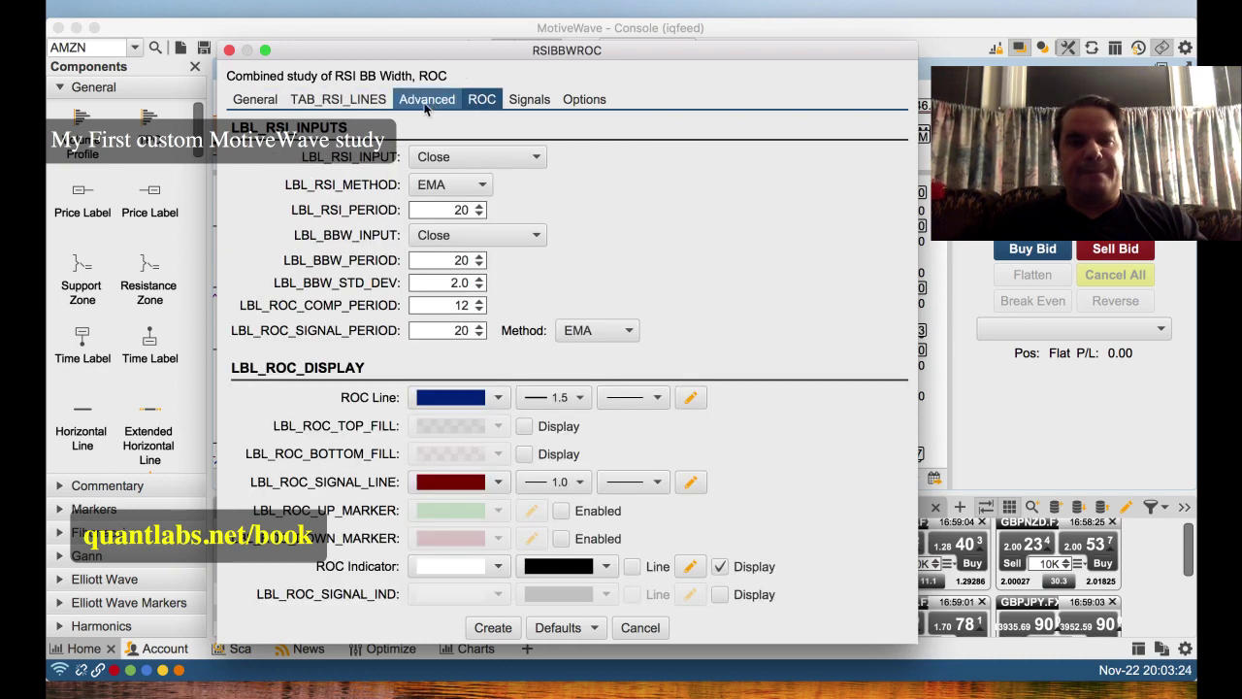
left_click(361, 102)
left_click(427, 100)
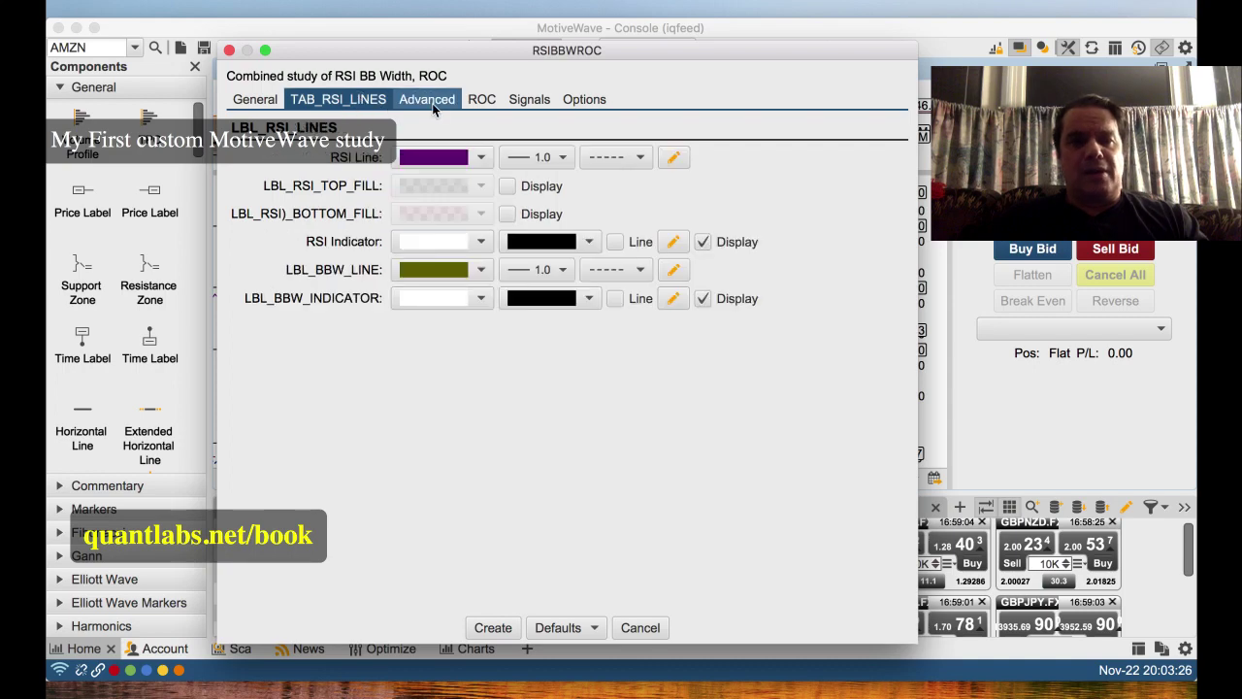
Step: Colour the ROC line bright green and the ROC signal line light blue
left_click(482, 101)
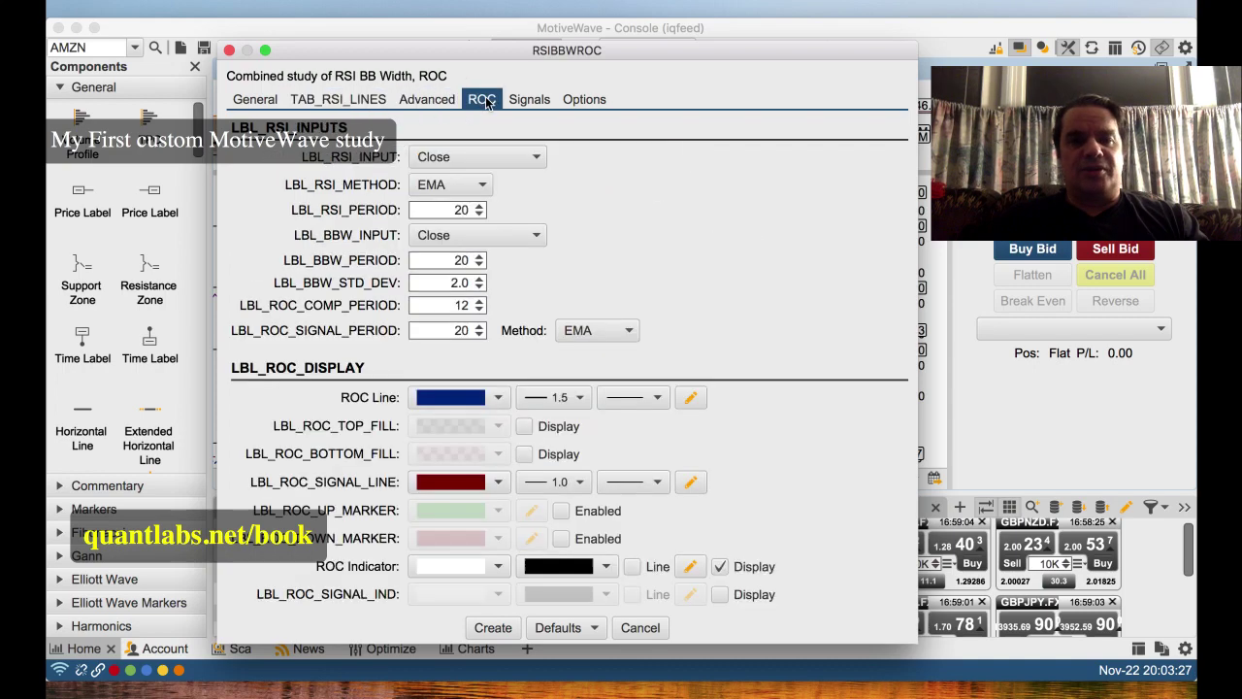
left_click(501, 398)
left_click(493, 569)
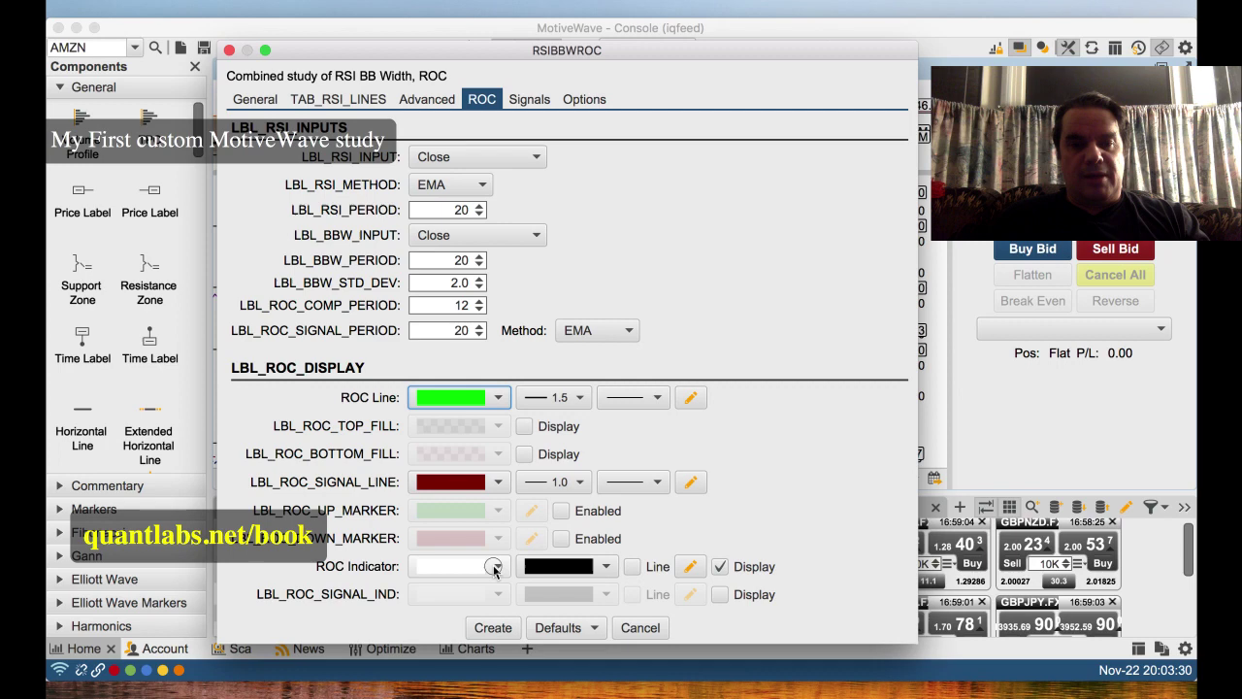
left_click(499, 483)
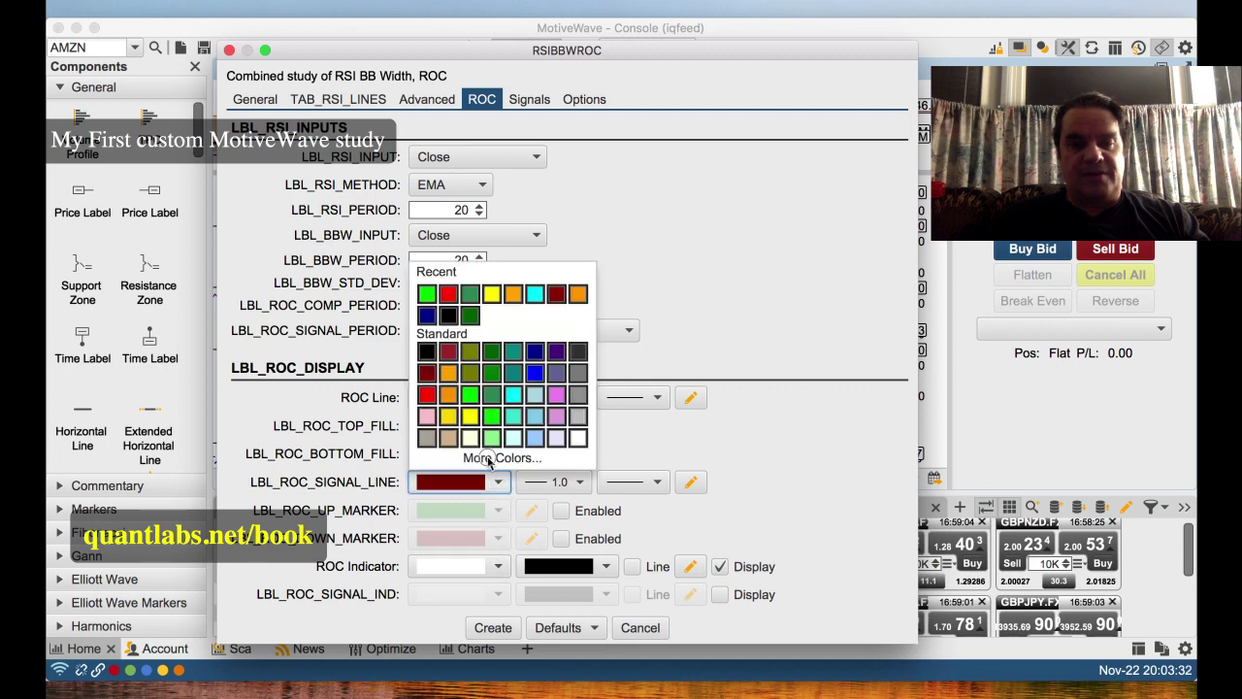
left_click(533, 417)
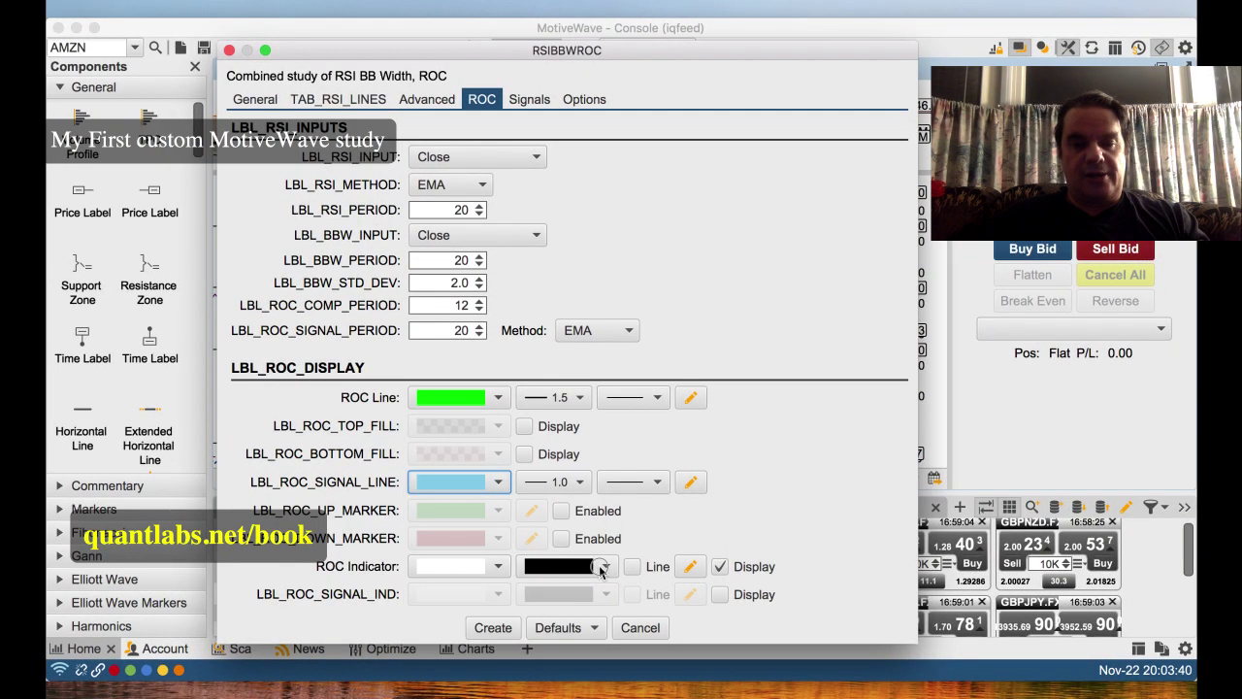
Step: Check the ROC indicator's colour options and leave the indicator black
left_click(602, 569)
left_click(602, 569)
left_click(602, 569)
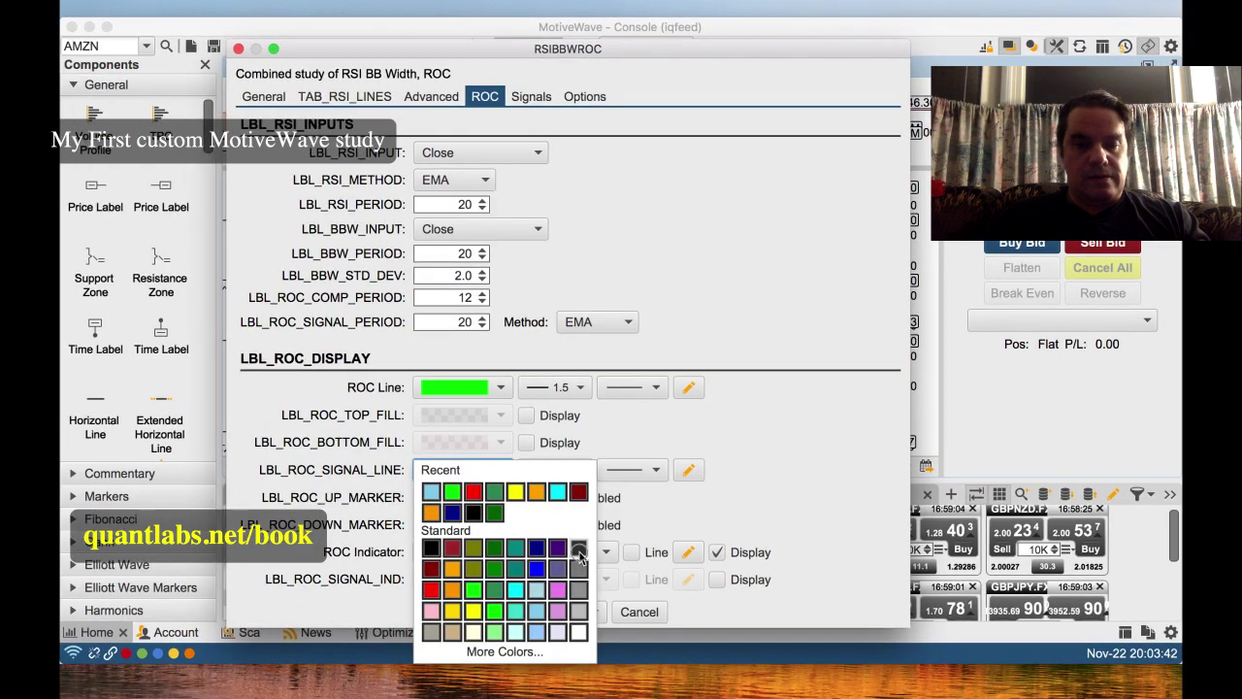
left_click(559, 590)
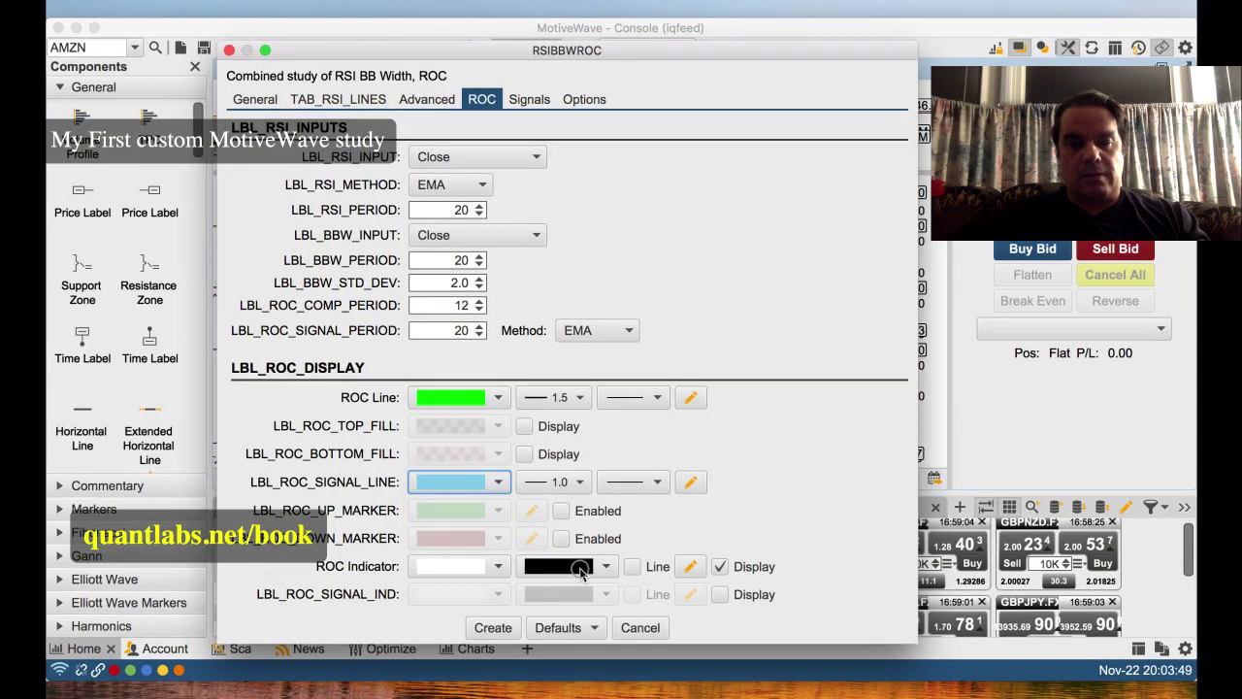
left_click(606, 568)
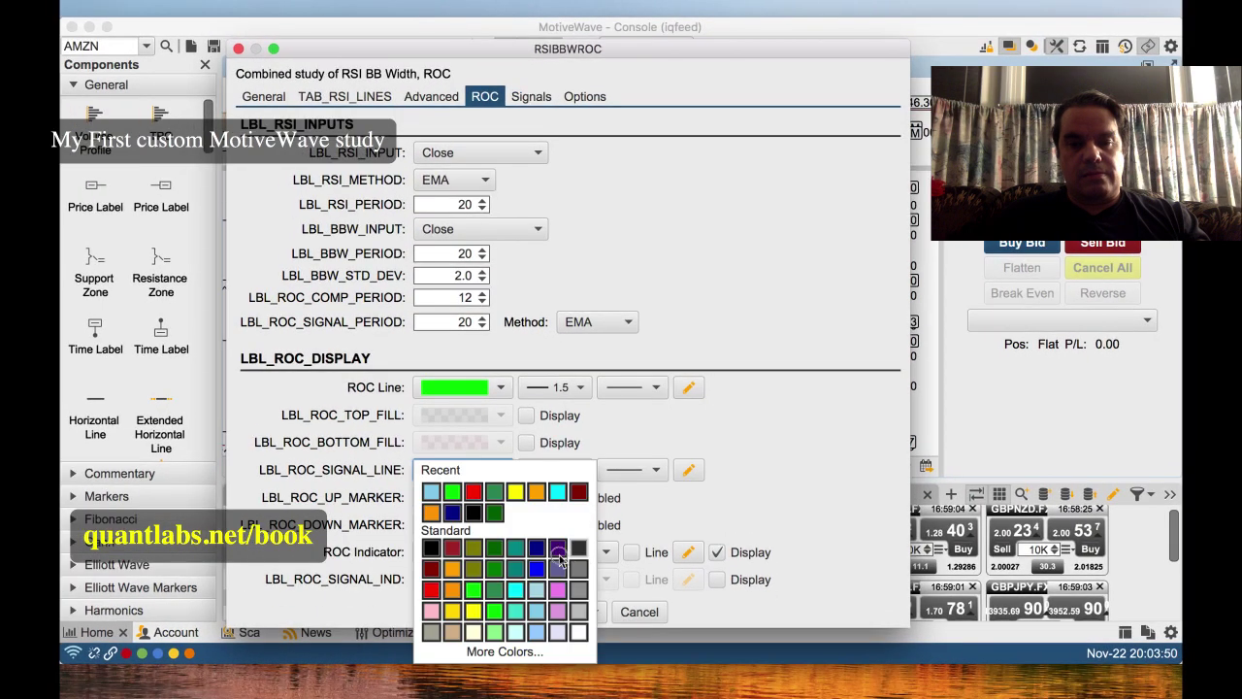
left_click(549, 583)
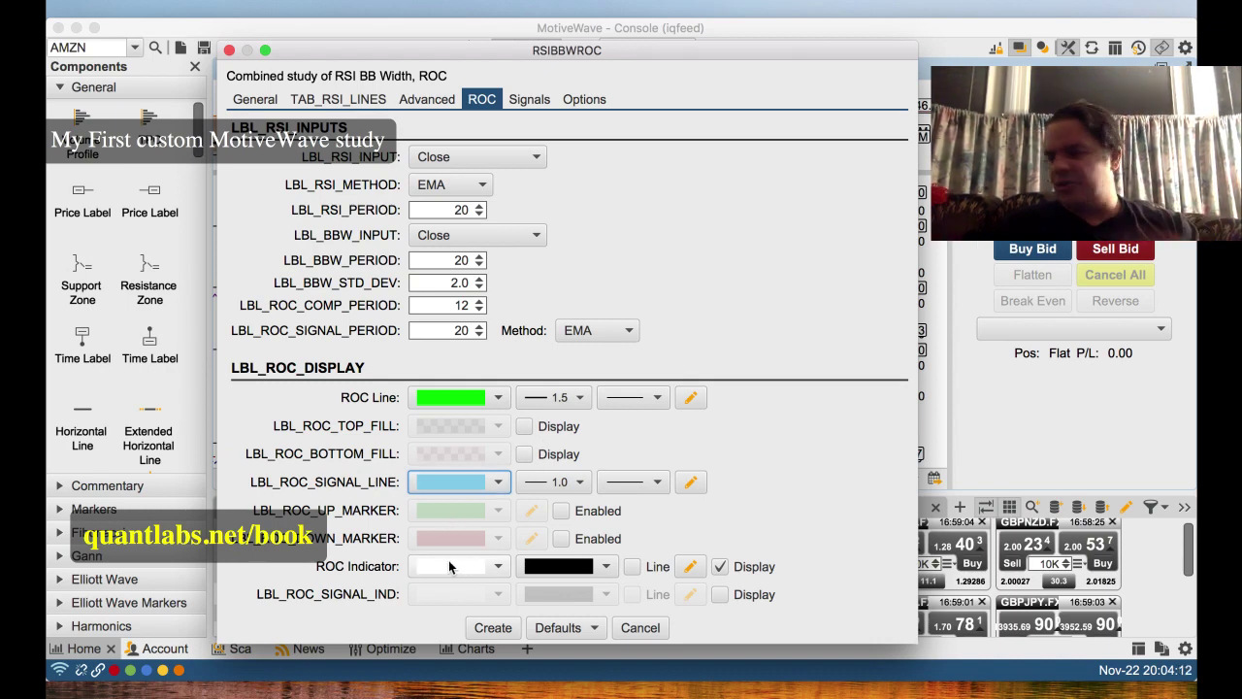
Step: Create the RSIBBWROC study on the AMZN chart and scroll right to recent dates
left_click(490, 629)
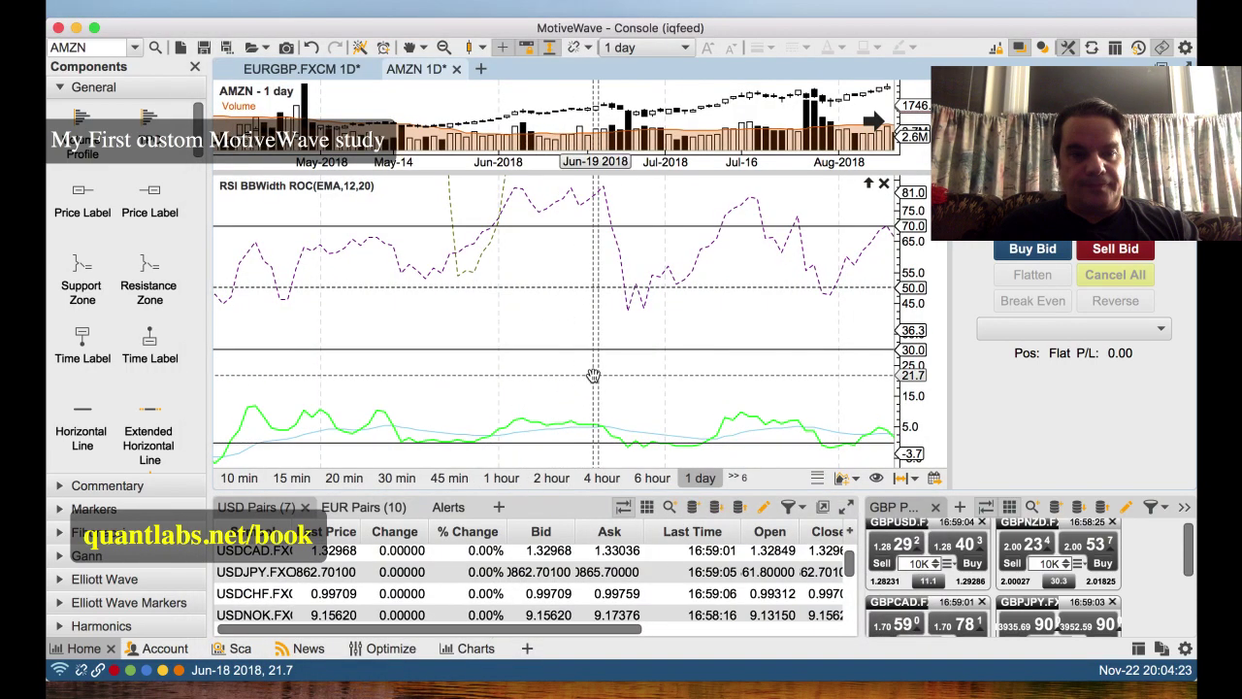
scroll(593, 375, "right", 5)
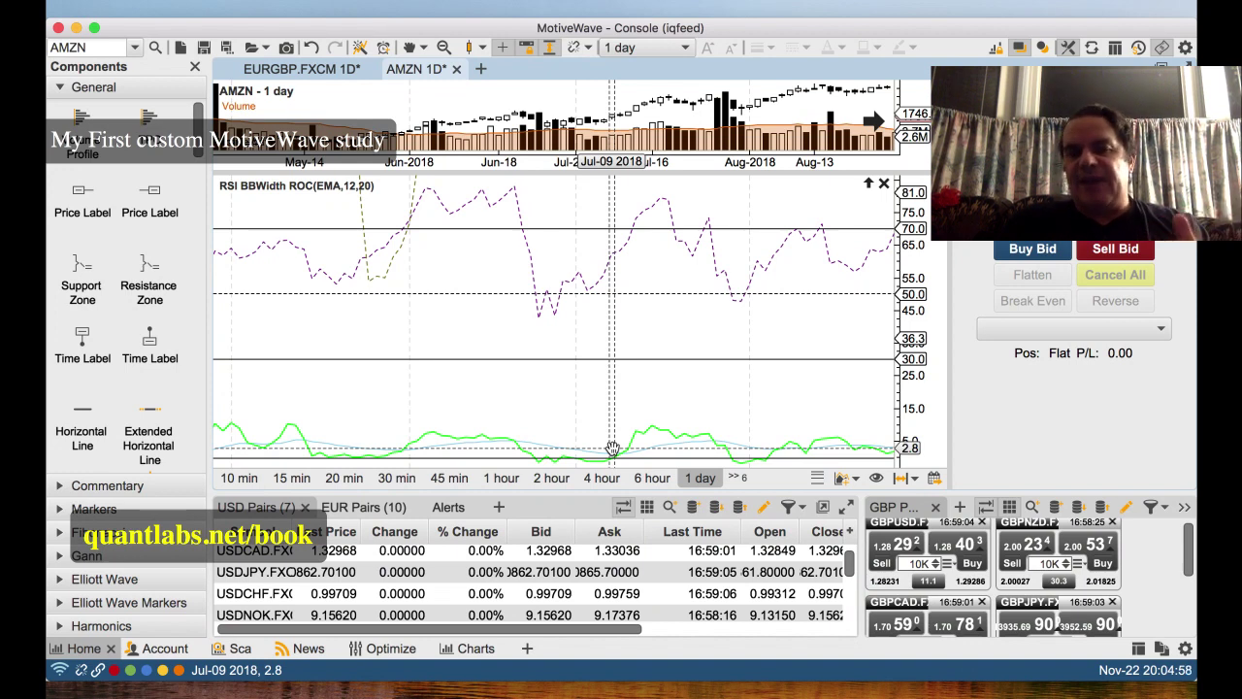
scroll(612, 448, "right", 3)
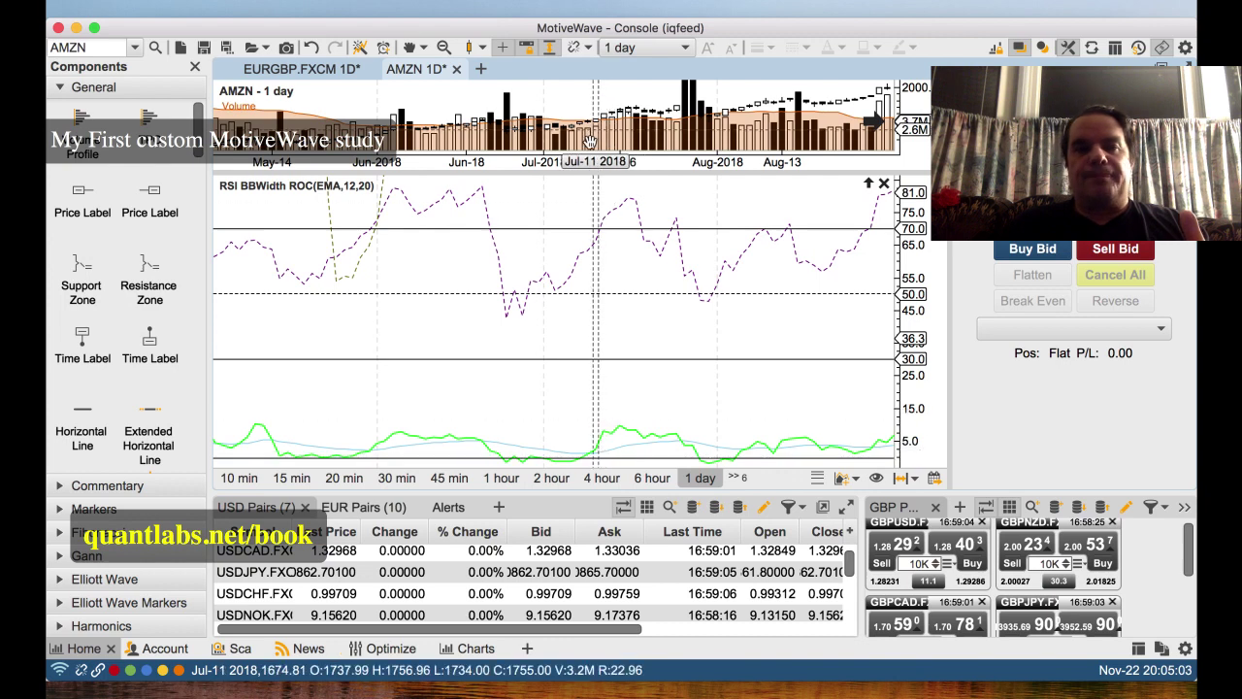
scroll(593, 157, "right", 3)
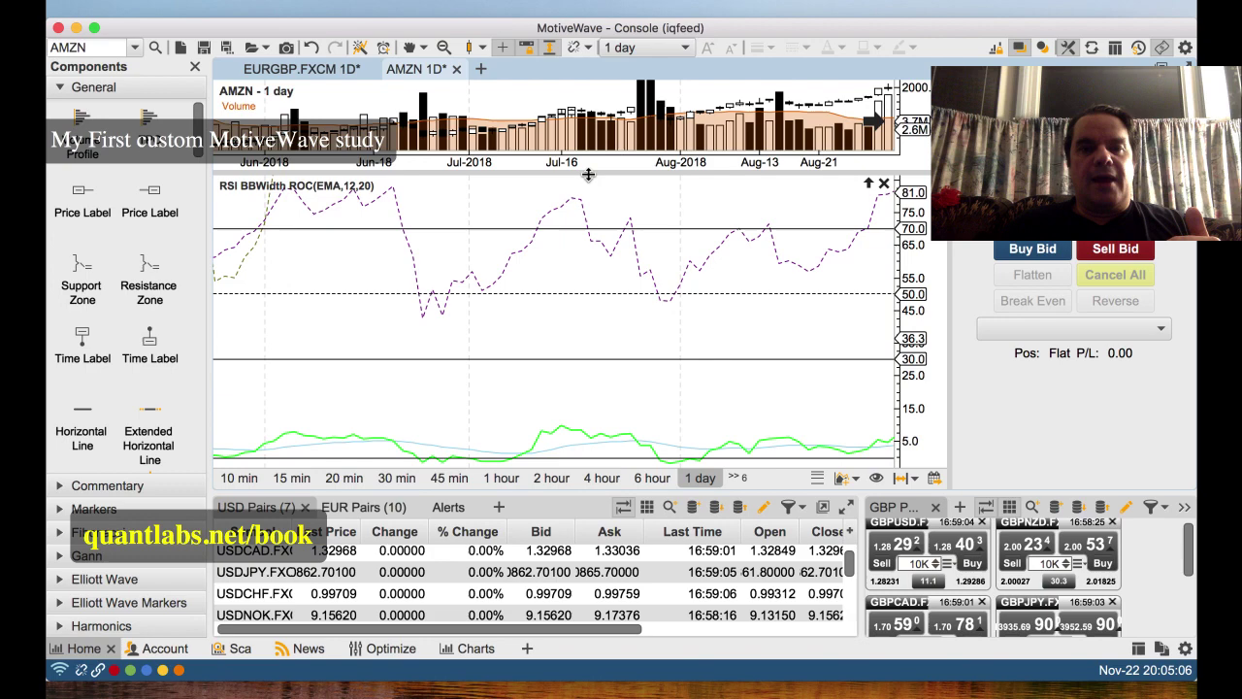
Step: Shrink the RSI BBWidth ROC pane to enlarge the price chart, then give the pane slightly more height
left_click_drag(587, 179, 567, 368)
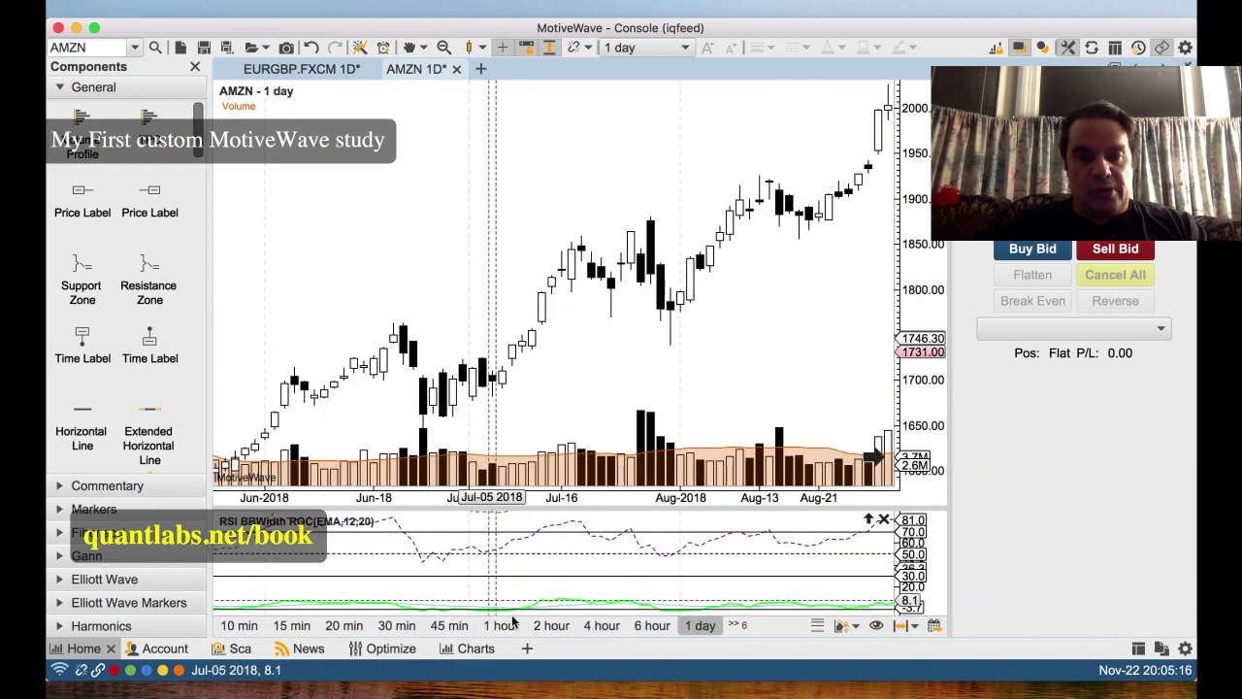
scroll(521, 427, "down", 1)
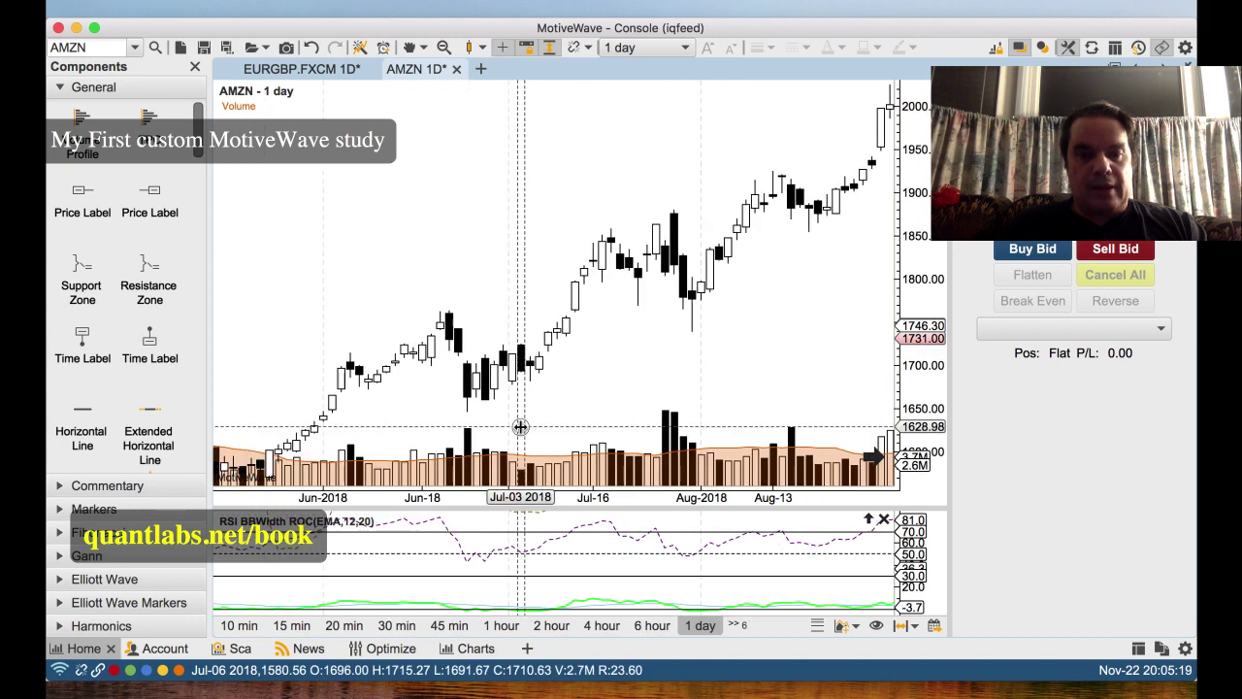
left_click_drag(514, 506, 527, 371)
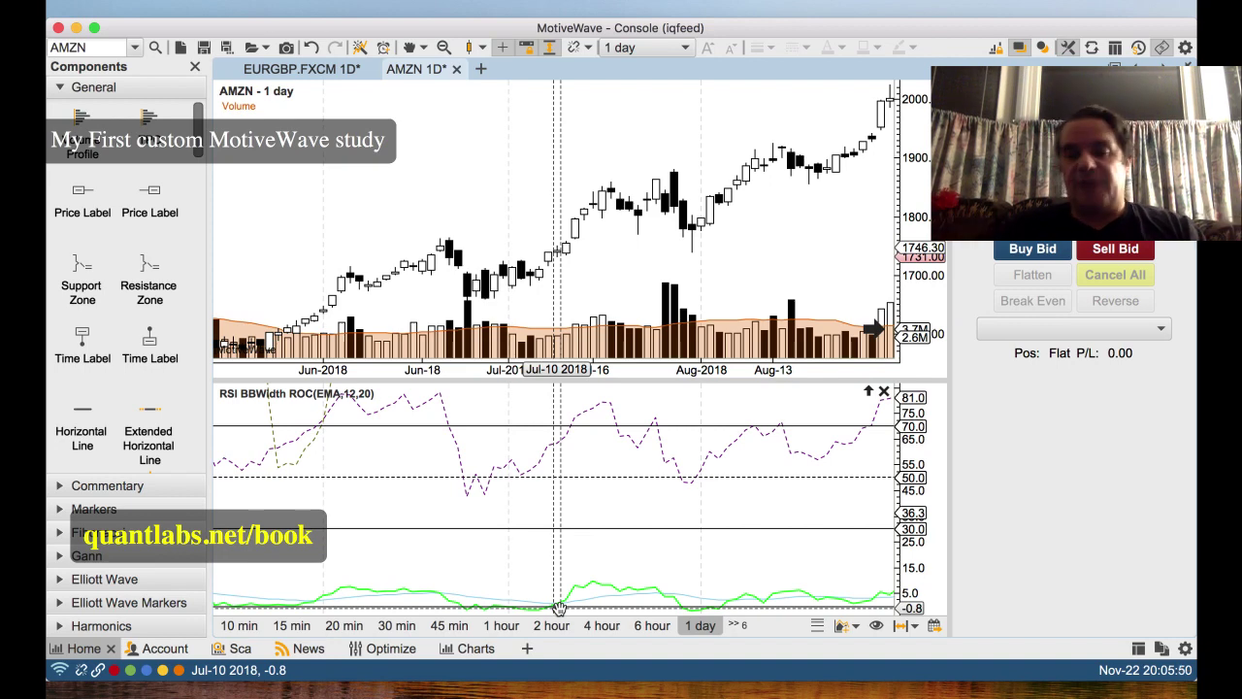
scroll(559, 608, "left", 2)
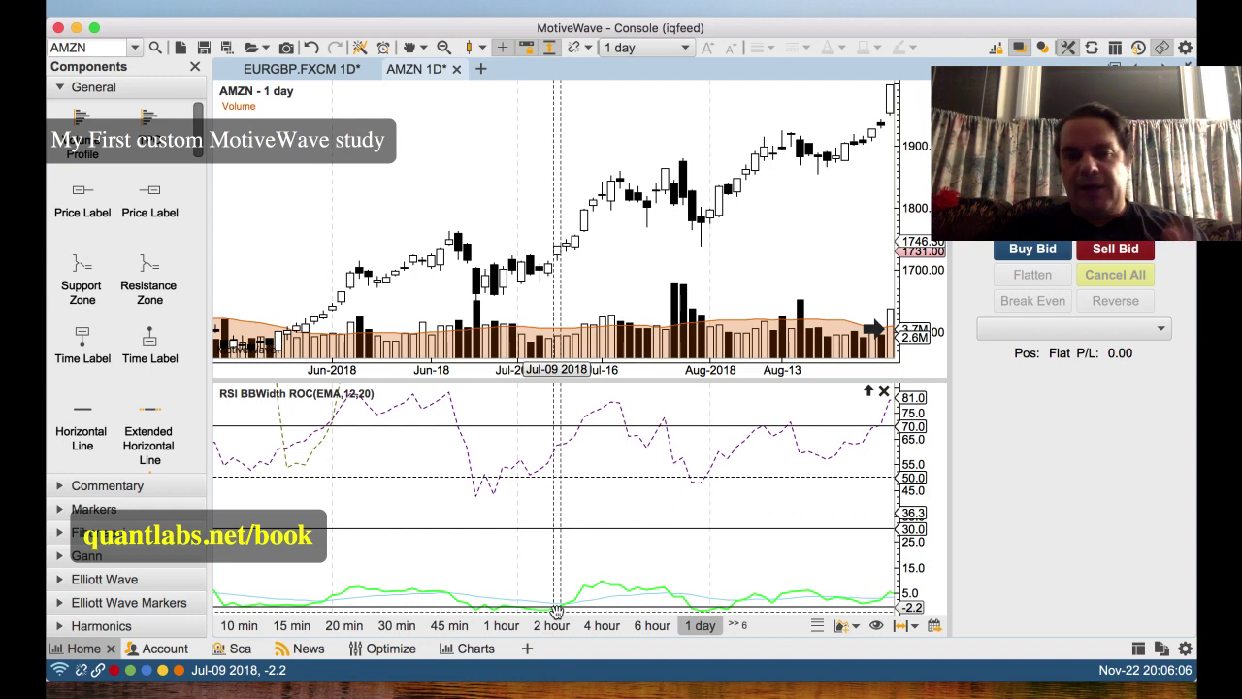
scroll(556, 610, "left", 3)
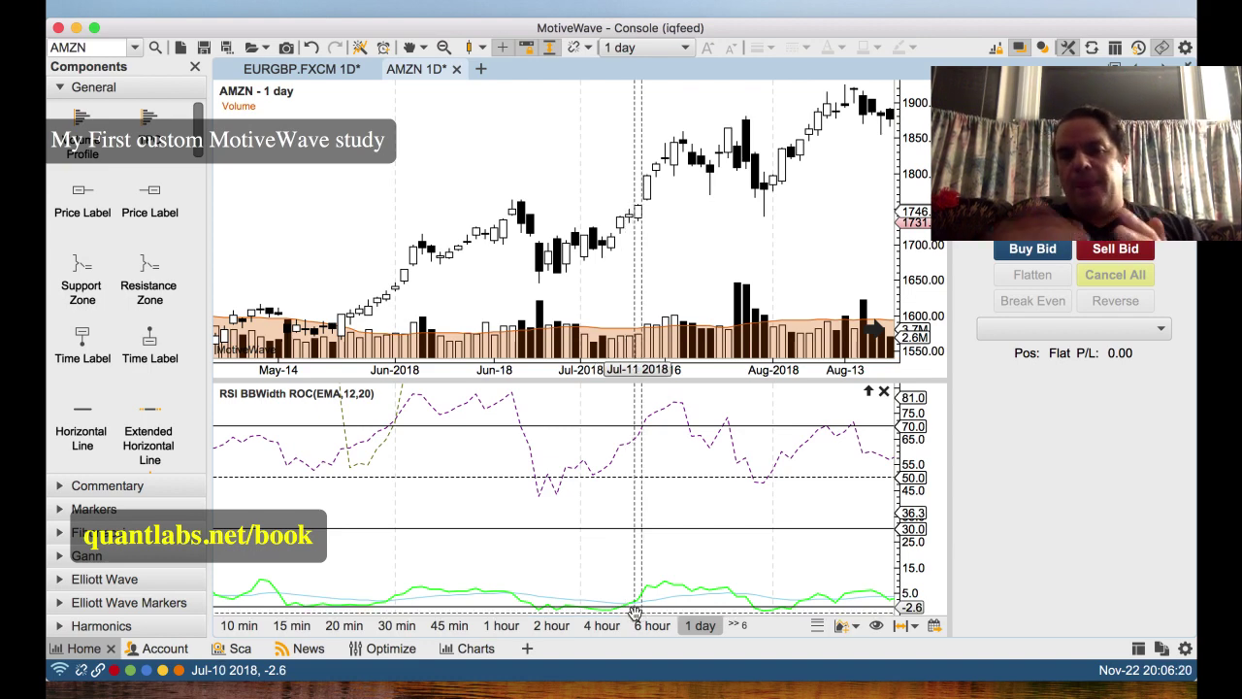
scroll(634, 613, "right", 2)
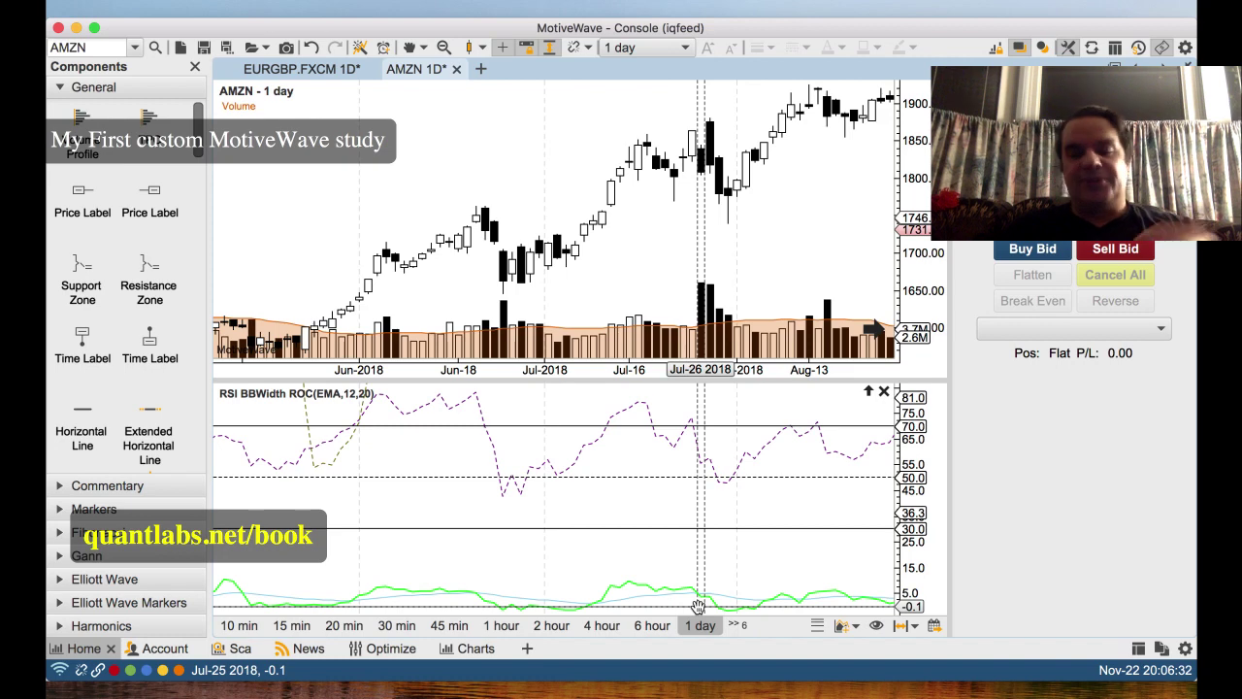
scroll(698, 605, "right", 5)
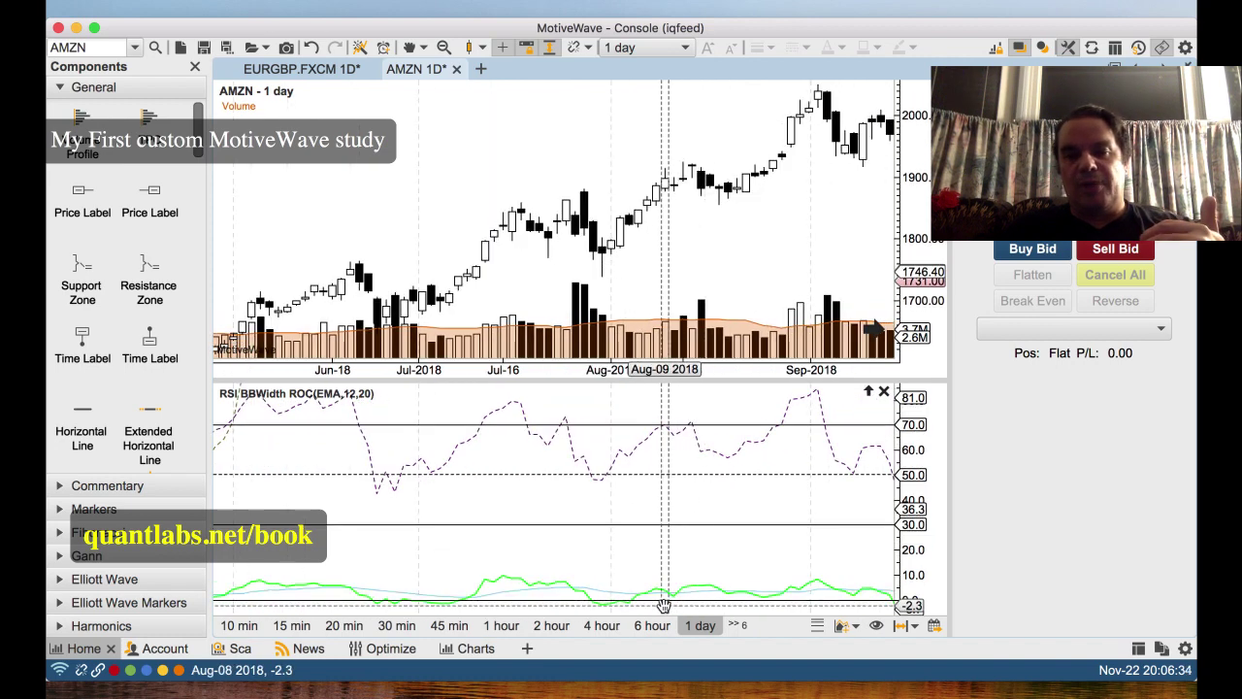
scroll(670, 606, "left", 3)
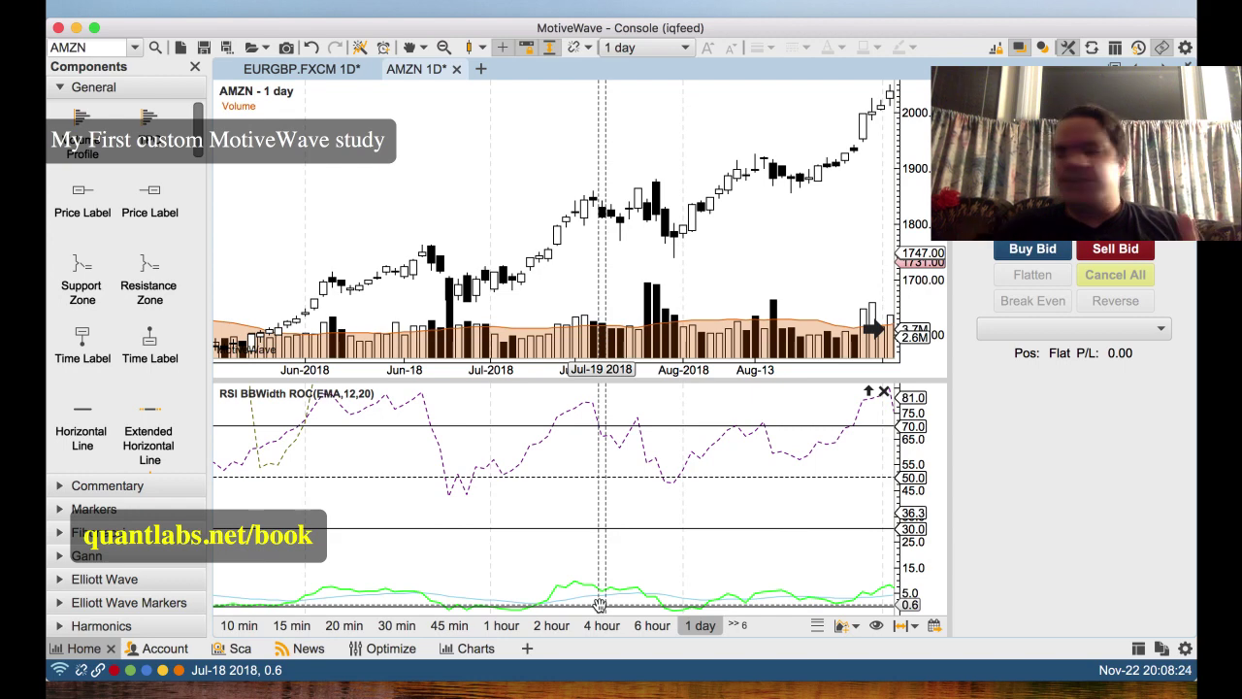
scroll(600, 605, "right", 5)
scroll(591, 602, "left", 5)
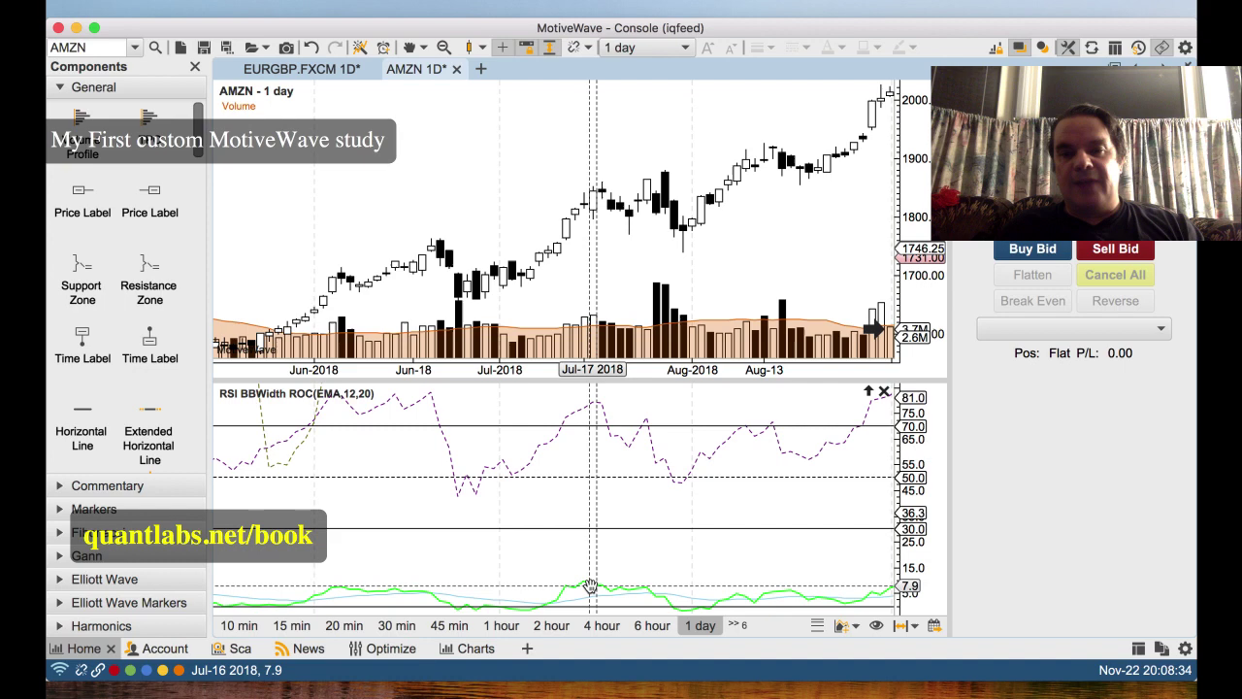
scroll(590, 587, "left", 1)
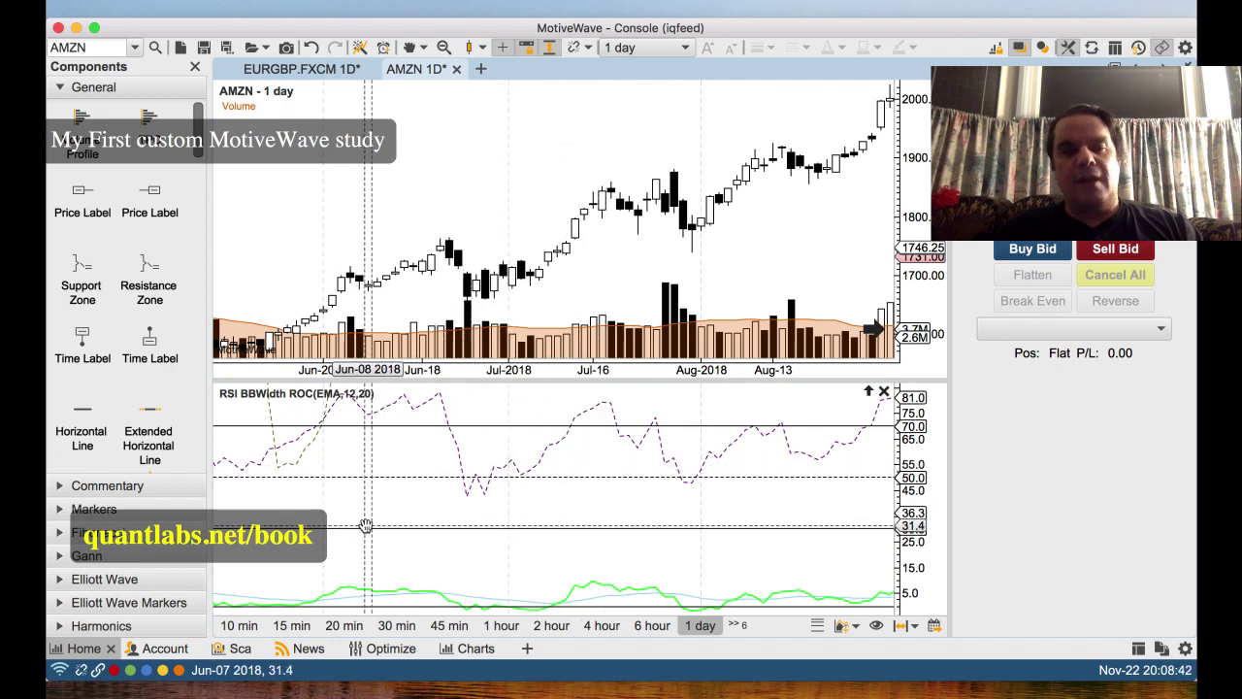
left_click_drag(361, 525, 459, 531)
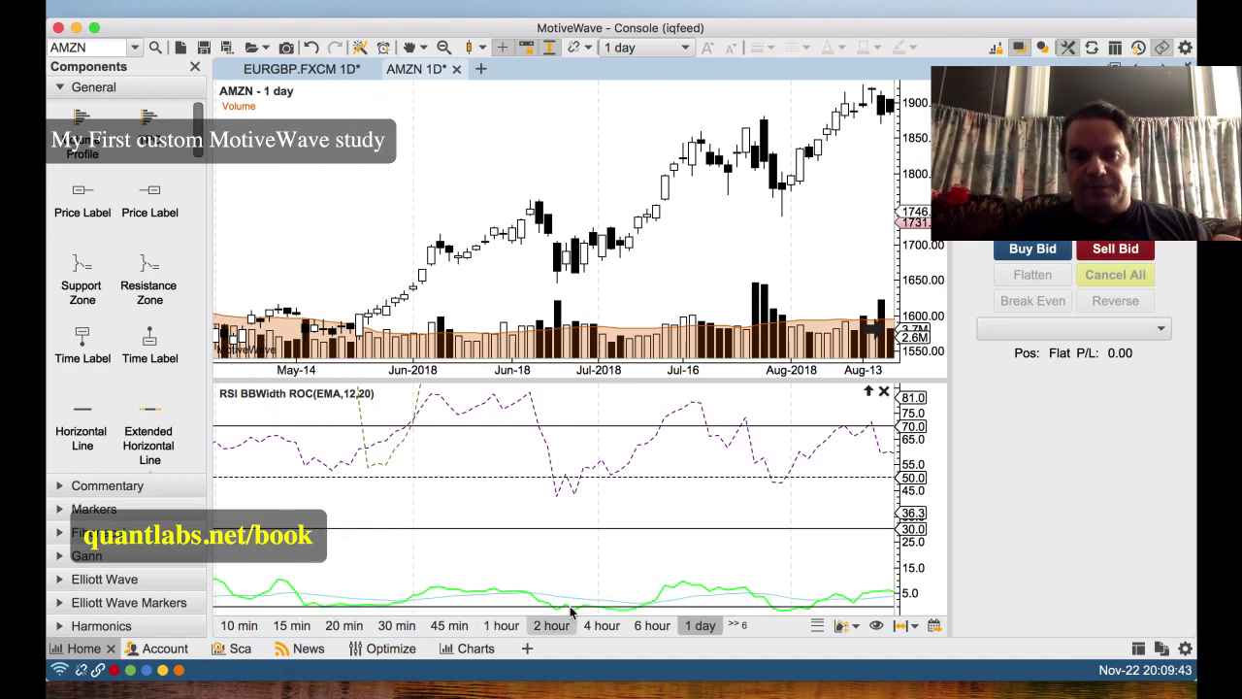
scroll(575, 612, "right", 3)
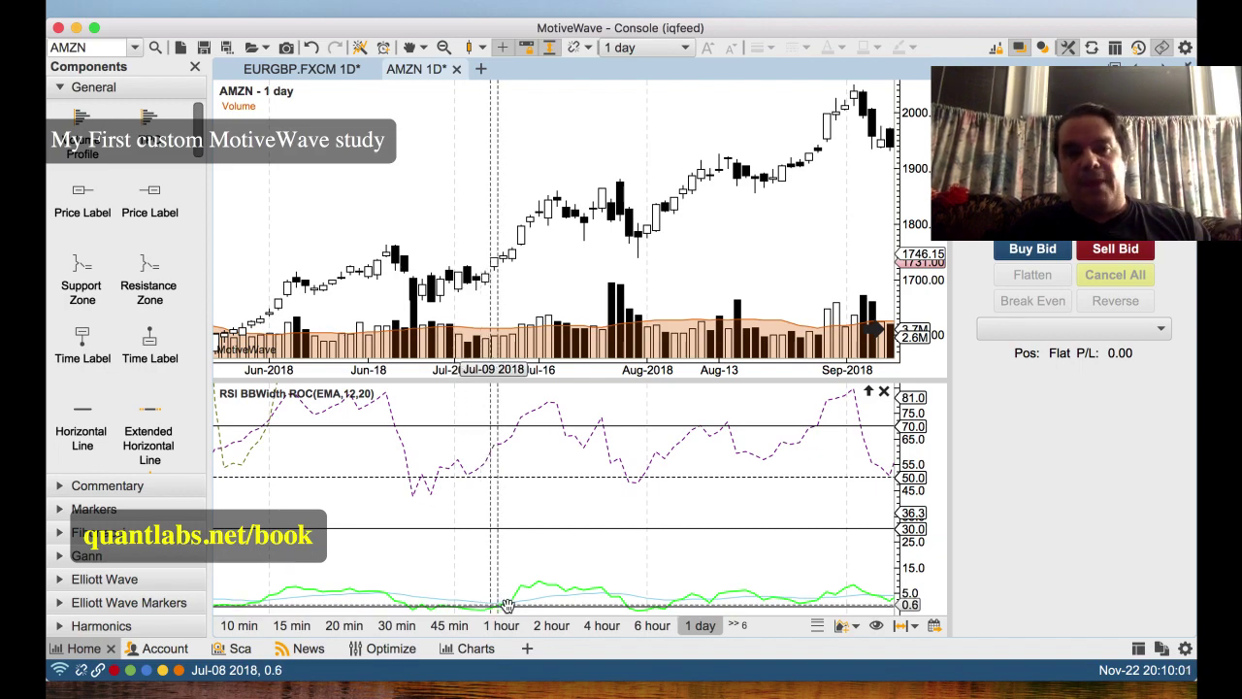
Step: Scroll the AMZN chart forward to Sep–Nov 2018, where RSI reads 44.5 on Nov-06
scroll(417, 369, "right", 10)
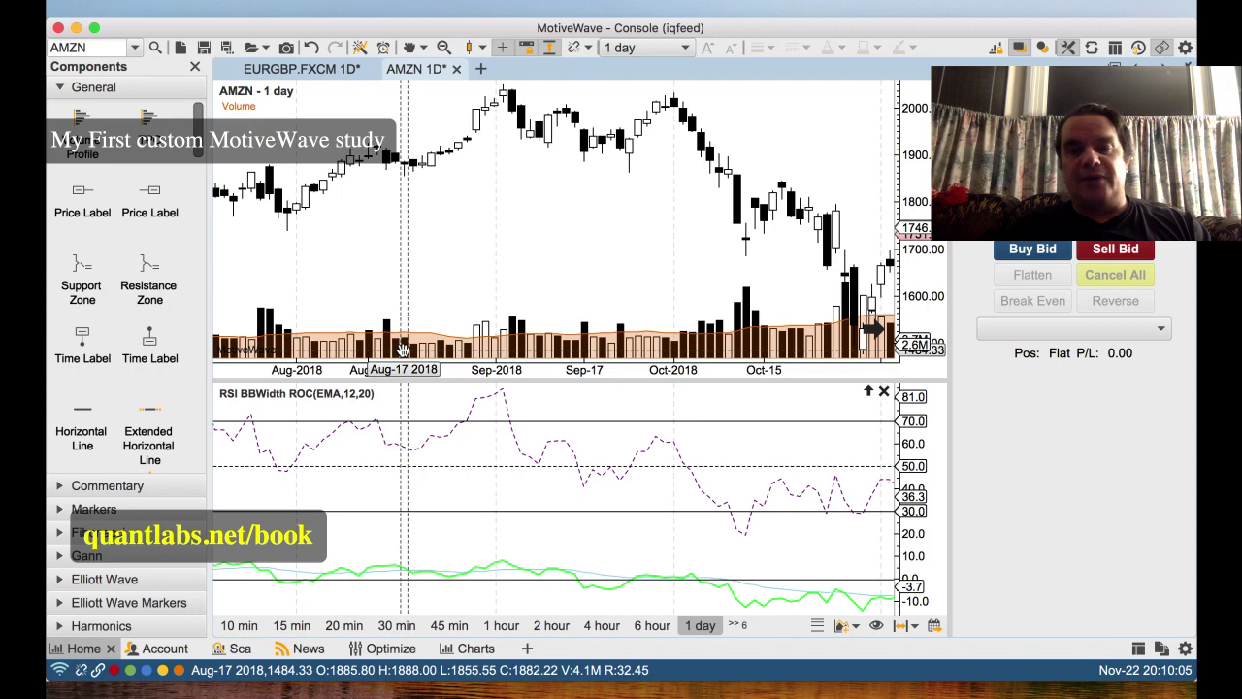
scroll(408, 351, "right", 10)
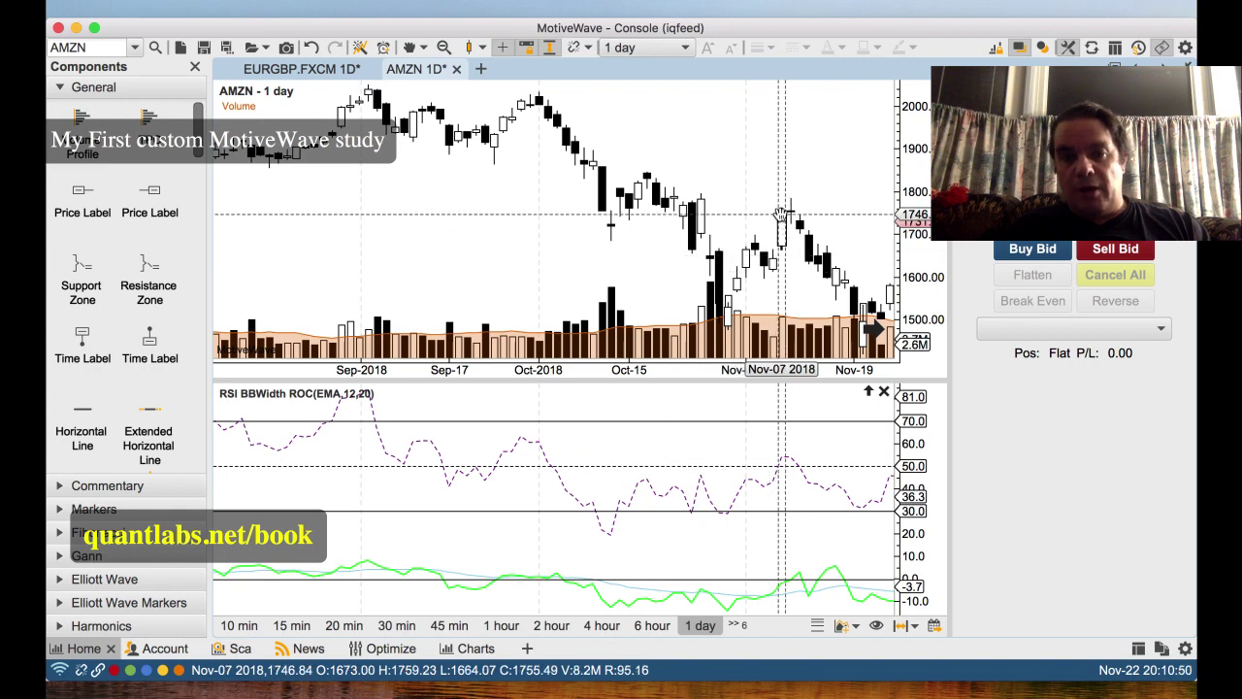
Step: Scroll the AMZN chart back to show late May through August 2018
mouse_move(780, 215)
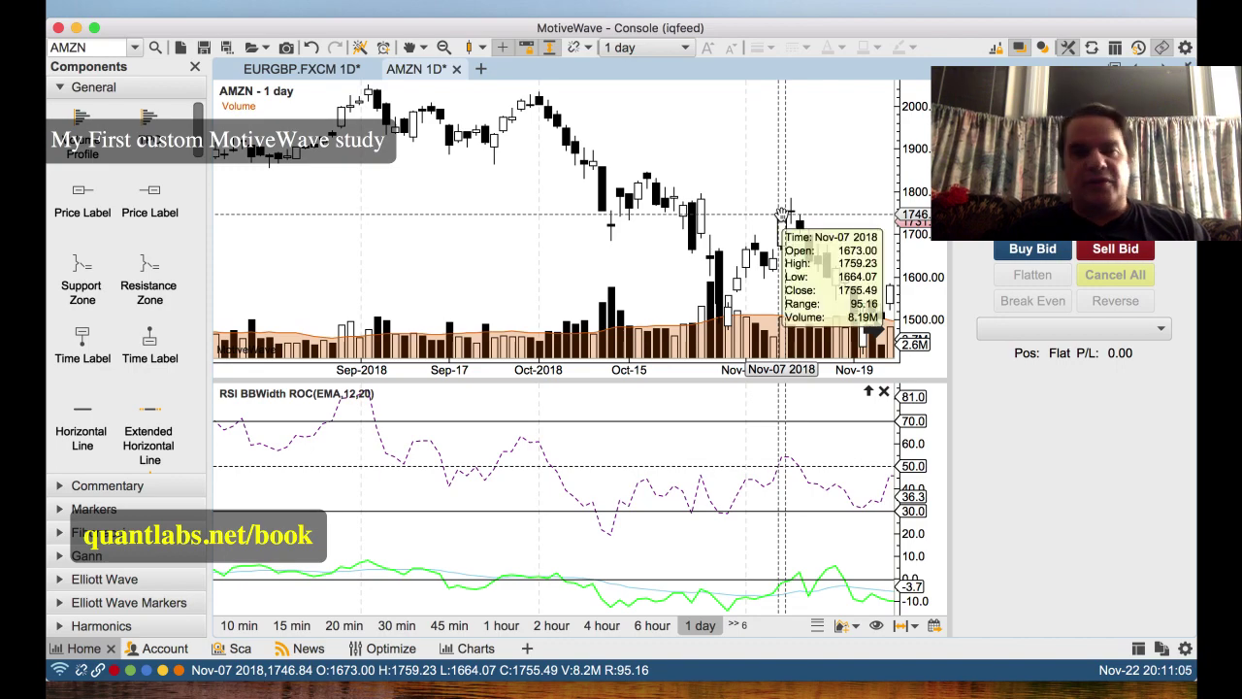
scroll(602, 260, "left", 10)
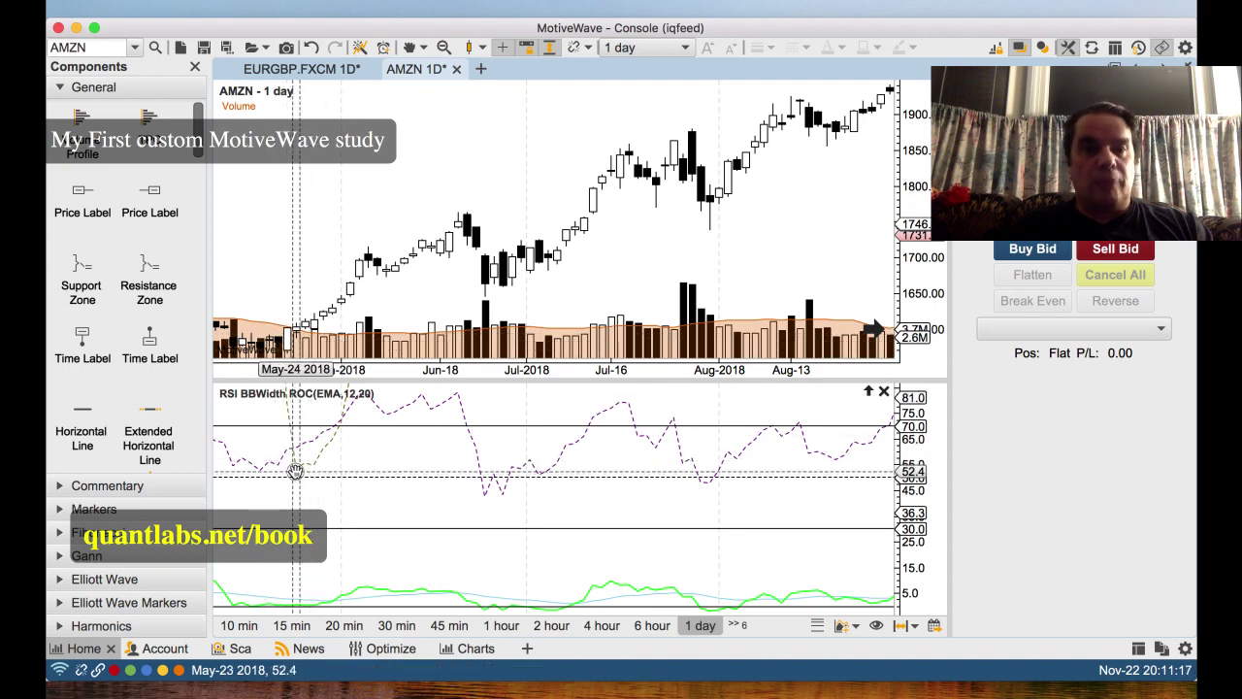
left_click(323, 7)
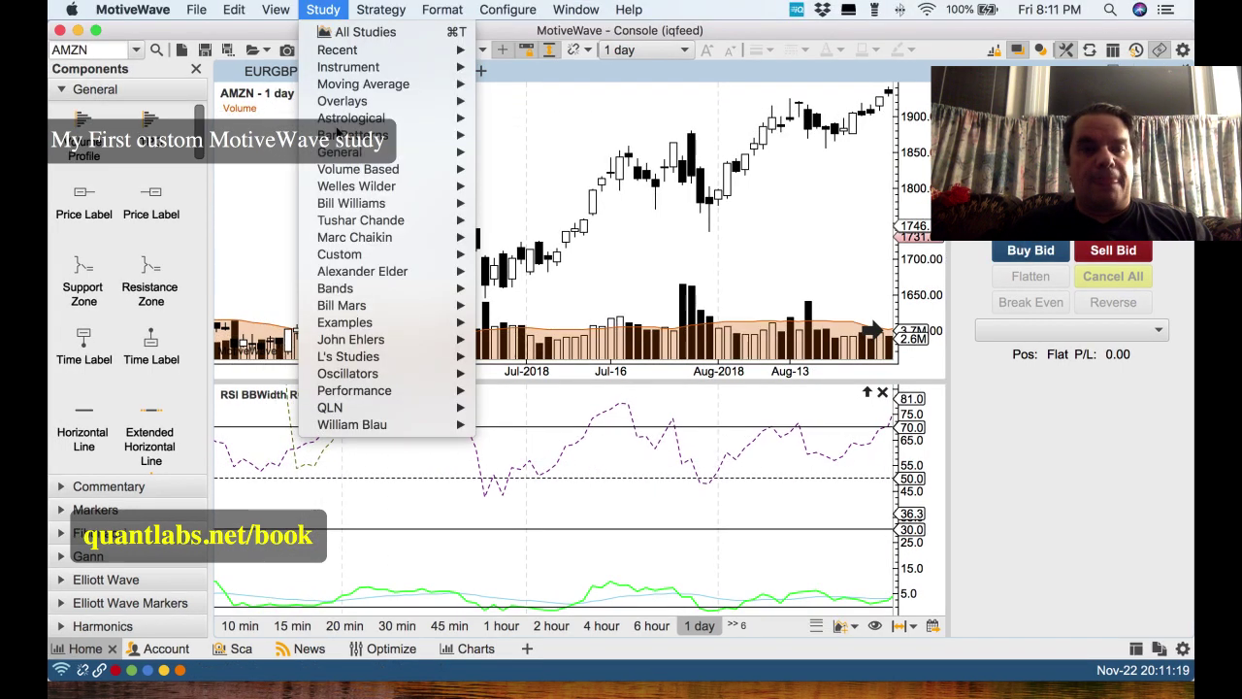
mouse_move(399, 407)
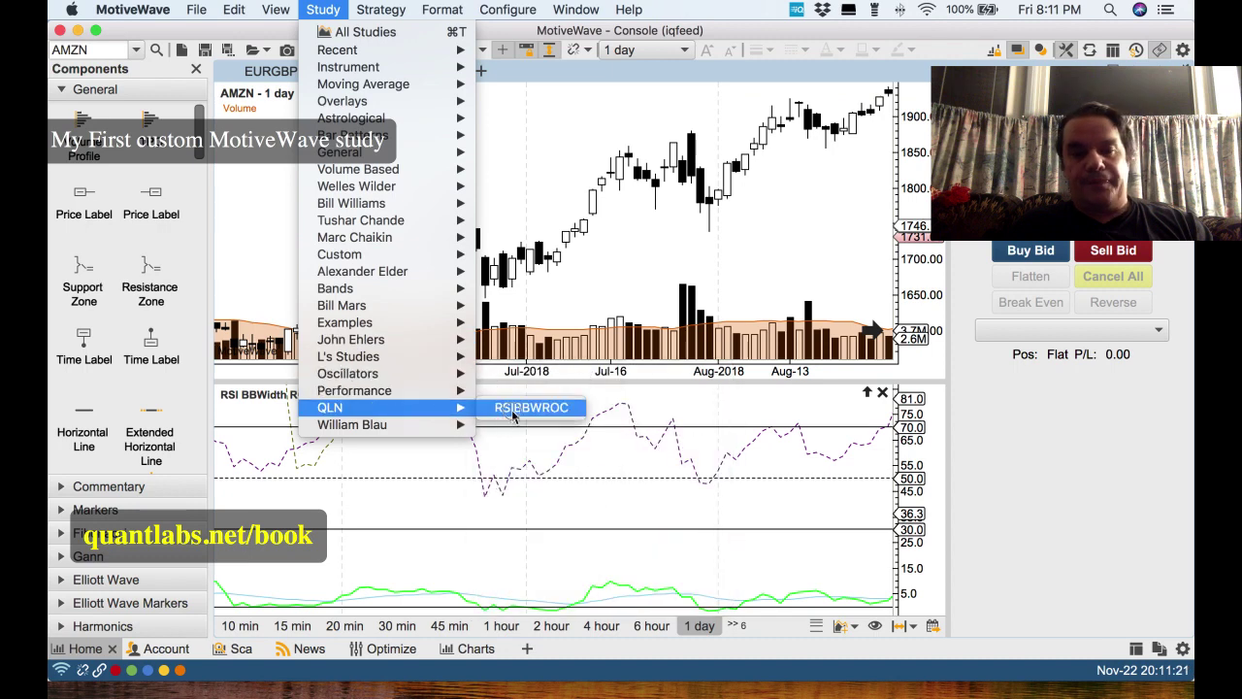
left_click(514, 409)
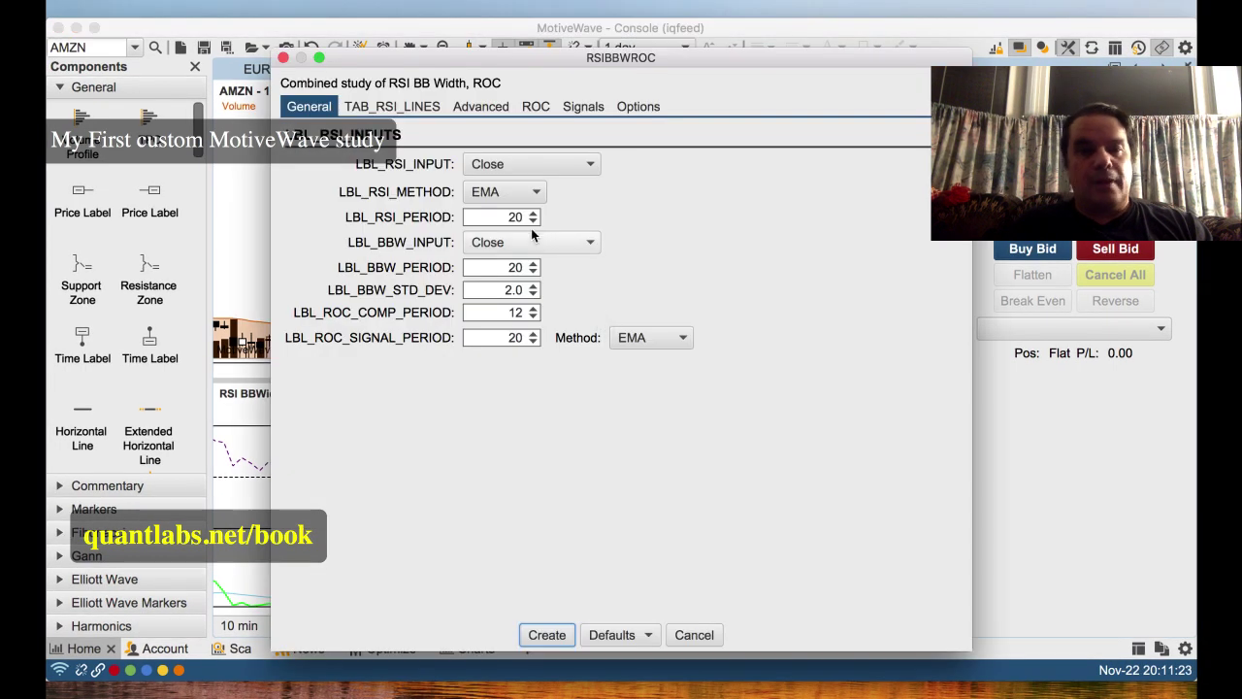
left_click(412, 109)
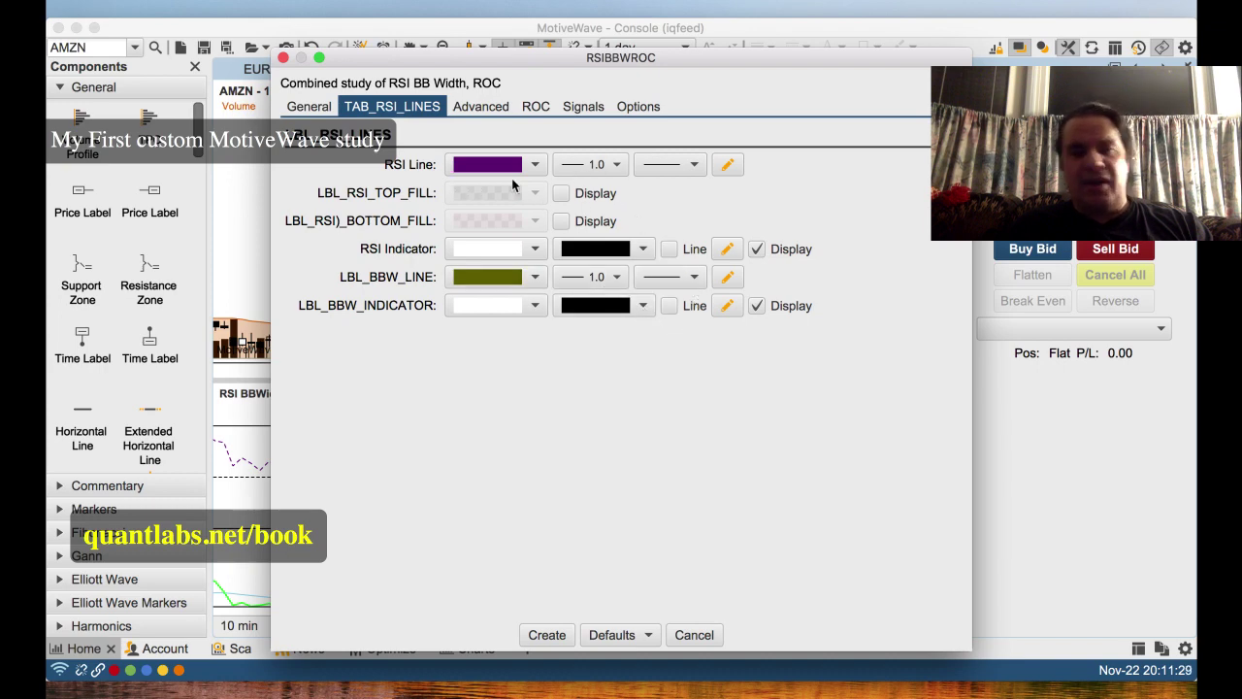
left_click(480, 108)
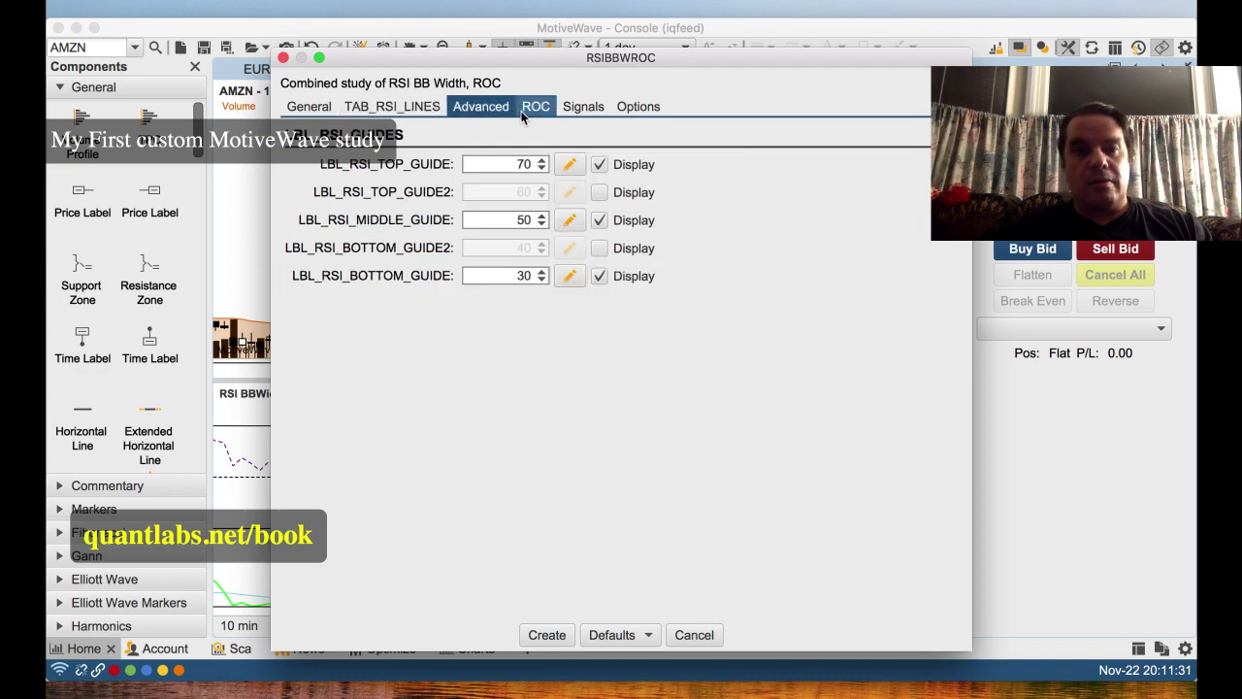
left_click(524, 109)
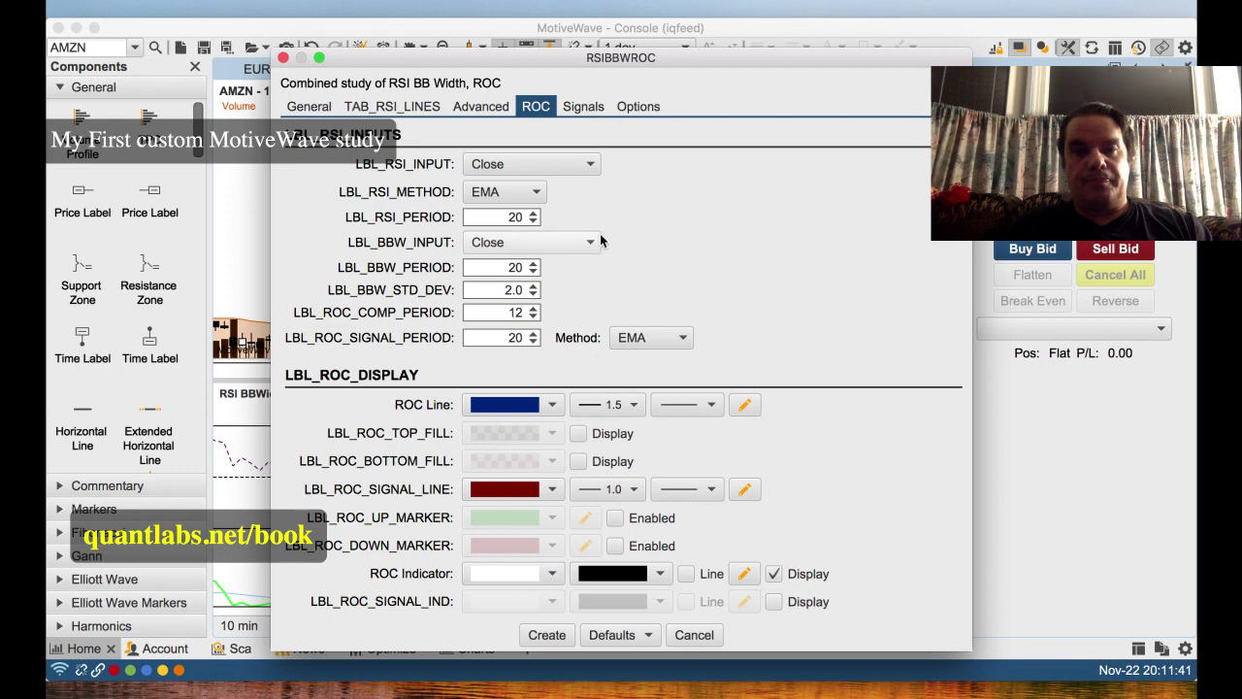
left_click(586, 112)
left_click(536, 109)
left_click(482, 109)
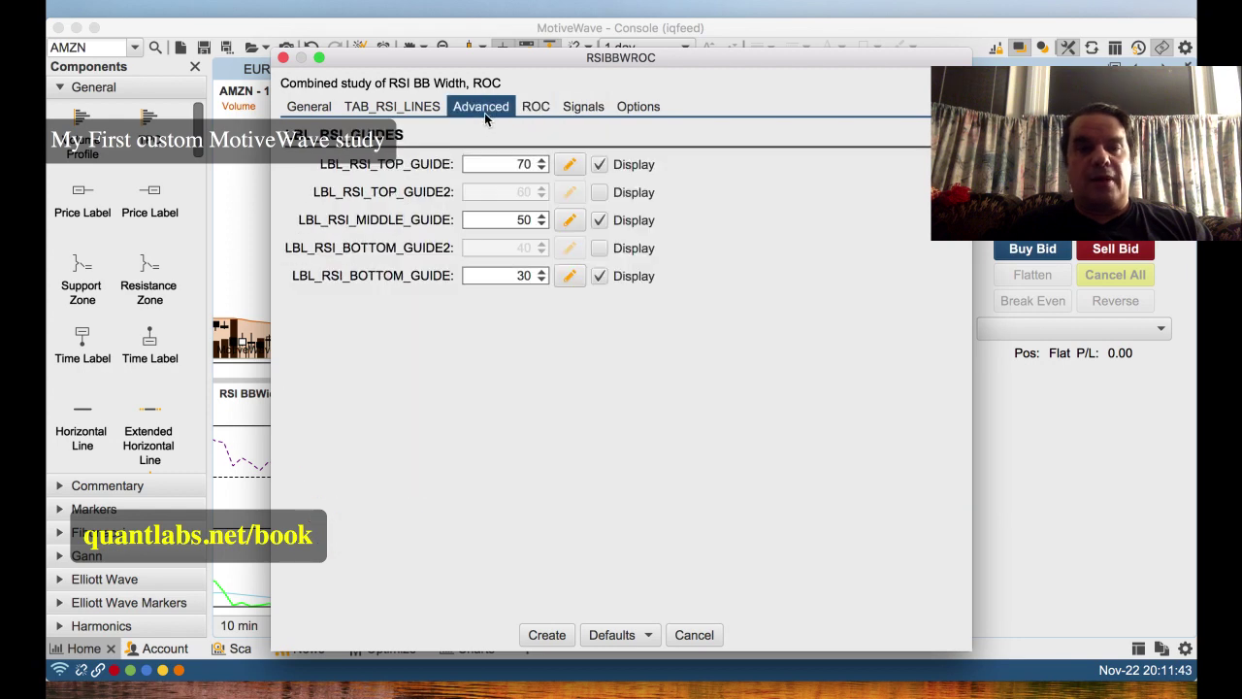
left_click(408, 108)
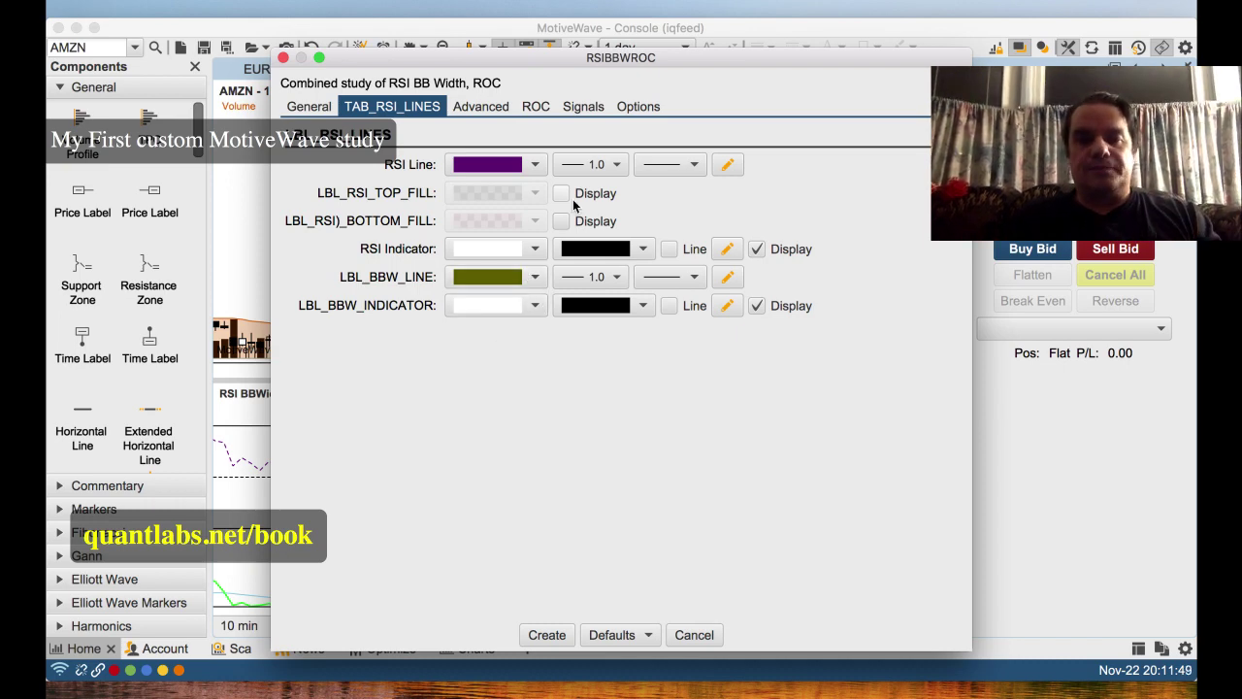
left_click(691, 635)
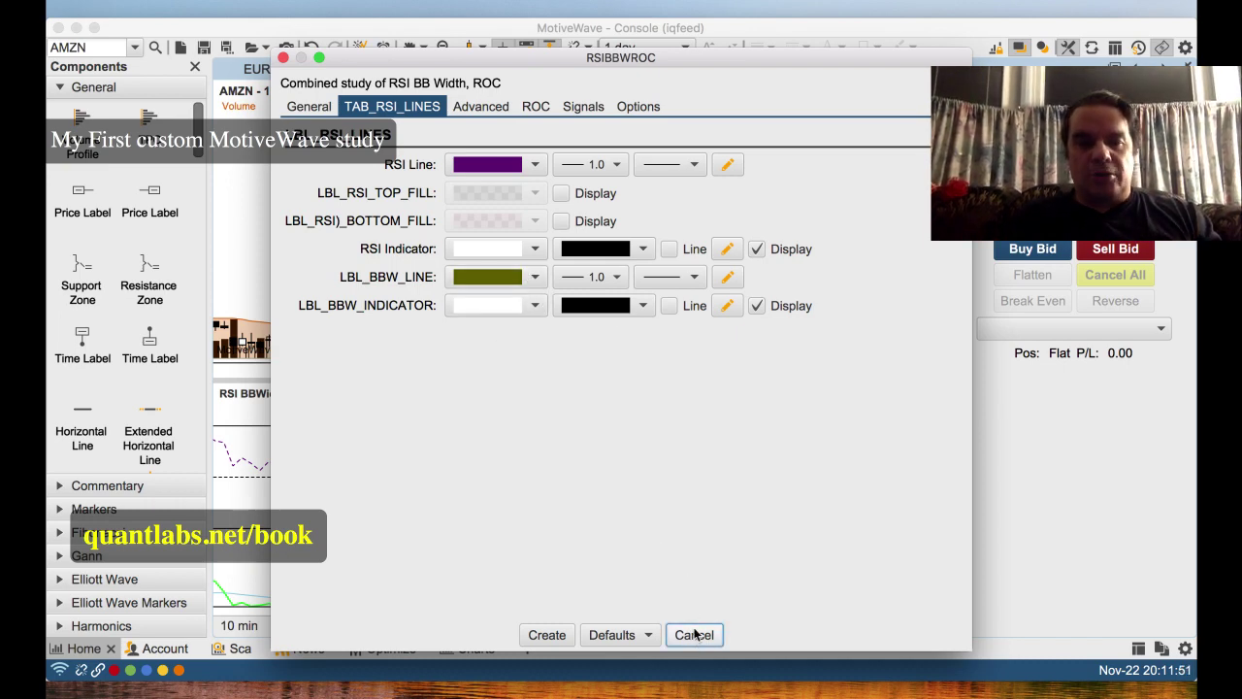
Step: Close the study settings without adding it and pan the AMZN chart back toward Feb–May 2018
left_click(693, 634)
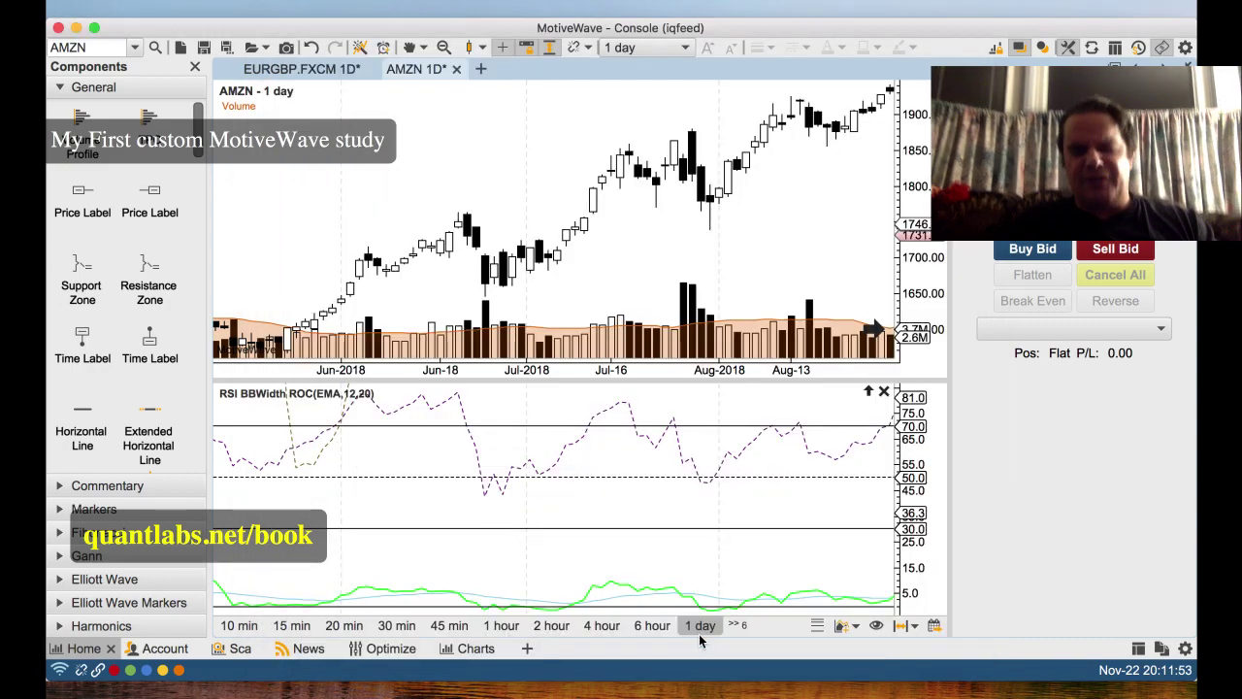
left_click_drag(388, 320, 569, 314)
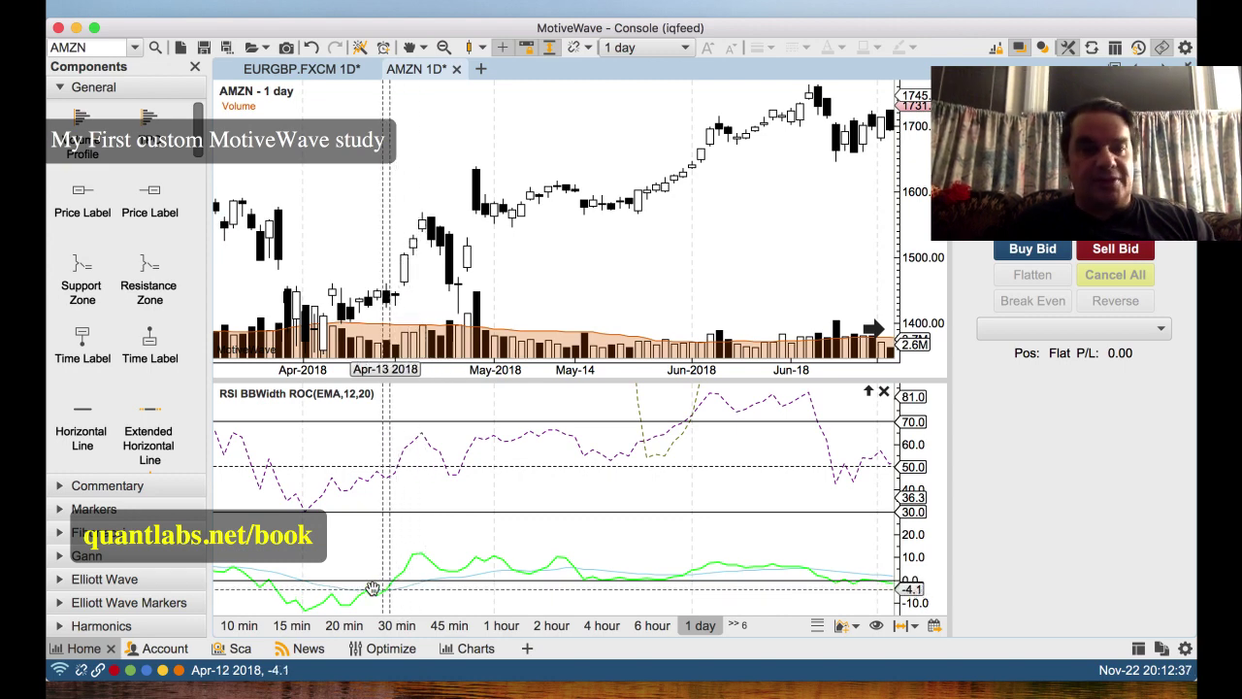
scroll(311, 573, "left", 5)
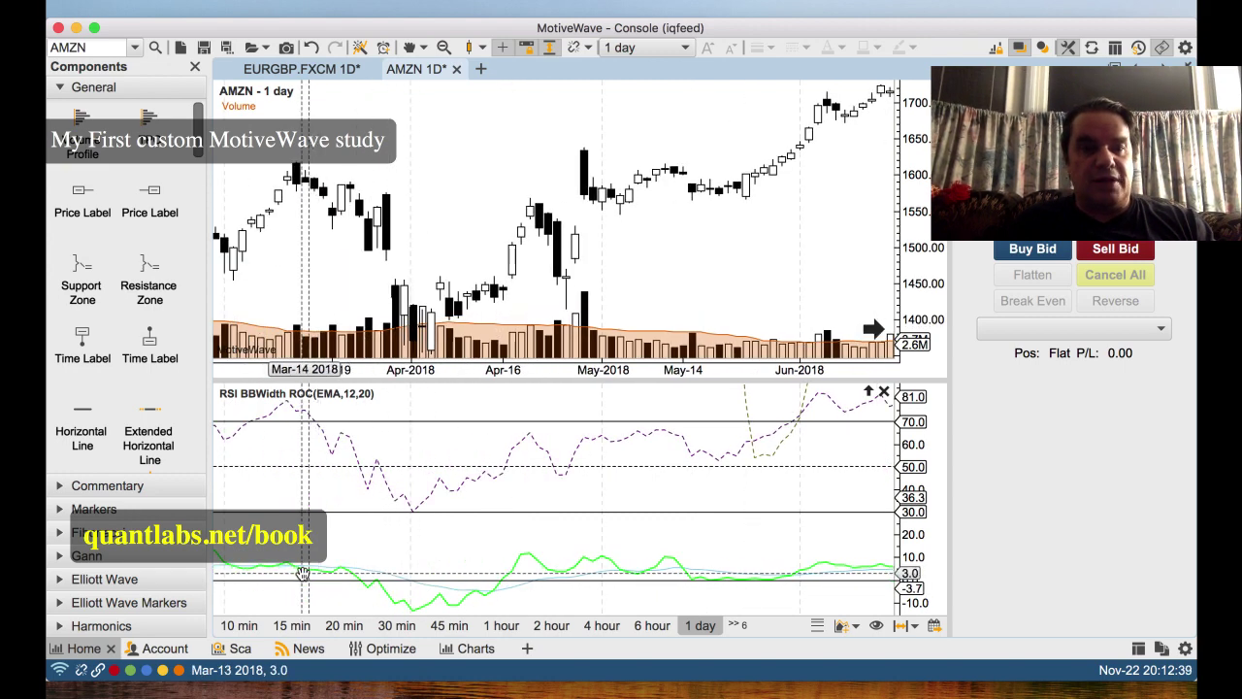
scroll(311, 573, "left", 7)
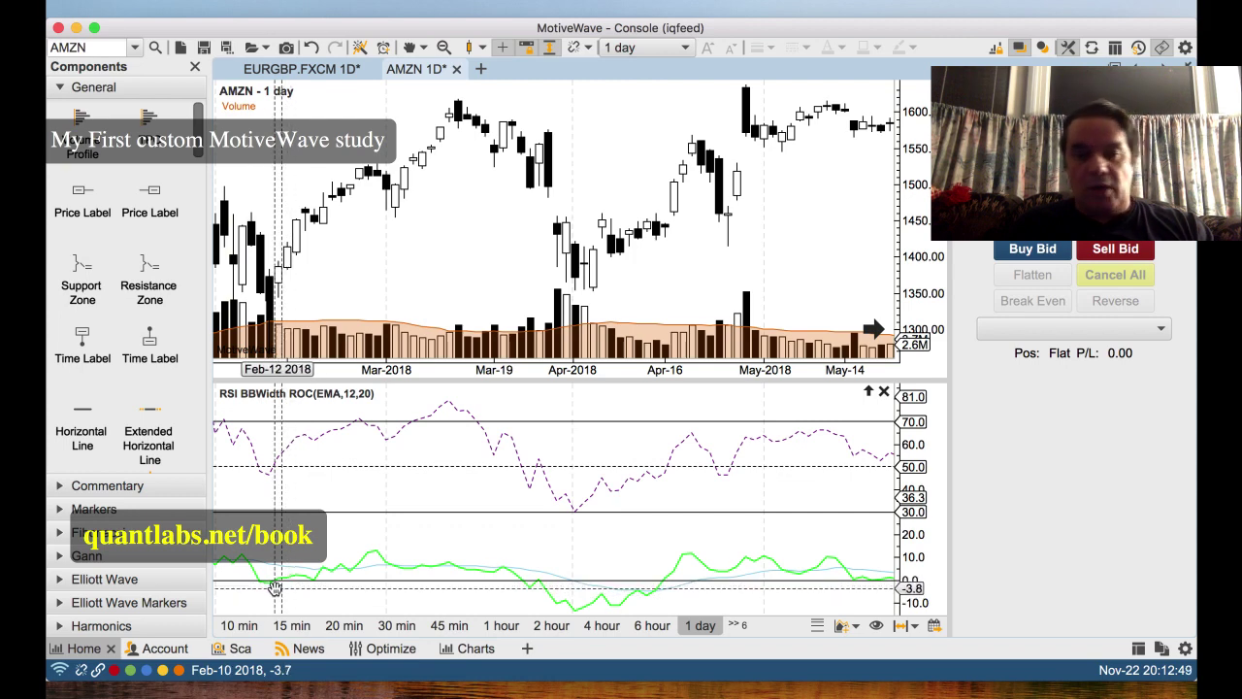
left_click_drag(279, 590, 333, 212)
Step: From the EURGBP.FXCM daily chart, start a new chart tab with symbol GOOG
left_click(307, 74)
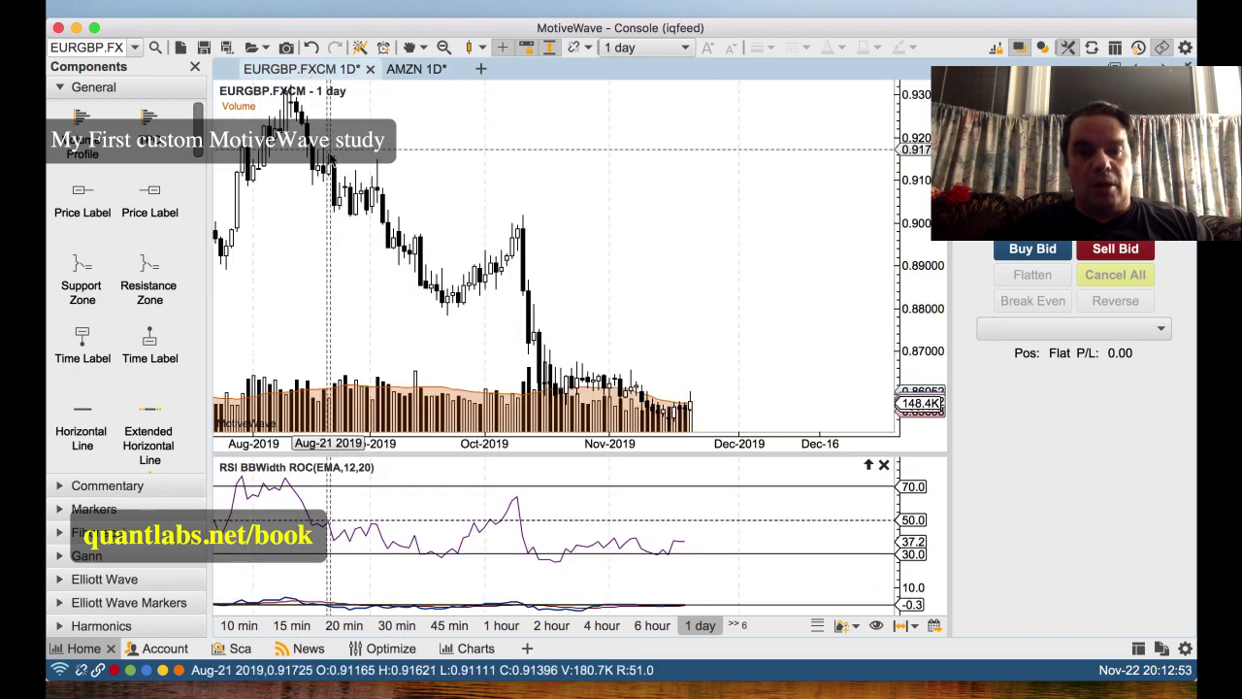
left_click(480, 69)
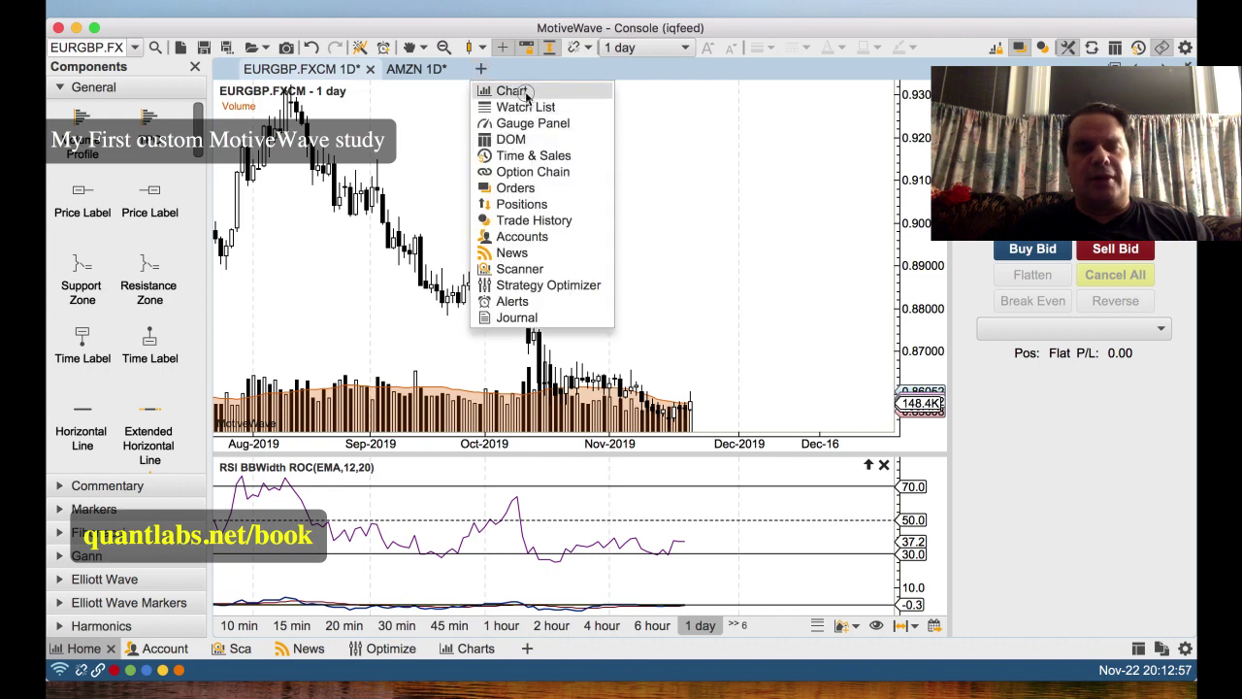
left_click(497, 91)
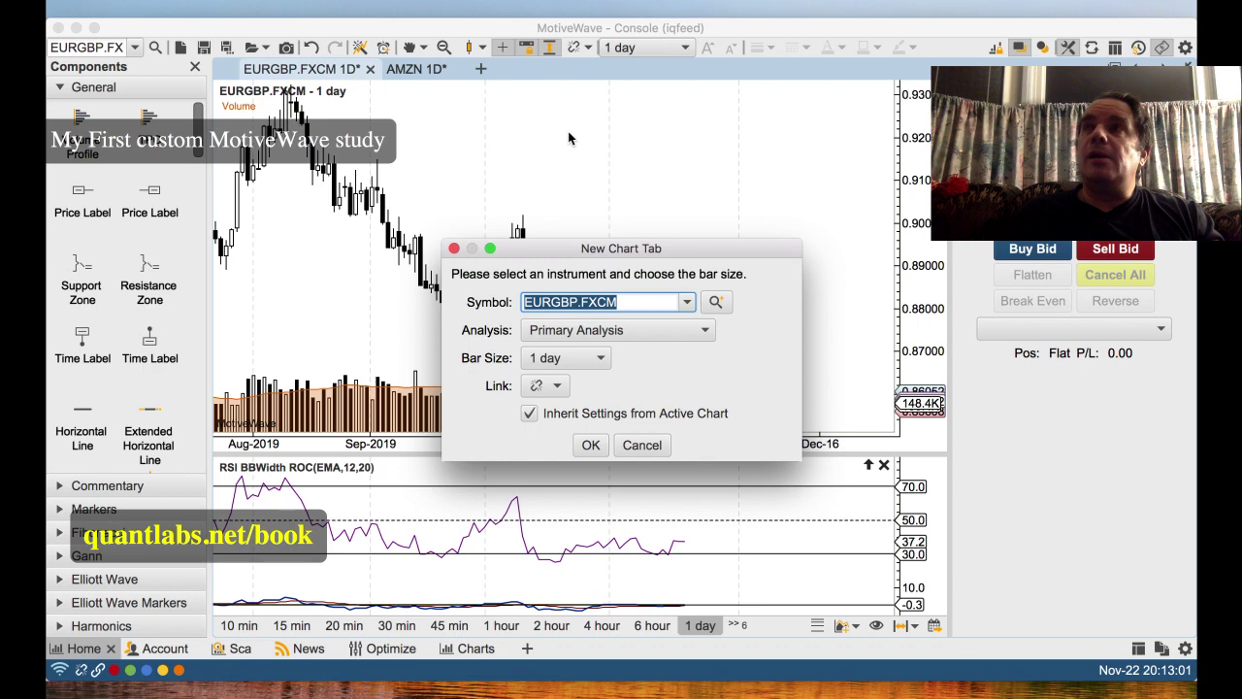
type("GOOGL")
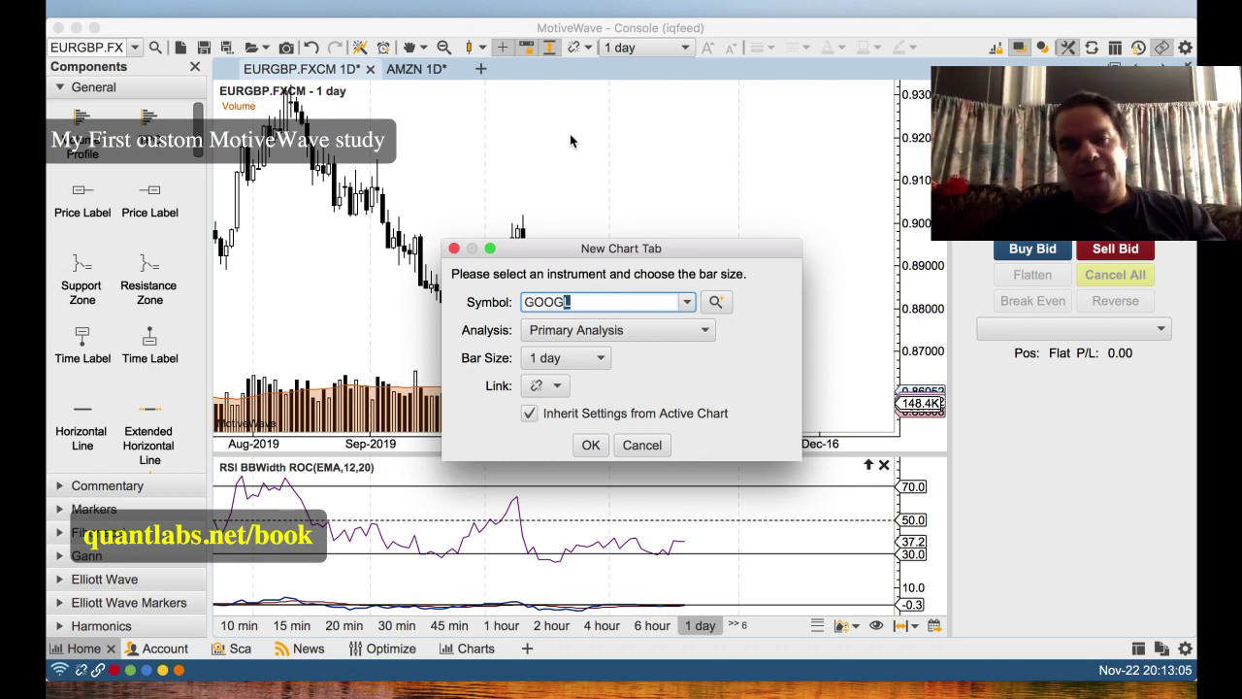
Step: Set the bar size to 4 hour, correct the symbol to GOOGL, and create the chart tab
left_click(604, 359)
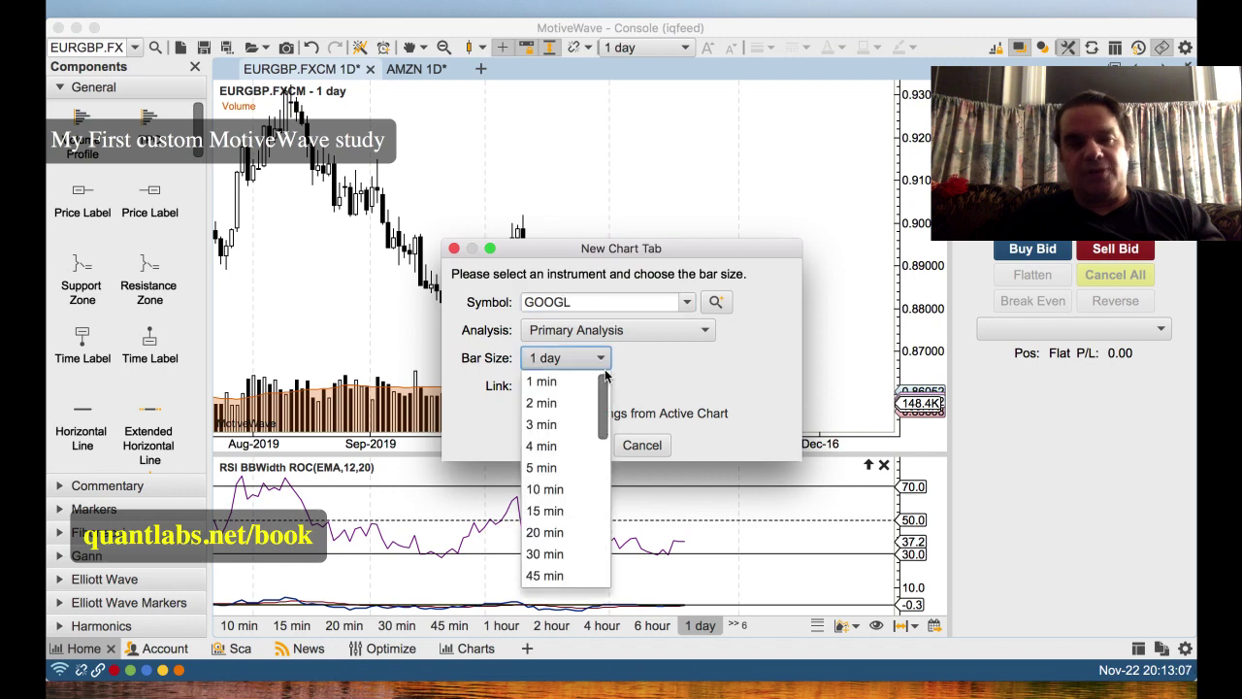
scroll(549, 544, "down", 5)
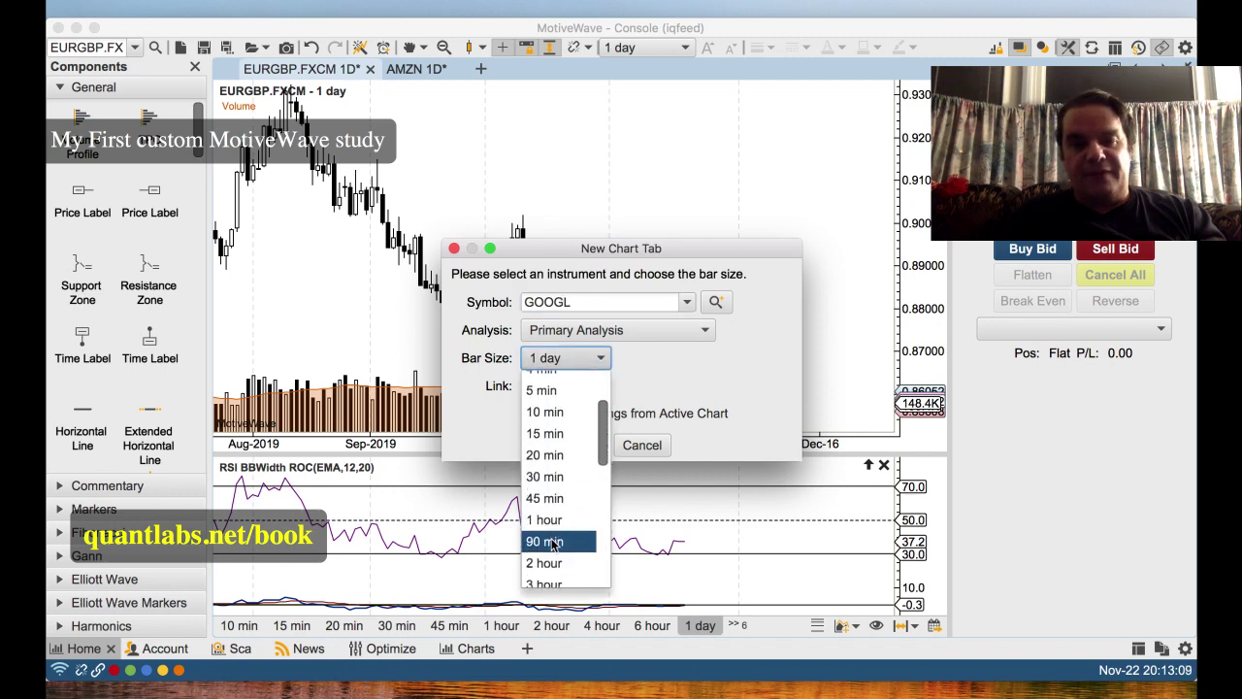
scroll(557, 548, "down", 2)
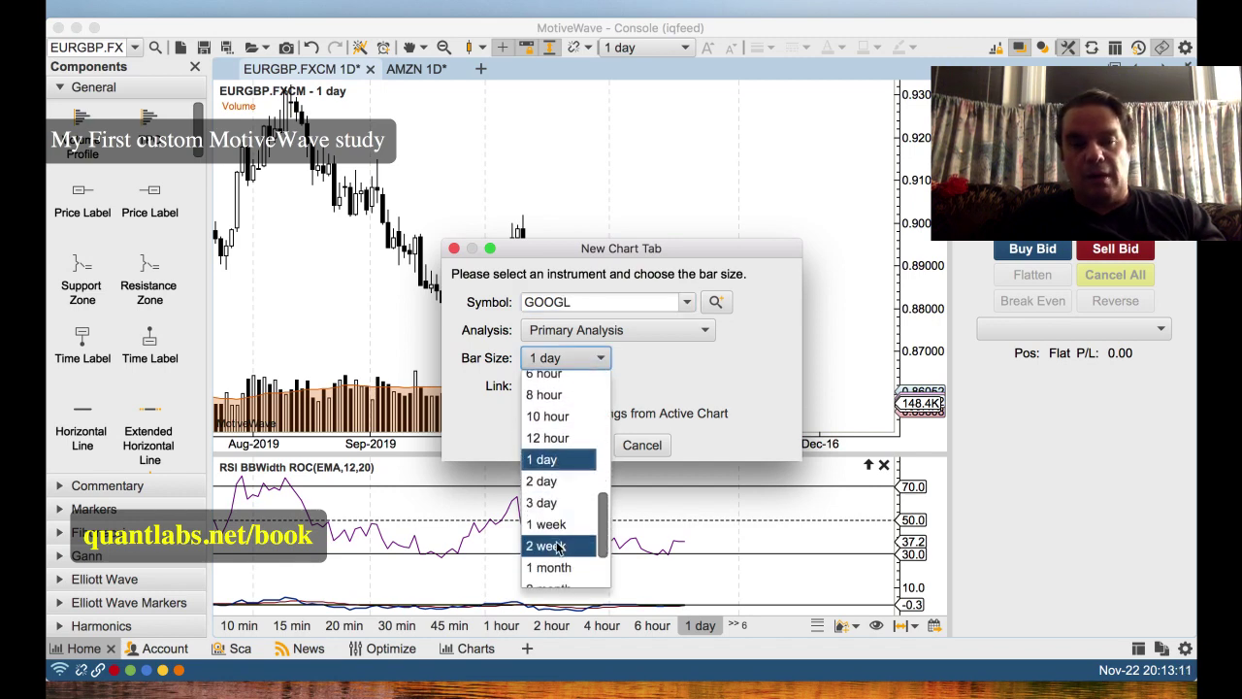
scroll(560, 569, "down", 2)
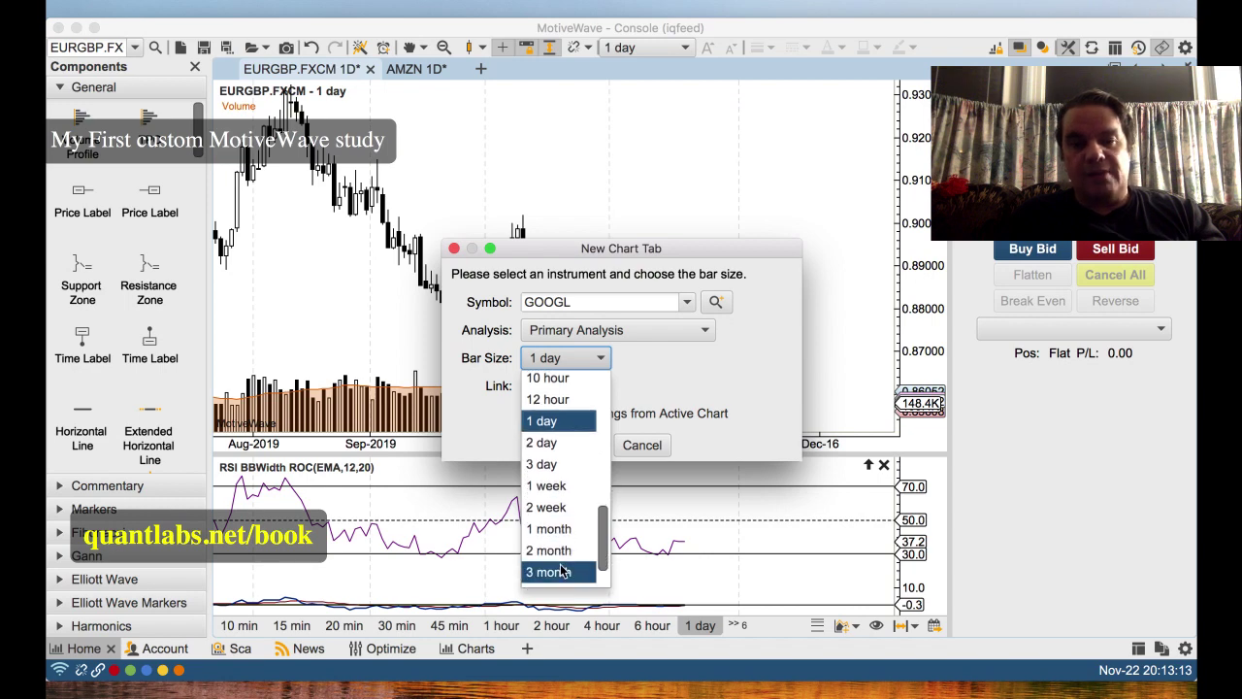
scroll(557, 543, "up", 2)
scroll(564, 442, "up", 4)
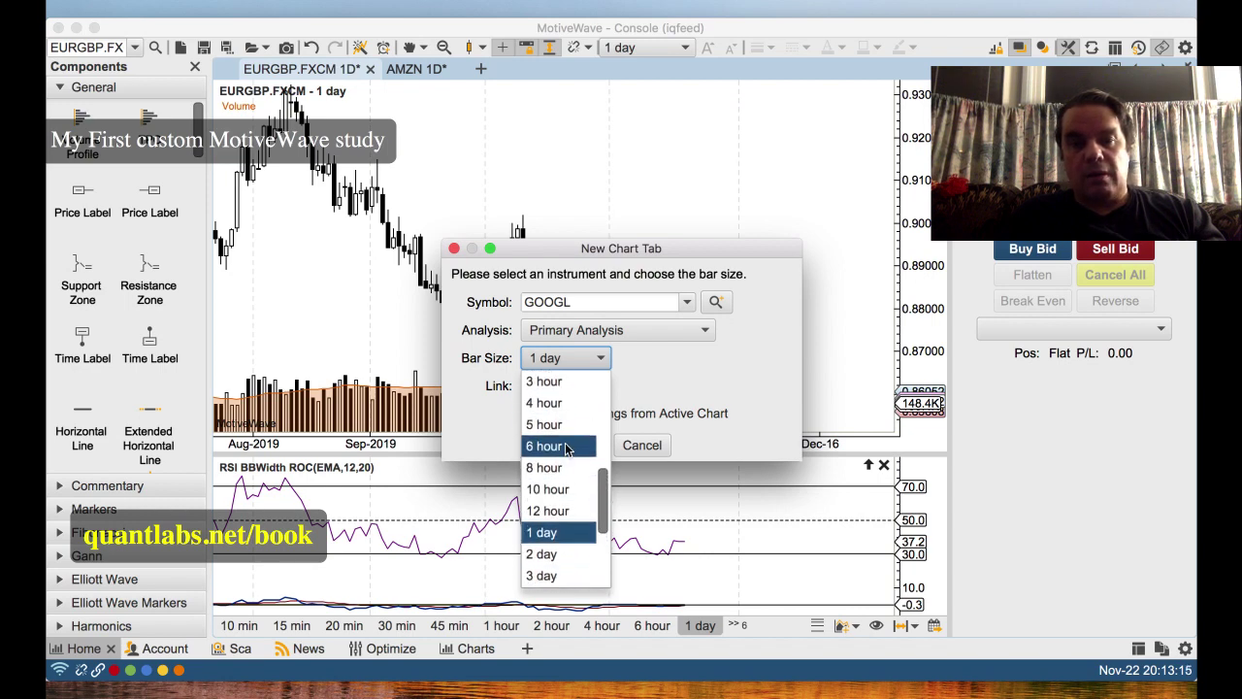
left_click(558, 420)
left_click(590, 446)
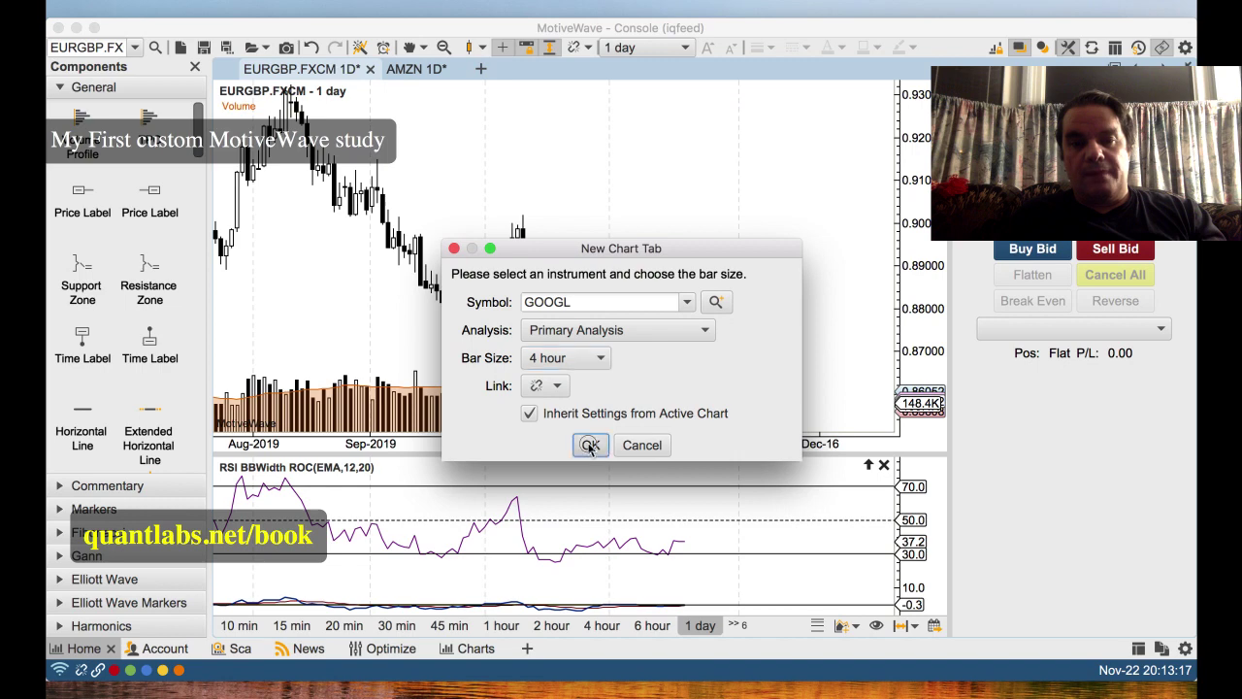
double_click(609, 303)
type("G")
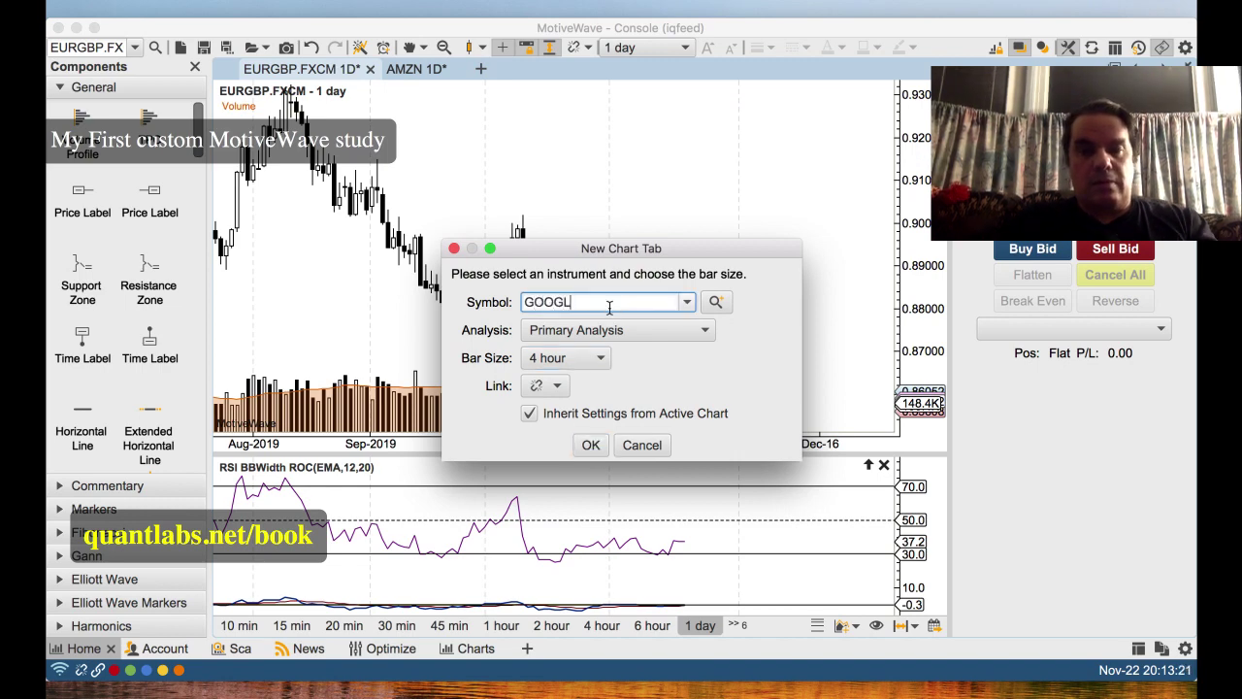
type("OOGL")
key("Return")
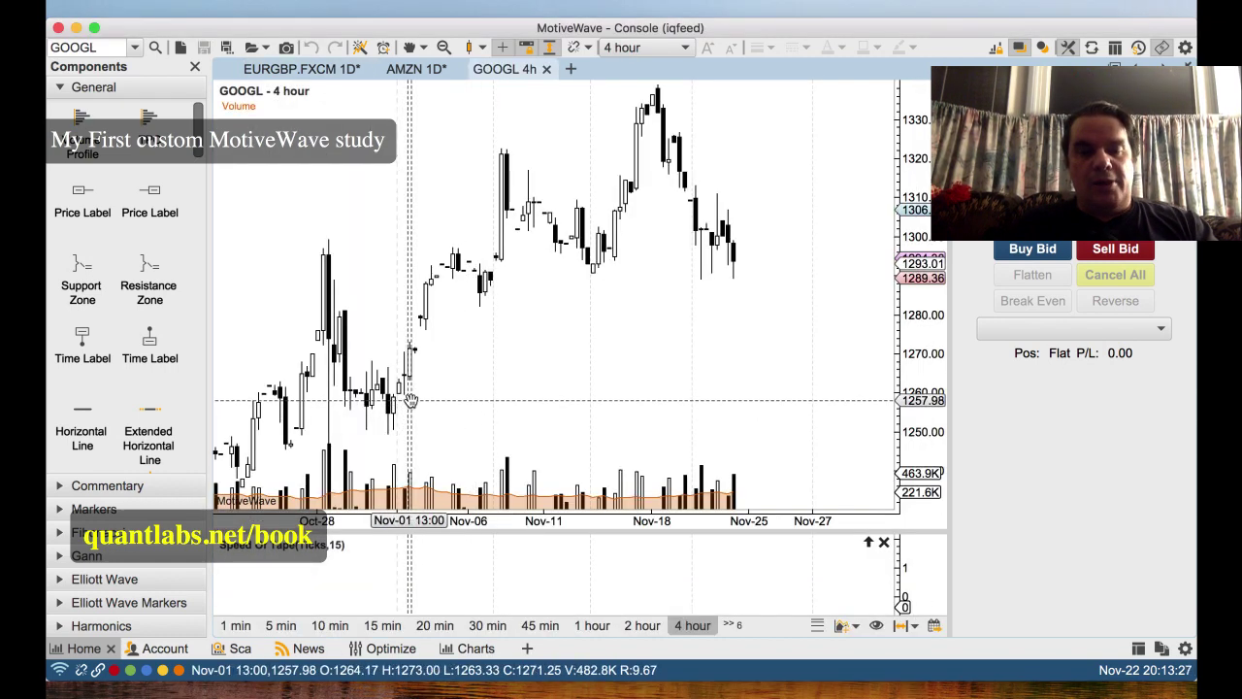
Step: Remove the Speed of Tape pane from the GOOGL 4-hour chart and open the Study menu
scroll(411, 401, "left", 5)
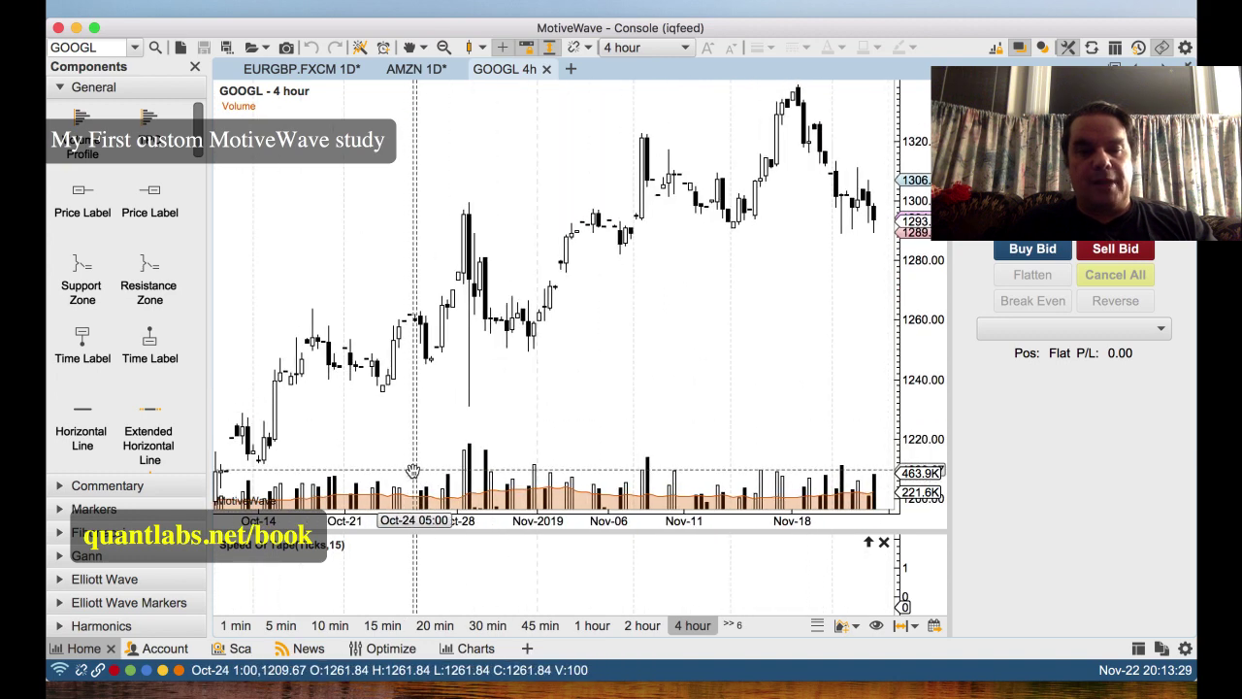
left_click(885, 549)
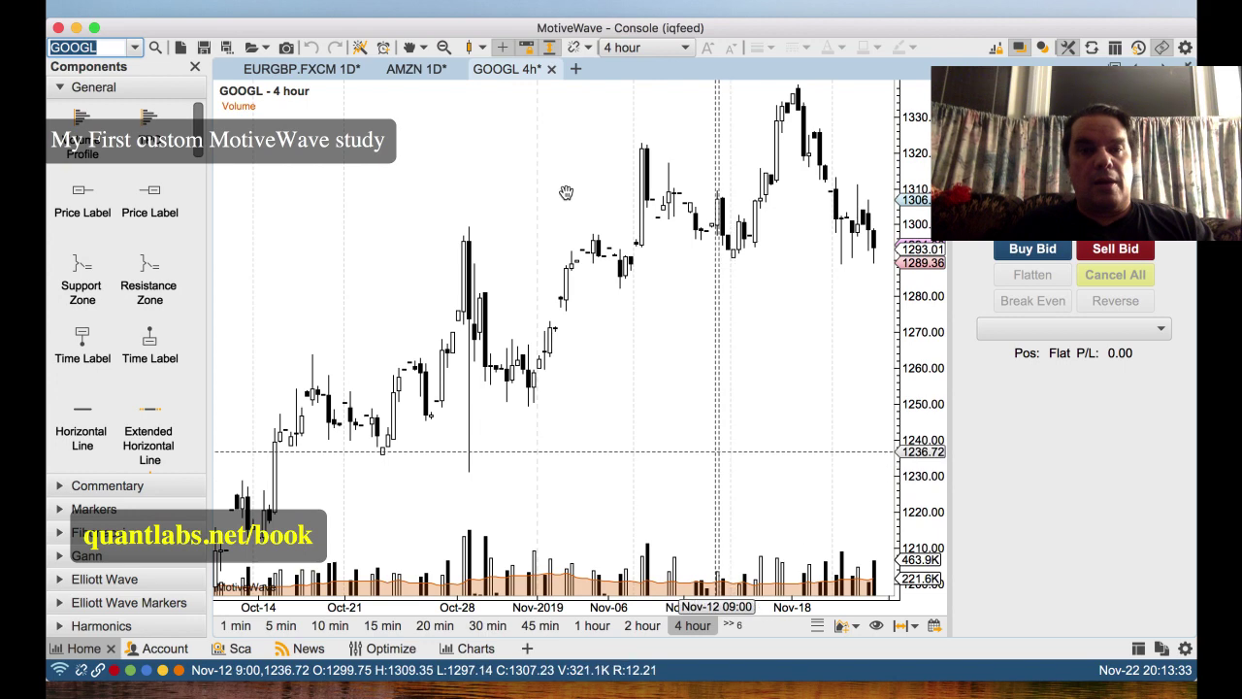
left_click(323, 9)
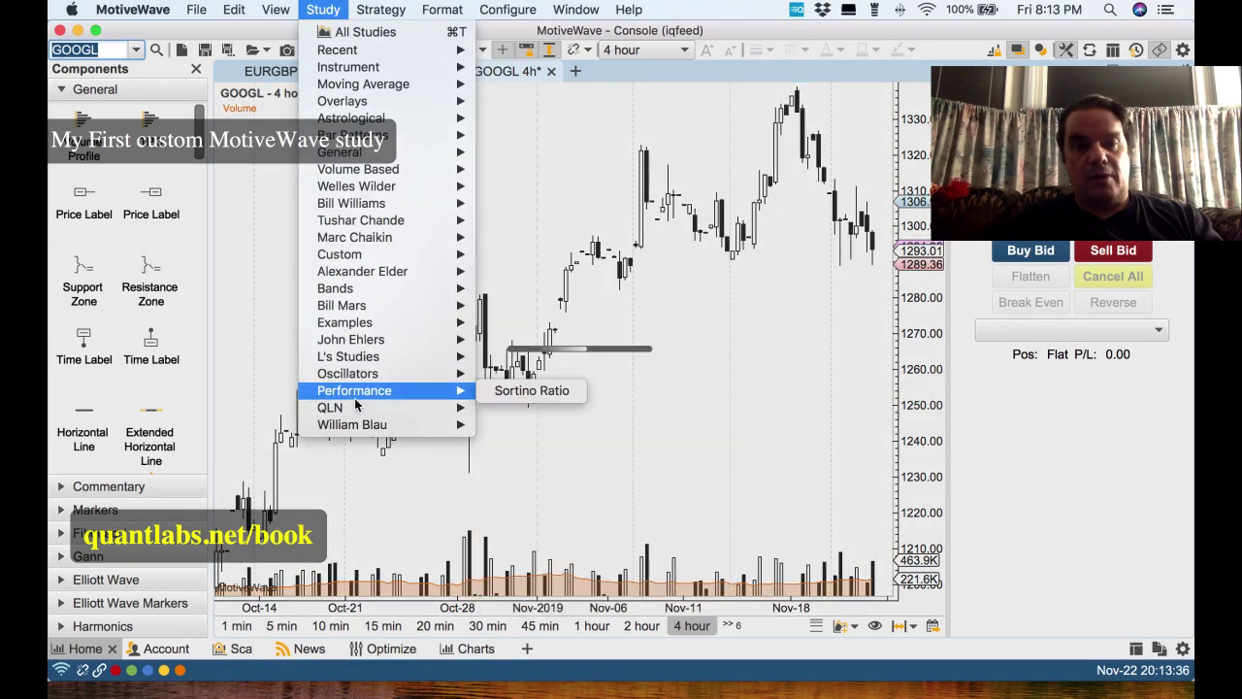
Step: Add the QLN RSIBBWROC study, coloring the RSI line light blue and BB width line orange
mouse_move(334, 407)
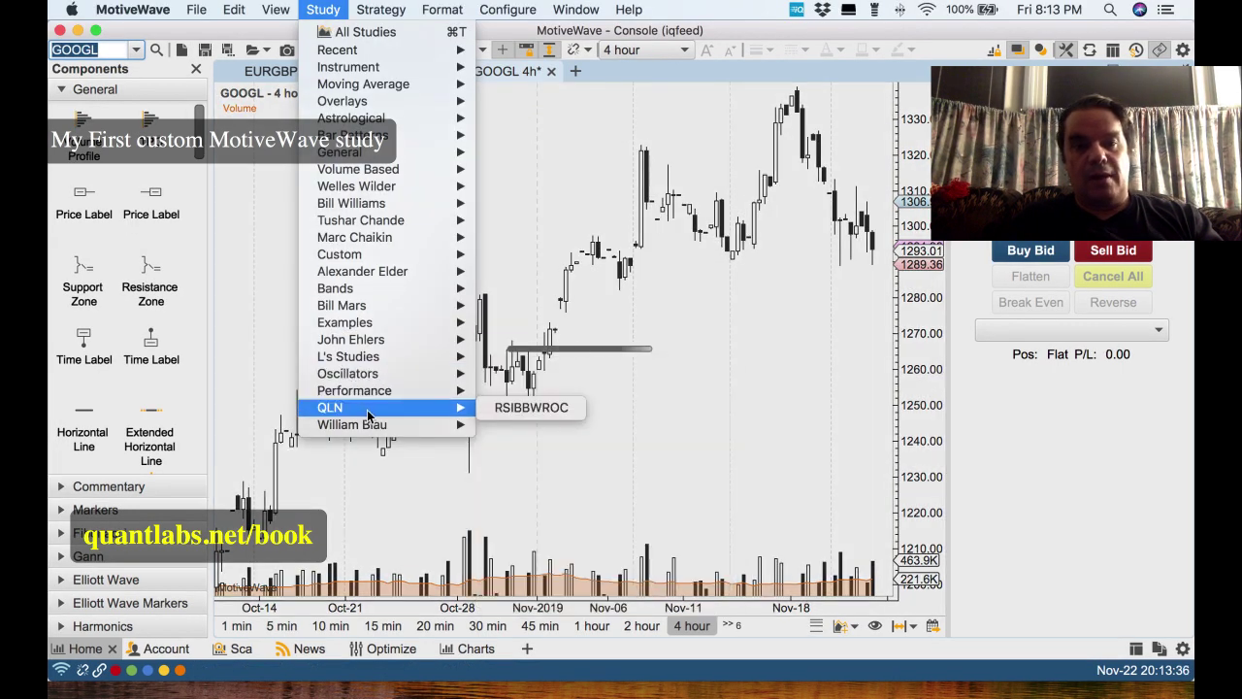
left_click(516, 408)
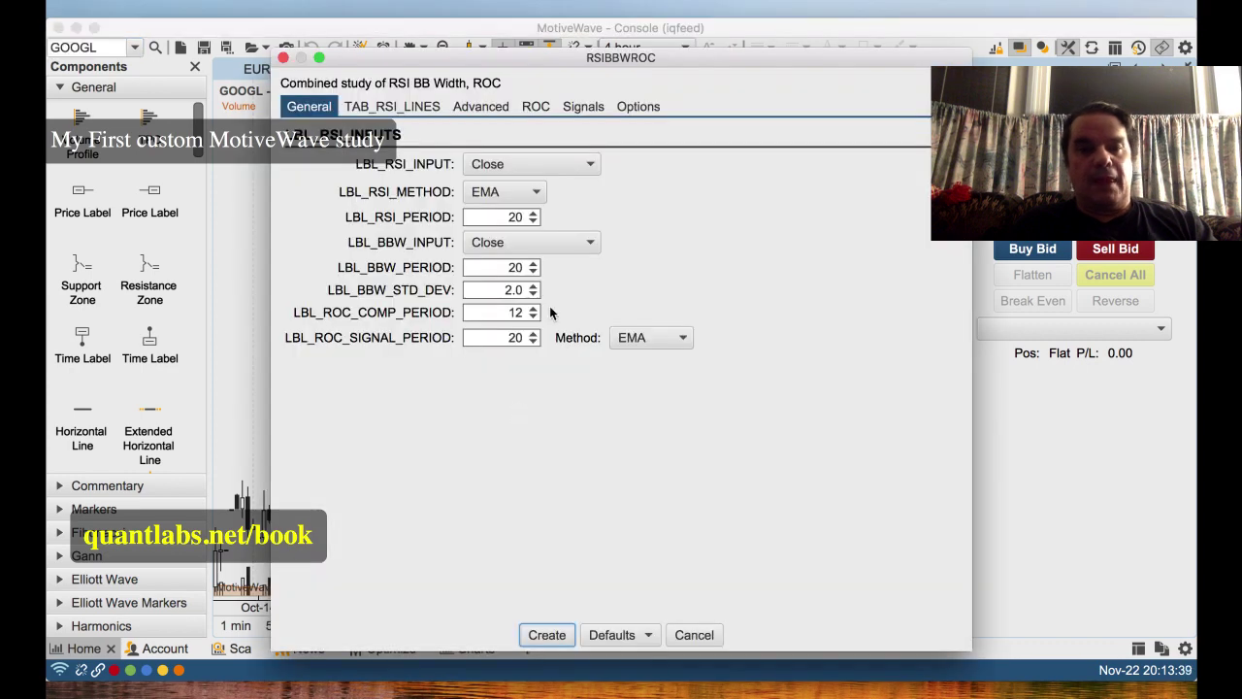
left_click(428, 114)
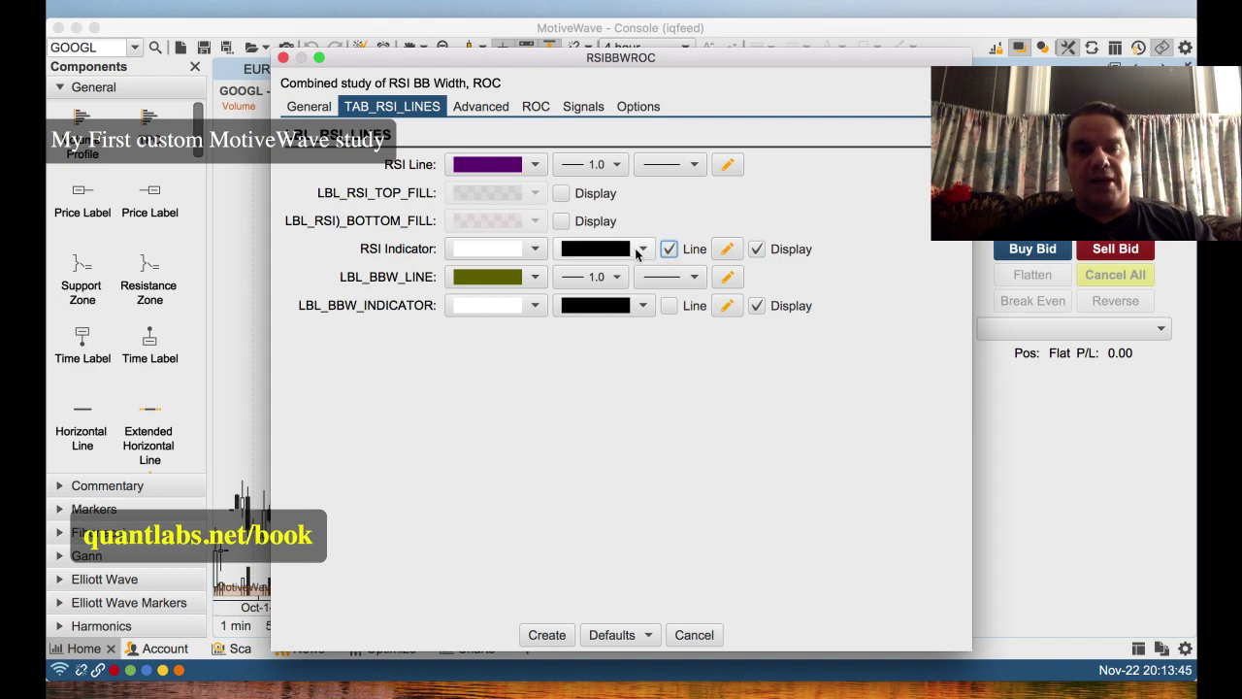
left_click(535, 165)
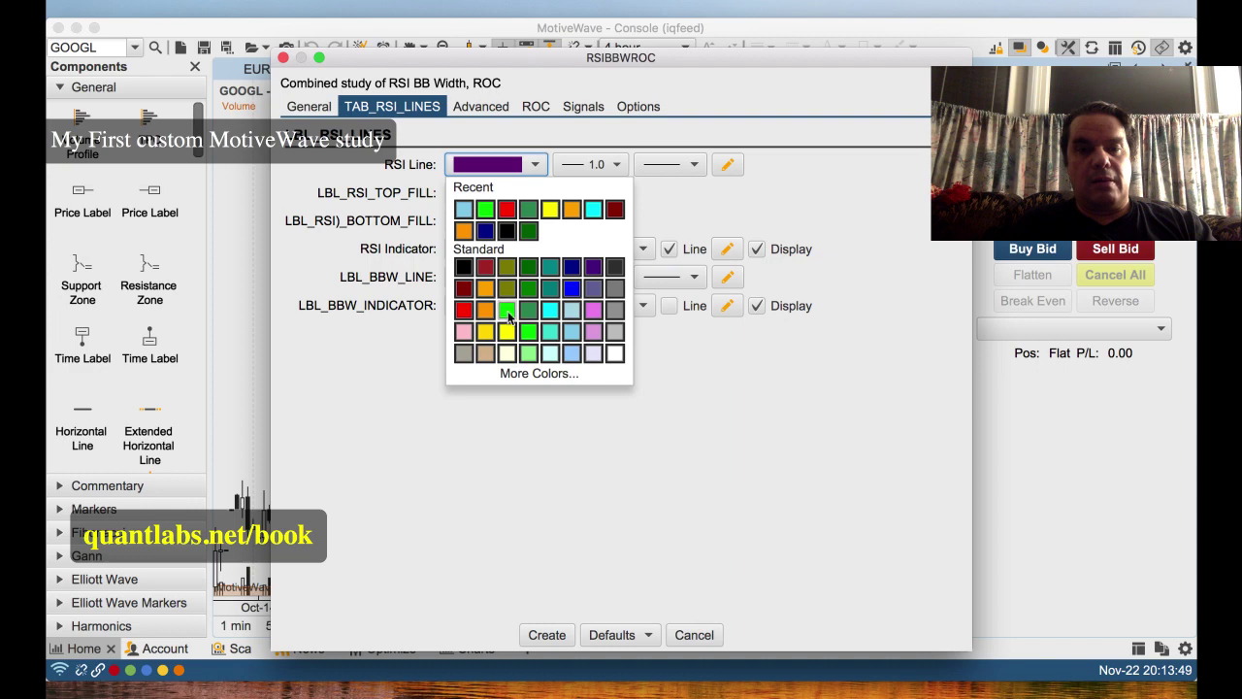
left_click(507, 210)
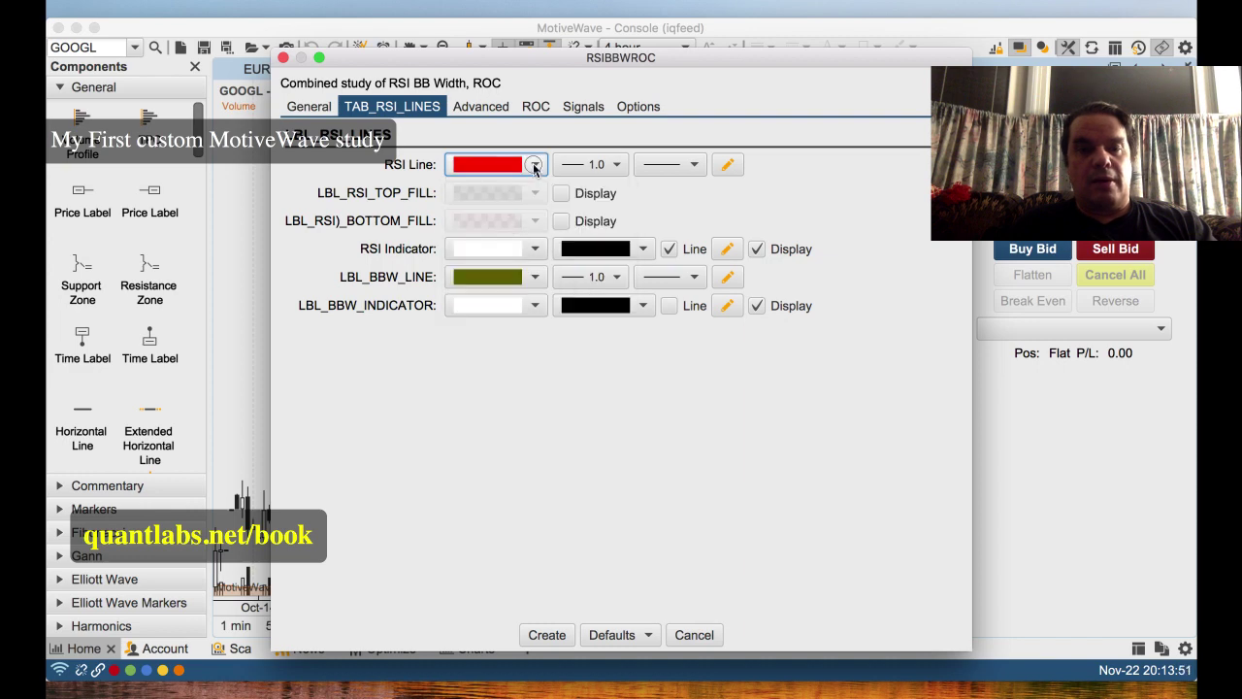
left_click(535, 165)
left_click(493, 215)
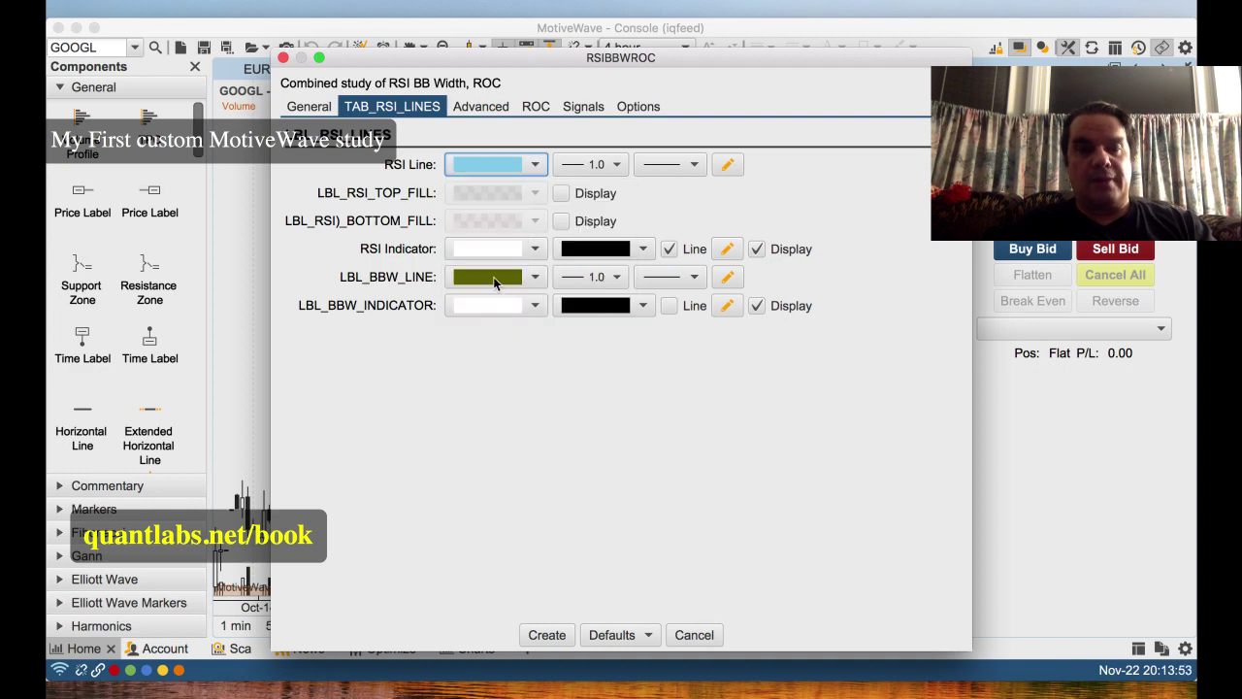
left_click(534, 278)
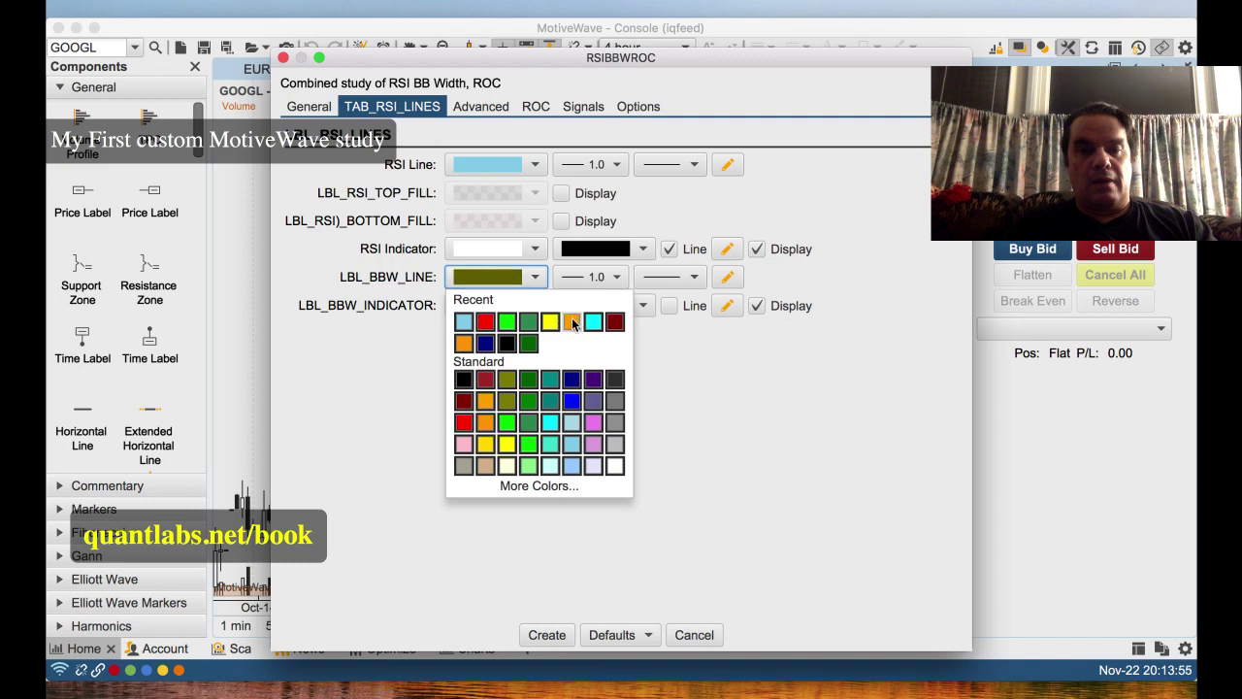
left_click(571, 323)
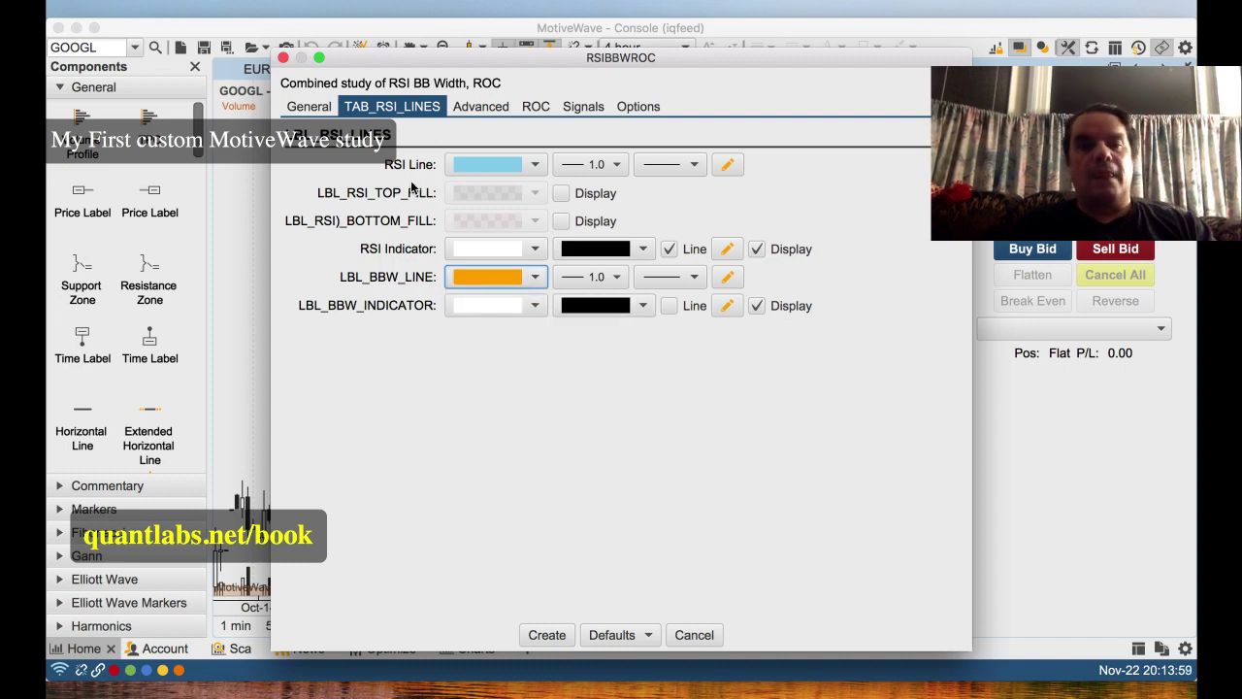
Step: Make the ROC line green dashed and the ROC signal line red dashed
left_click(480, 107)
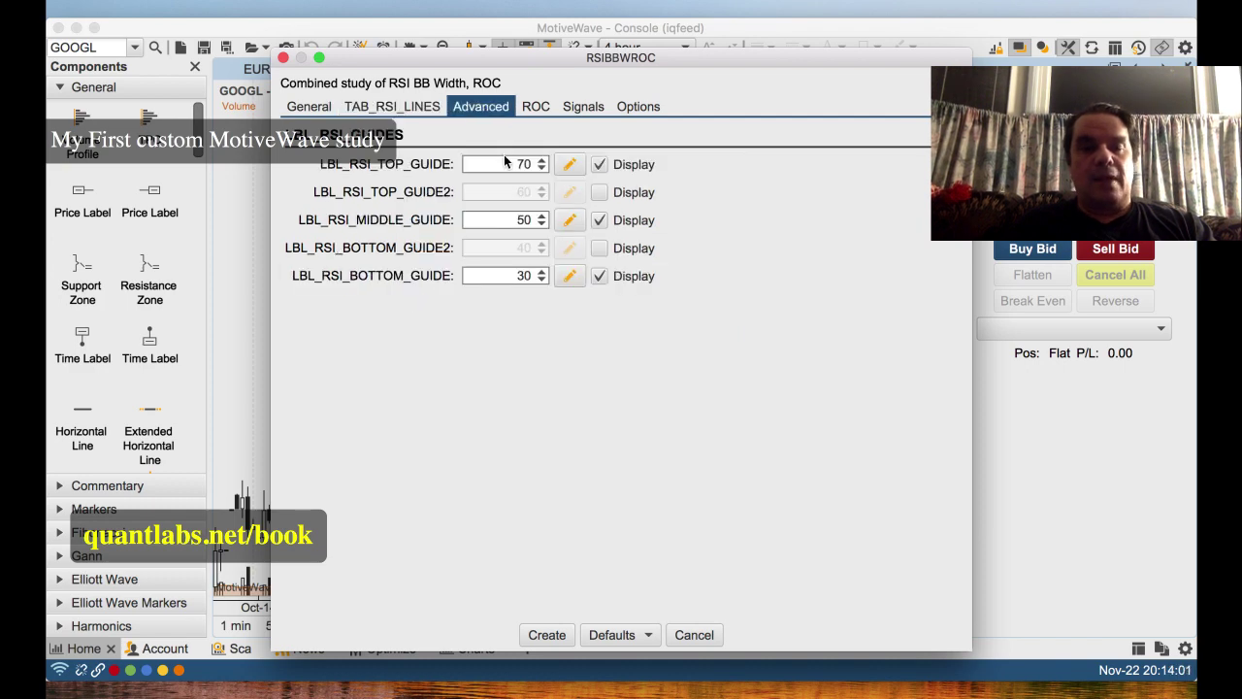
left_click(536, 107)
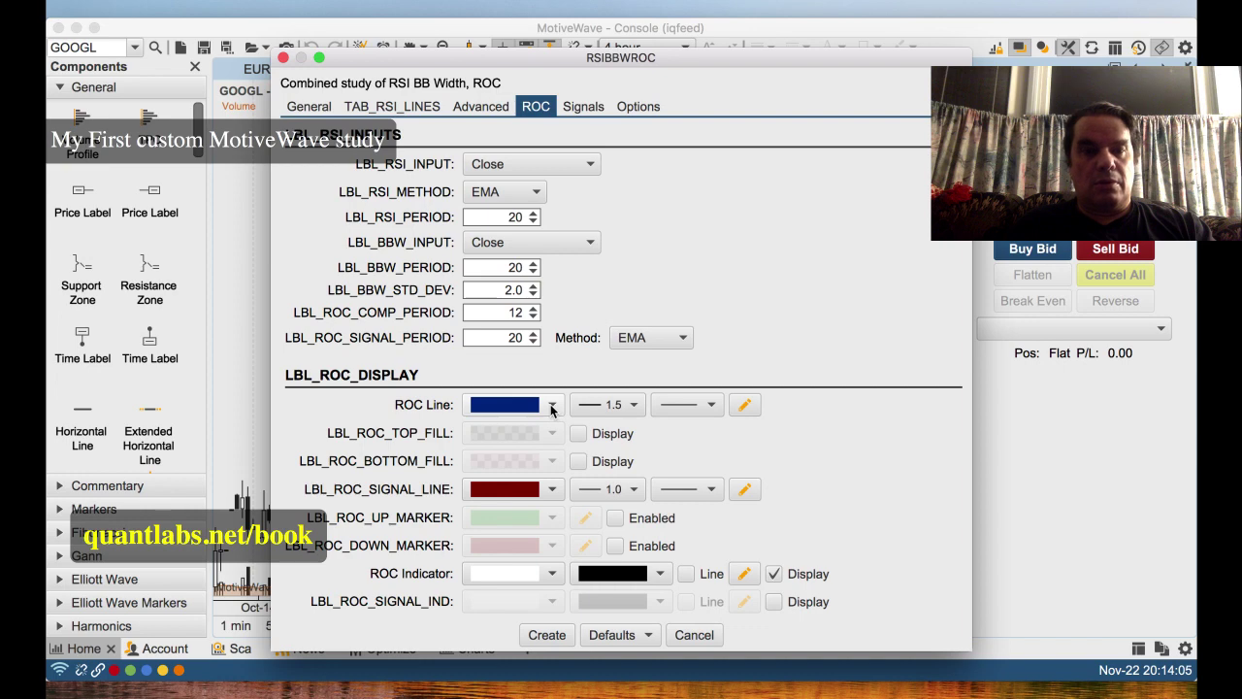
left_click(551, 406)
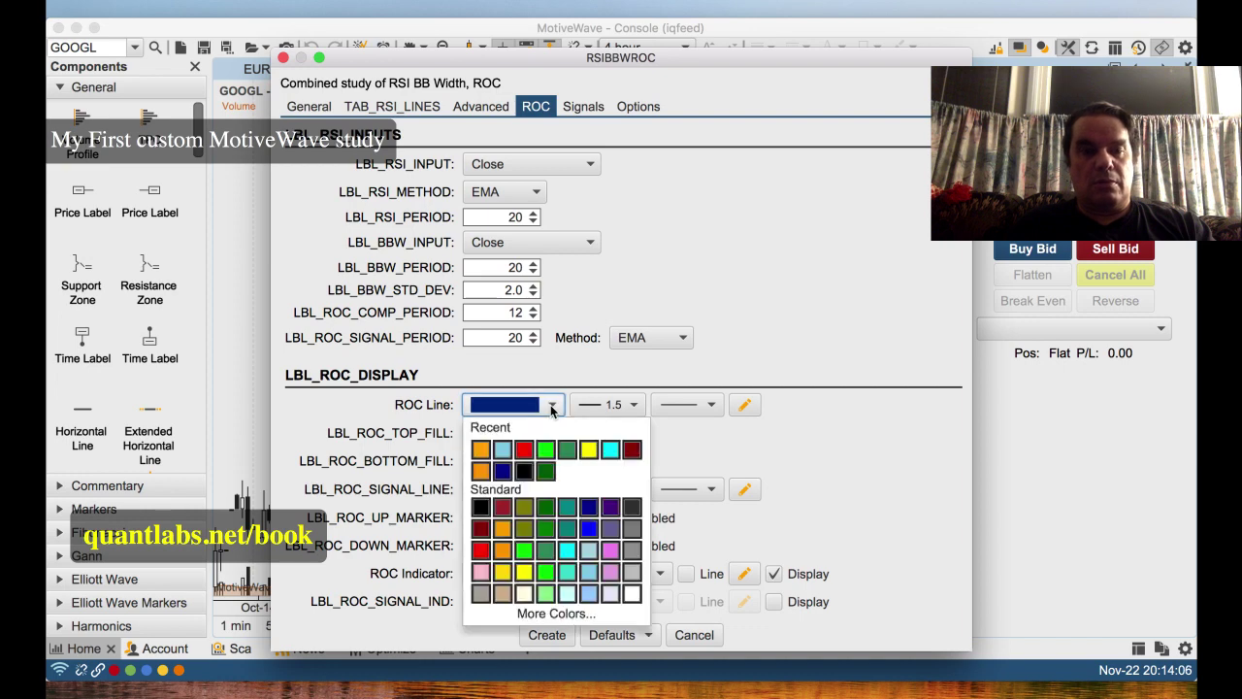
left_click(546, 576)
left_click(551, 489)
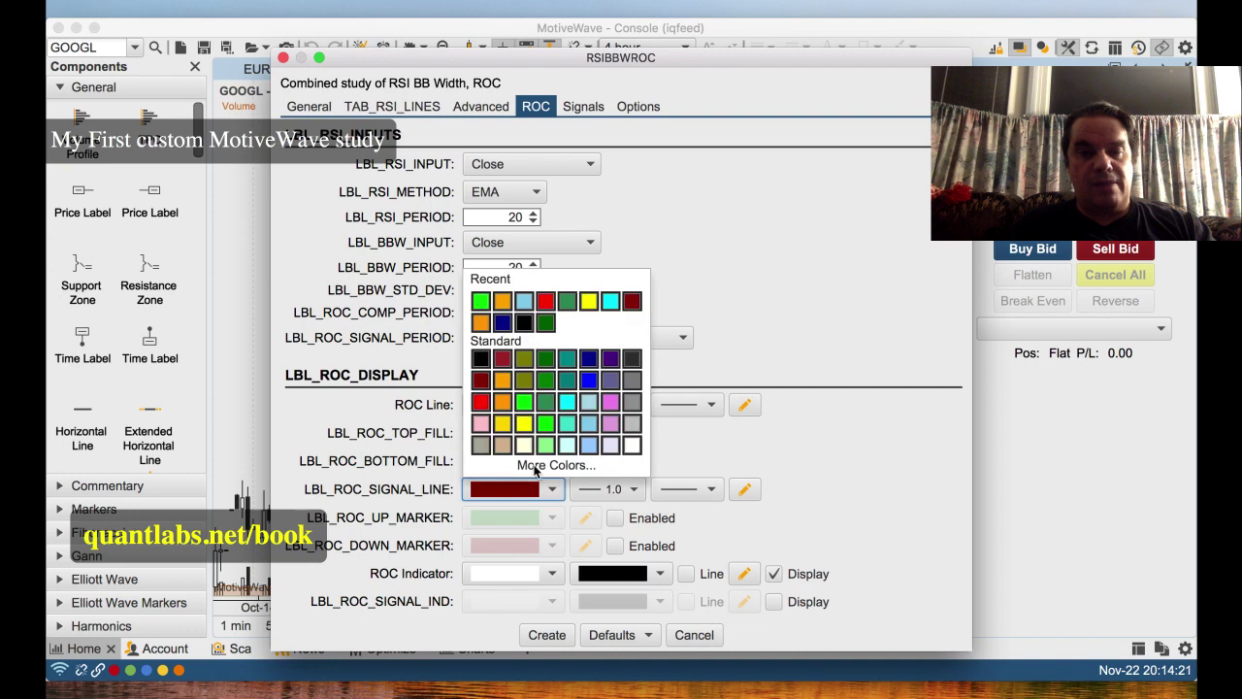
left_click(481, 401)
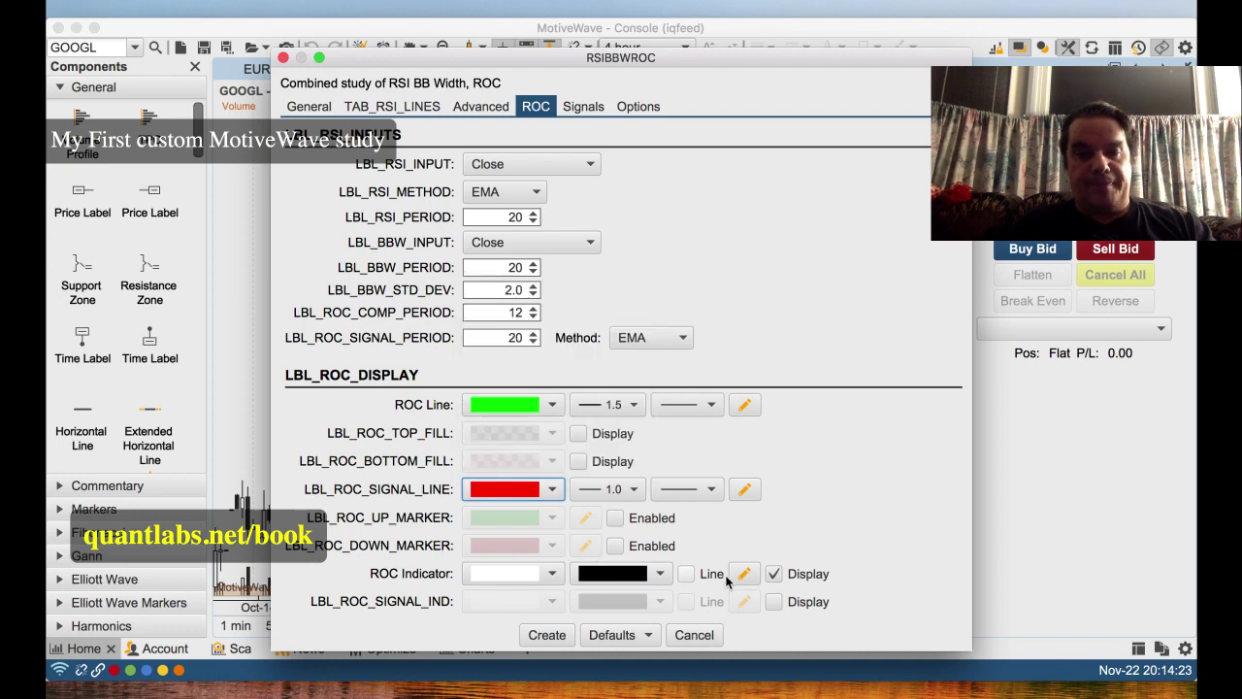
left_click(705, 405)
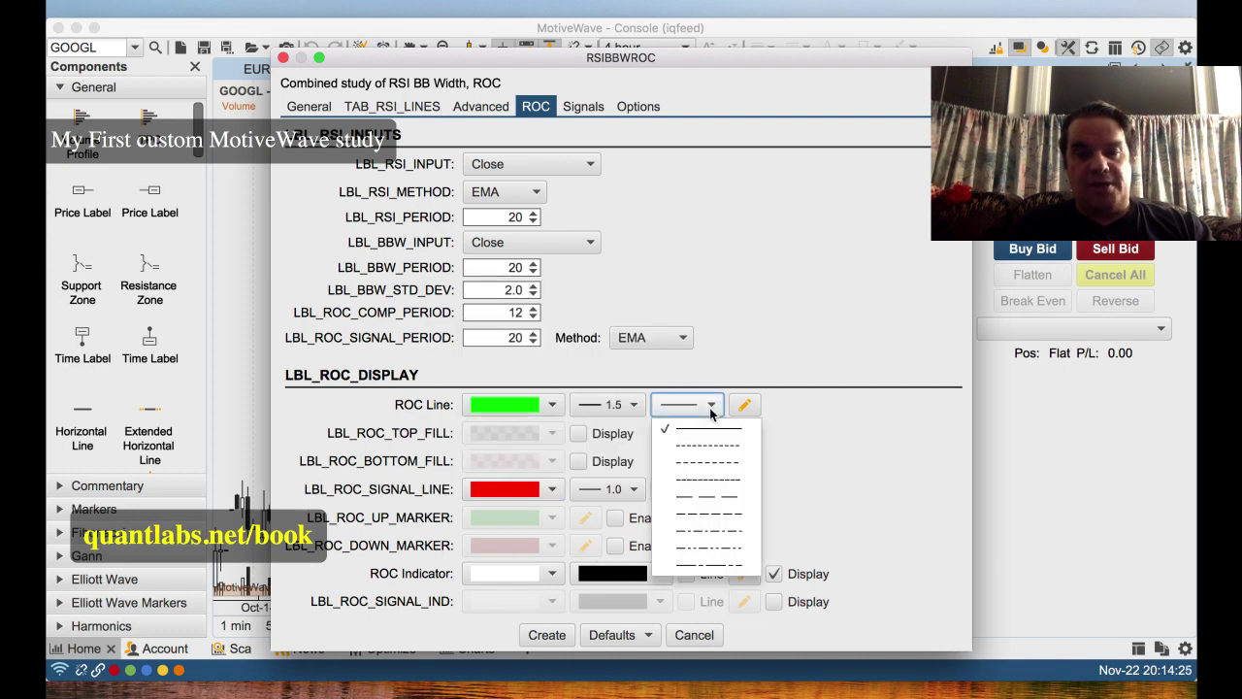
left_click(701, 463)
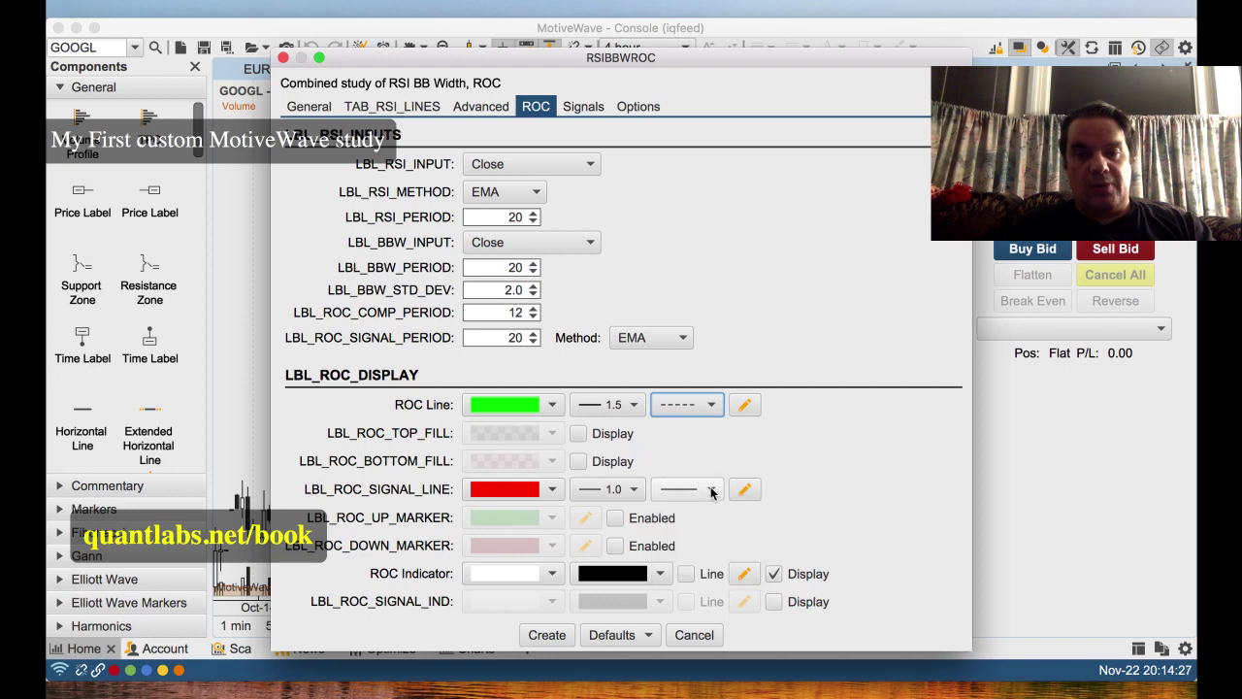
left_click(711, 491)
left_click(705, 546)
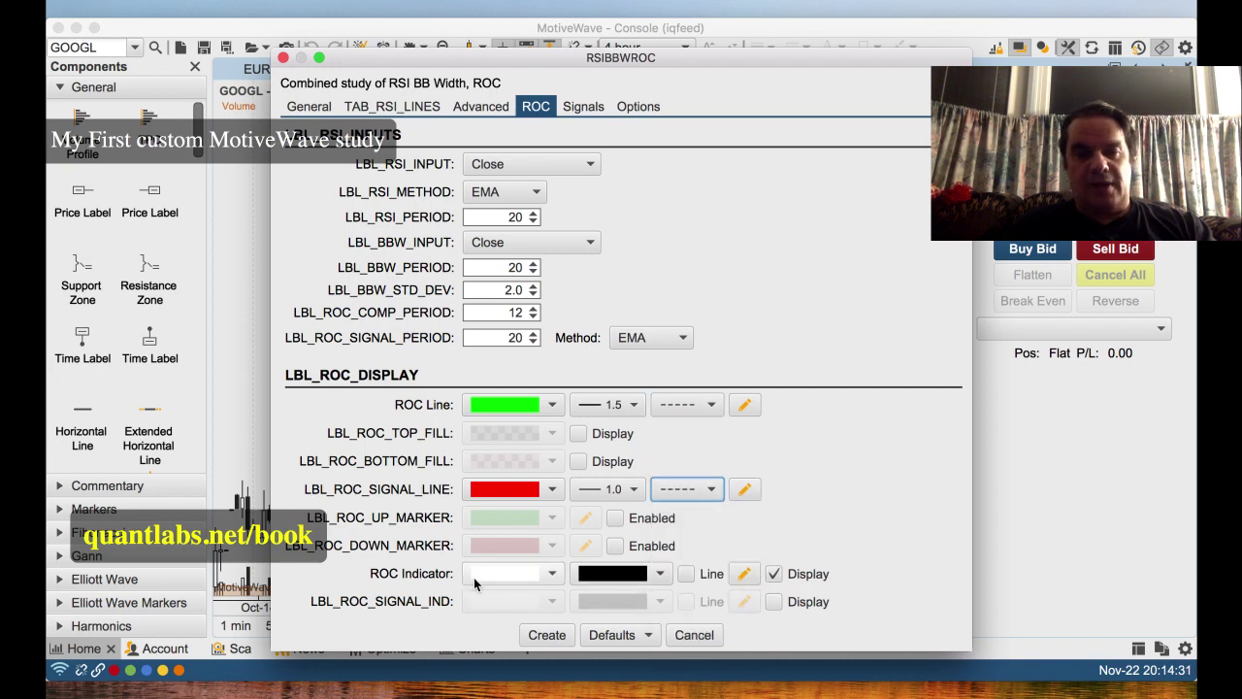
Step: Set the ROC indicator marker to tan, display the ROC signal indicator, and dismiss the iqconnect.exe error
left_click(660, 574)
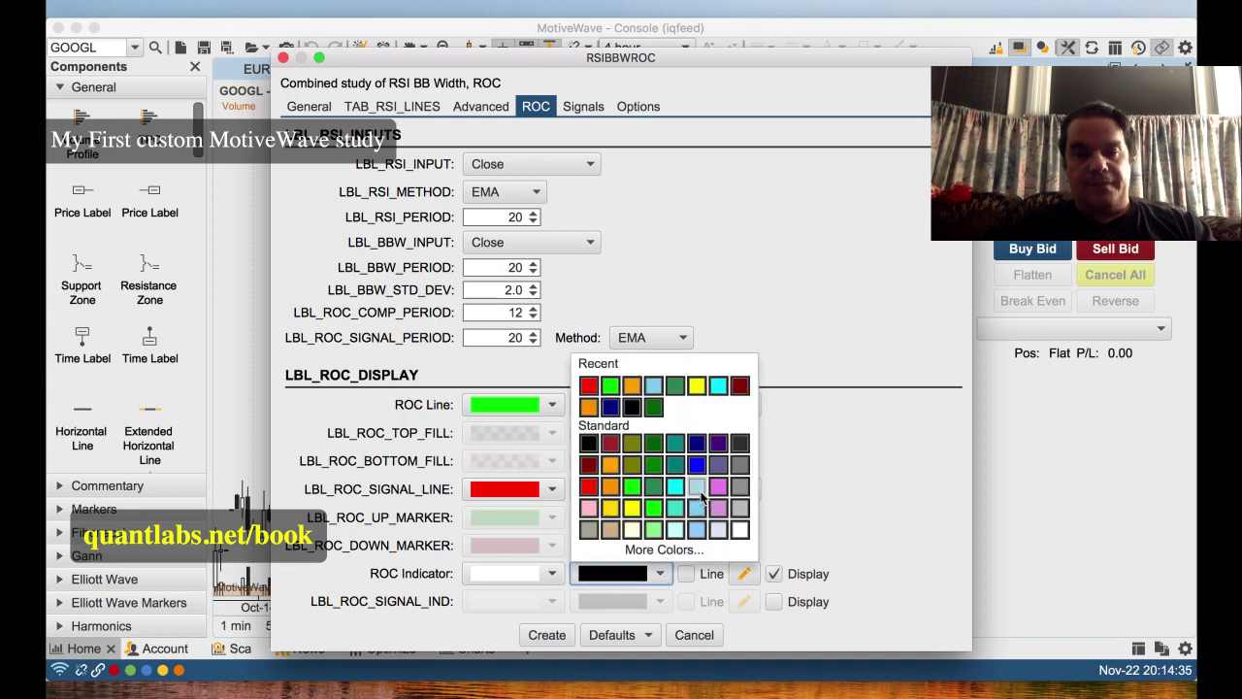
left_click(610, 529)
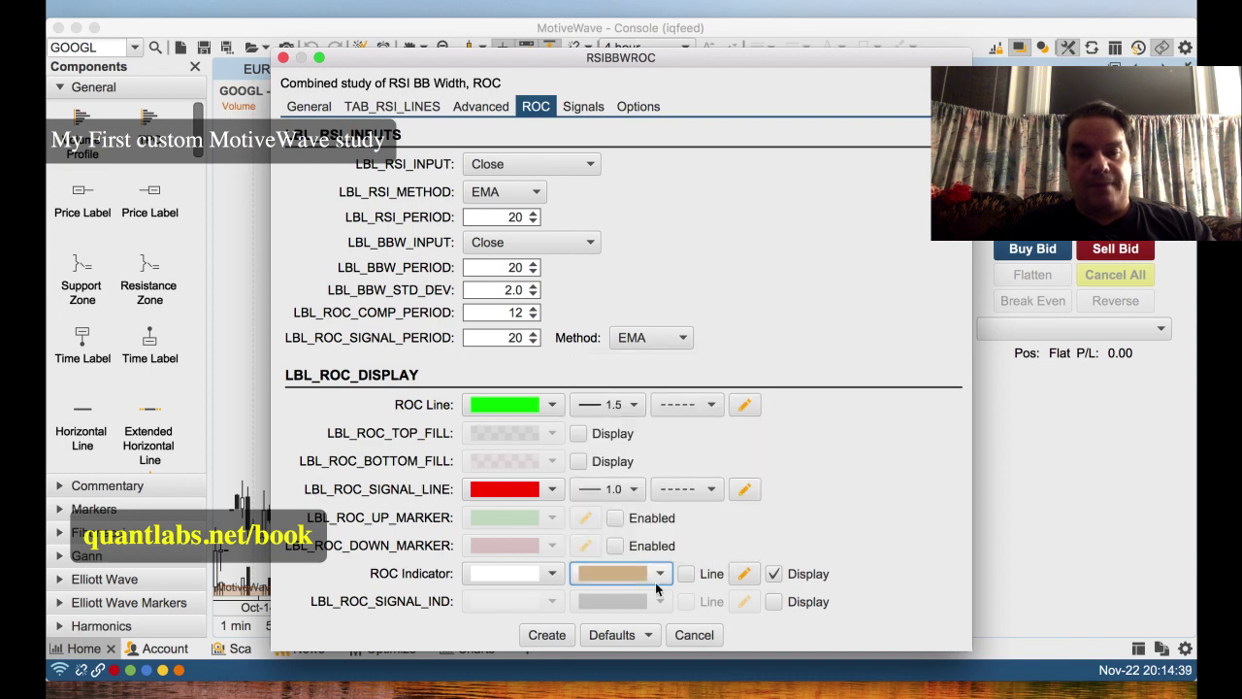
left_click(773, 603)
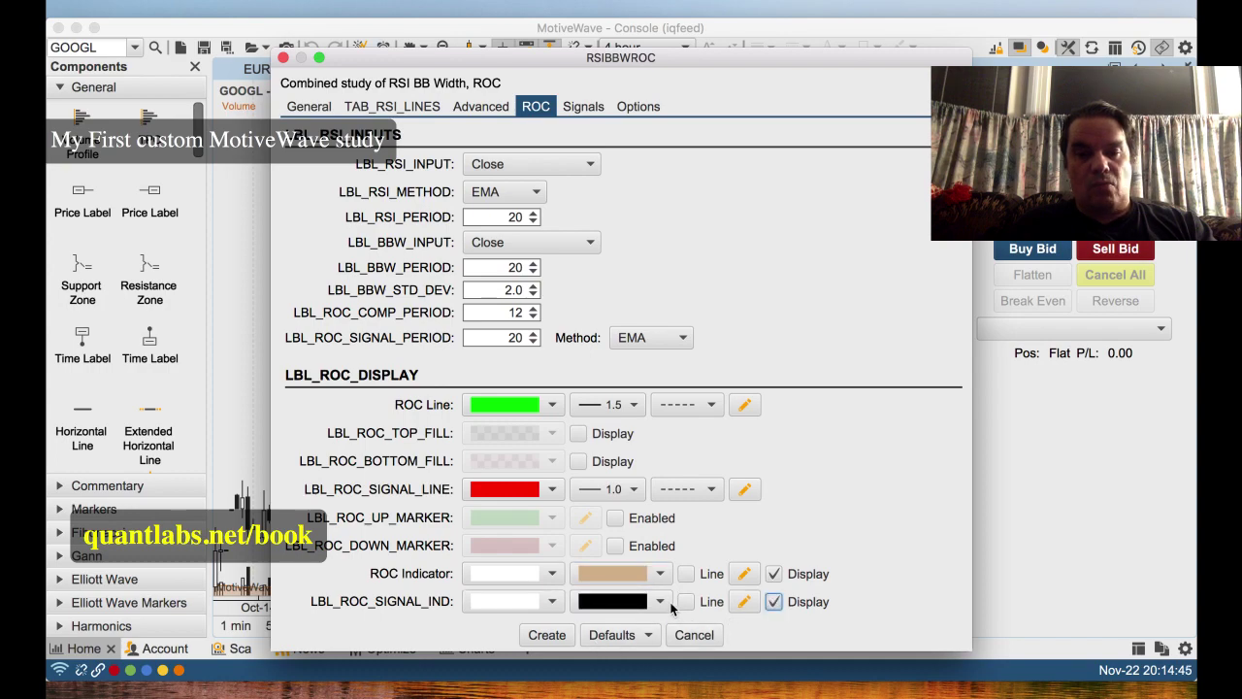
left_click(660, 602)
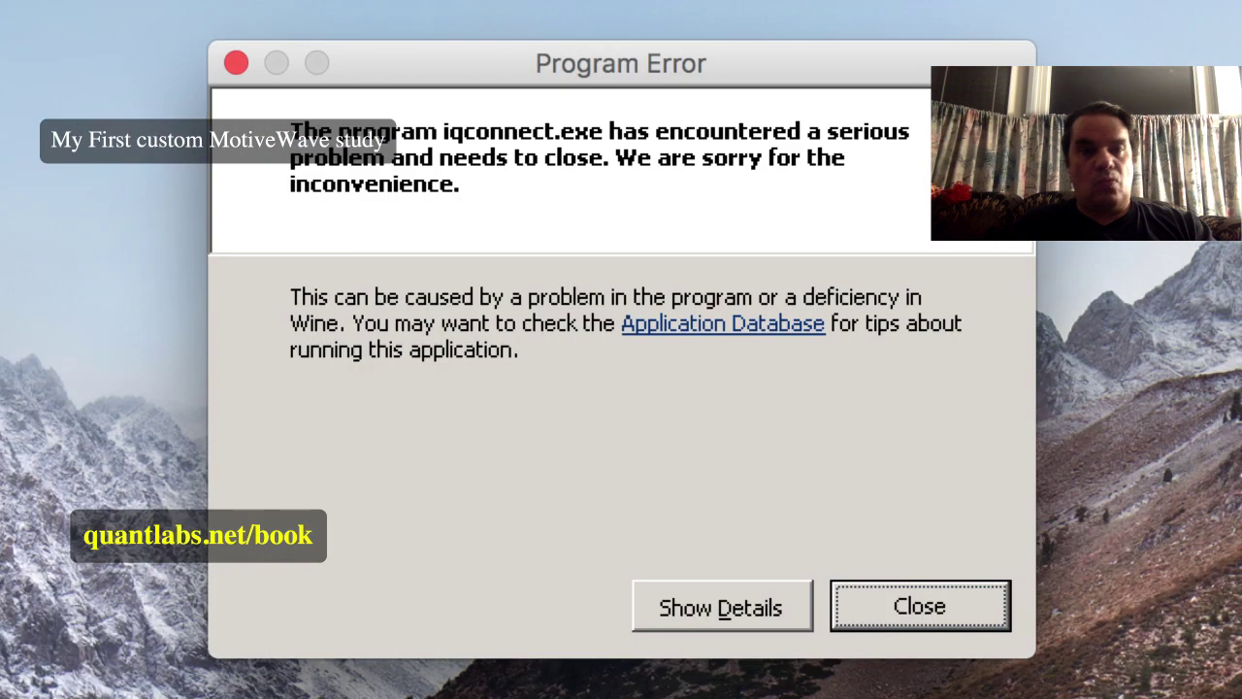
left_click(951, 603)
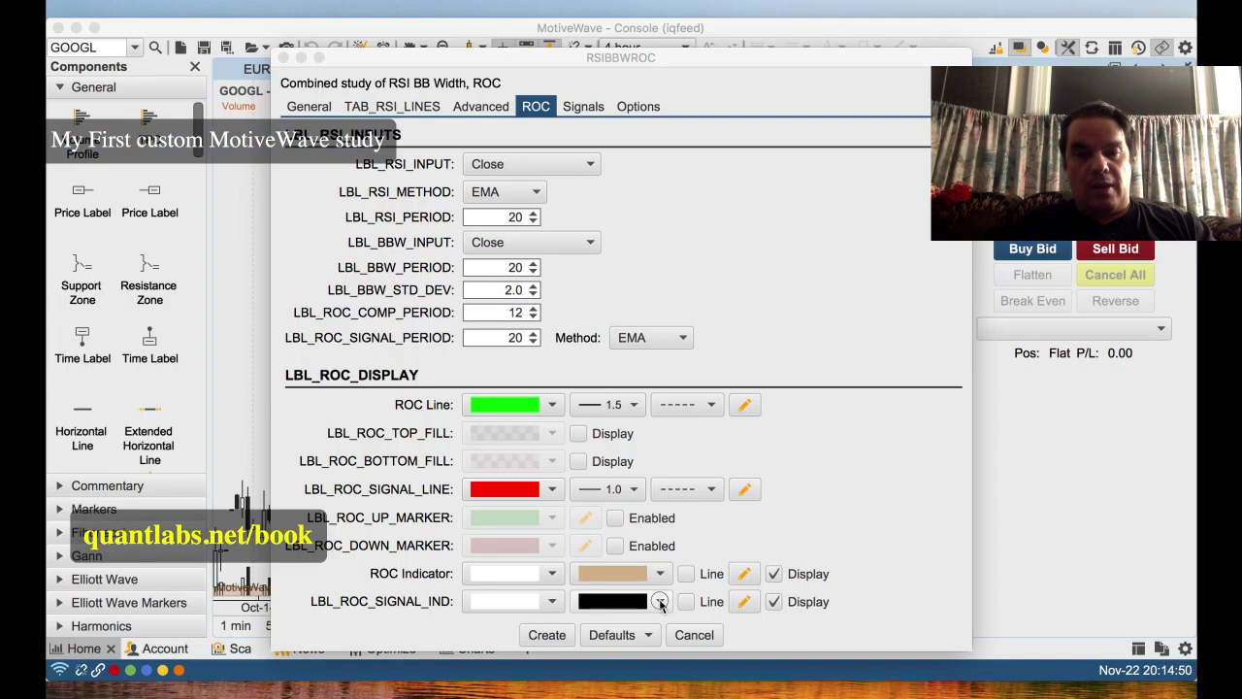
left_click(660, 602)
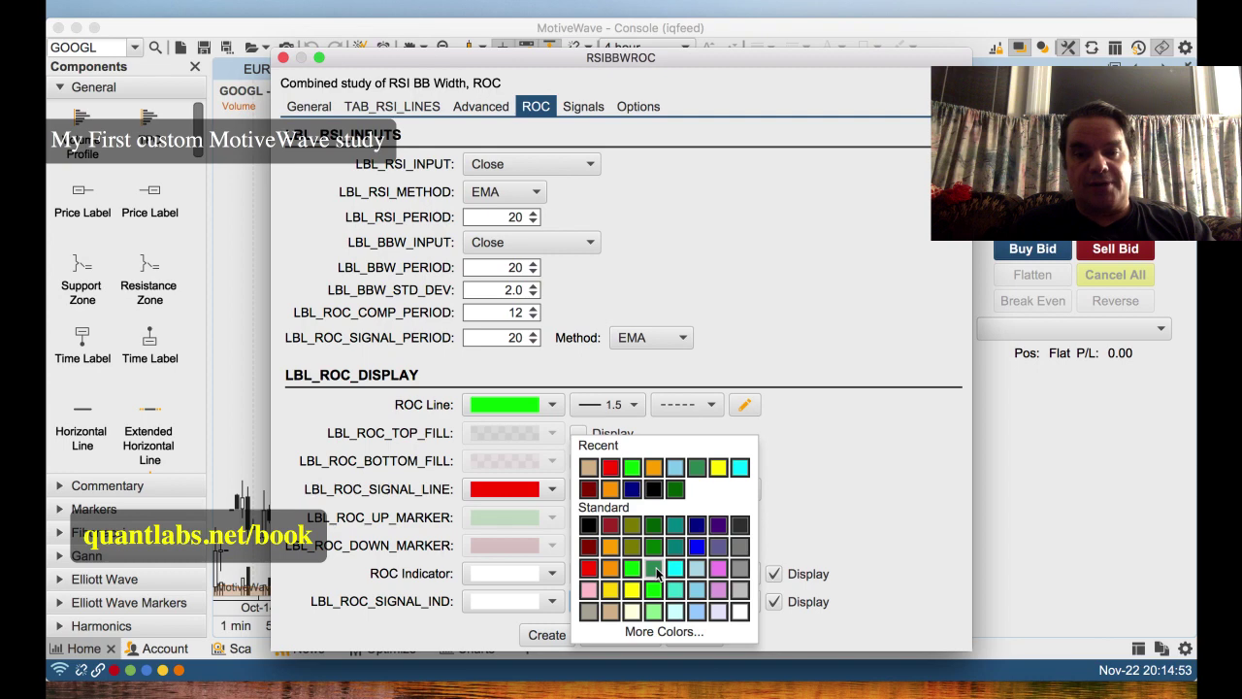
Step: Try yellow for the ROC signal indicator, review the other settings tabs, then set it to black
left_click(623, 602)
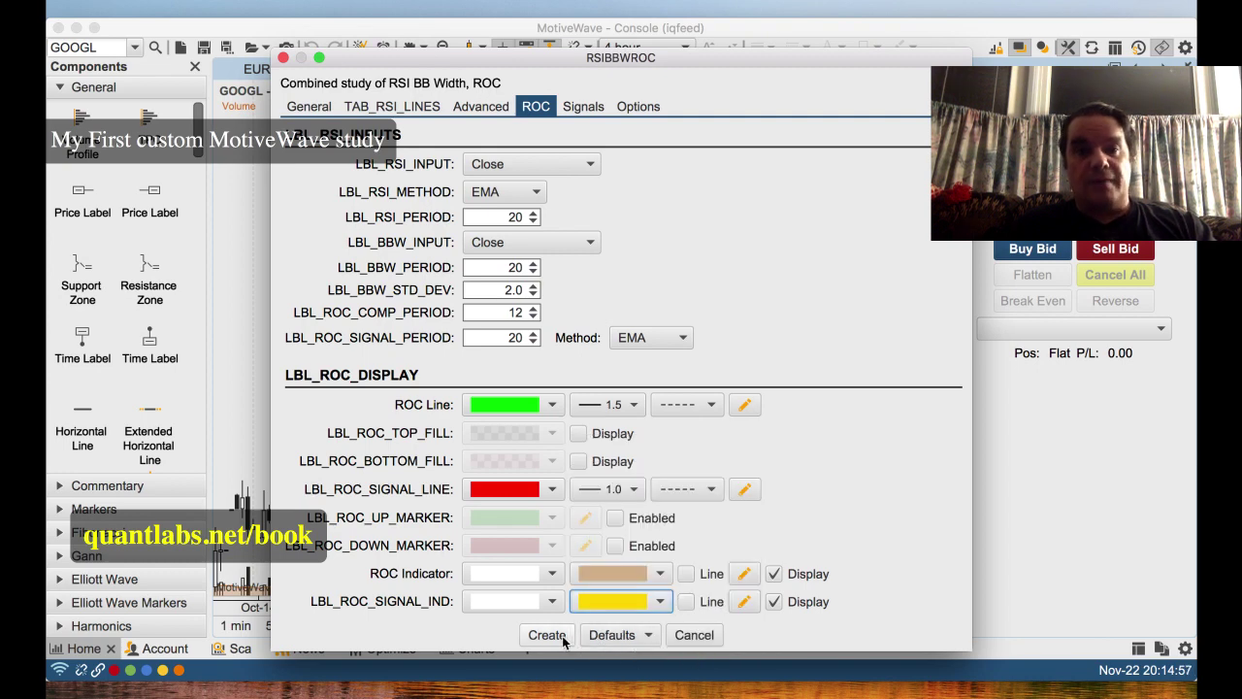
left_click(585, 108)
left_click(638, 107)
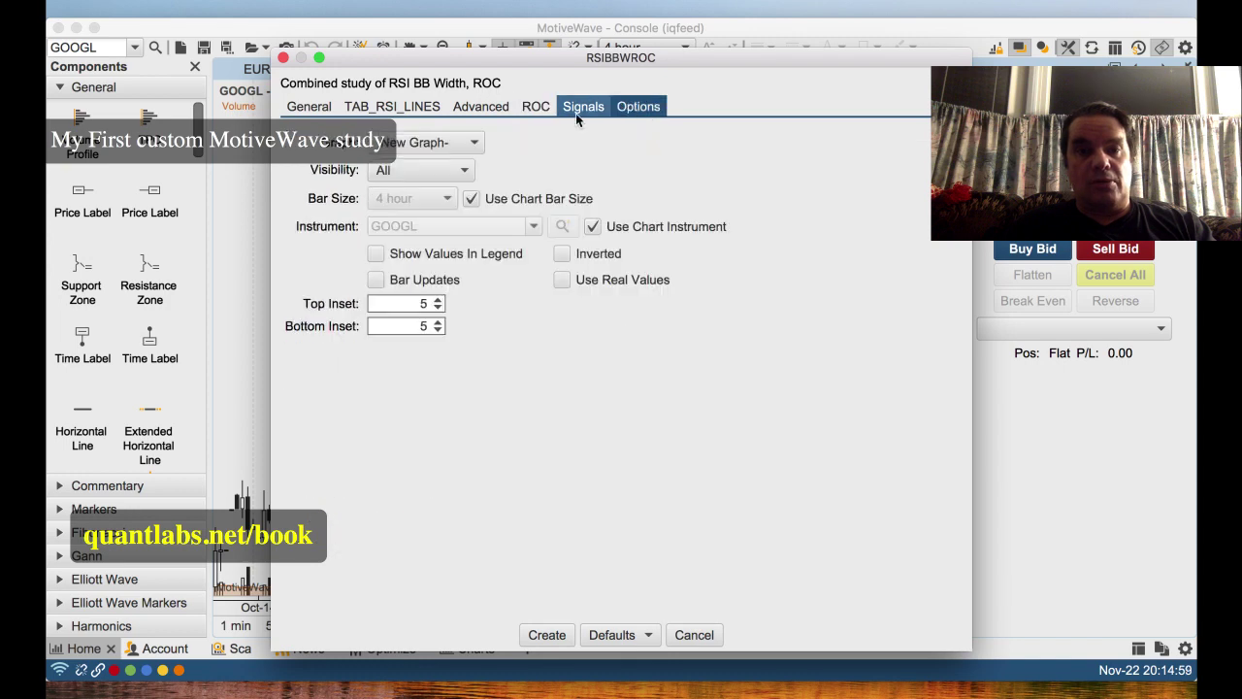
left_click(535, 106)
left_click(488, 110)
left_click(427, 107)
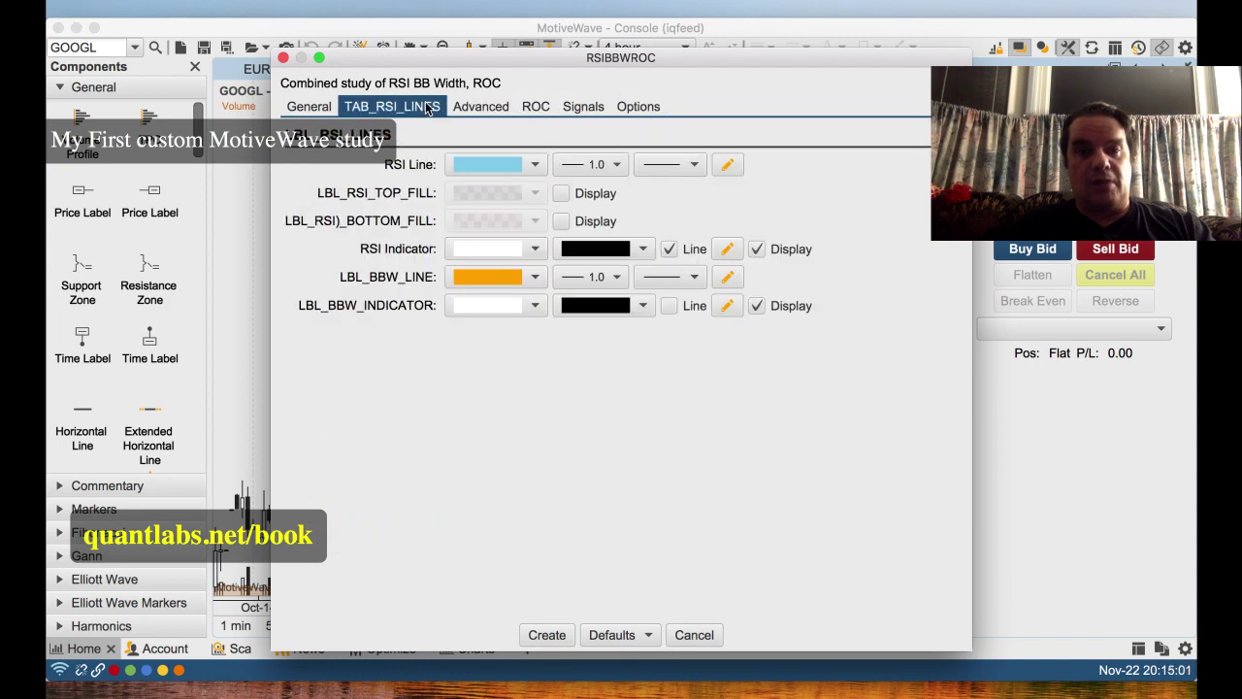
left_click(575, 109)
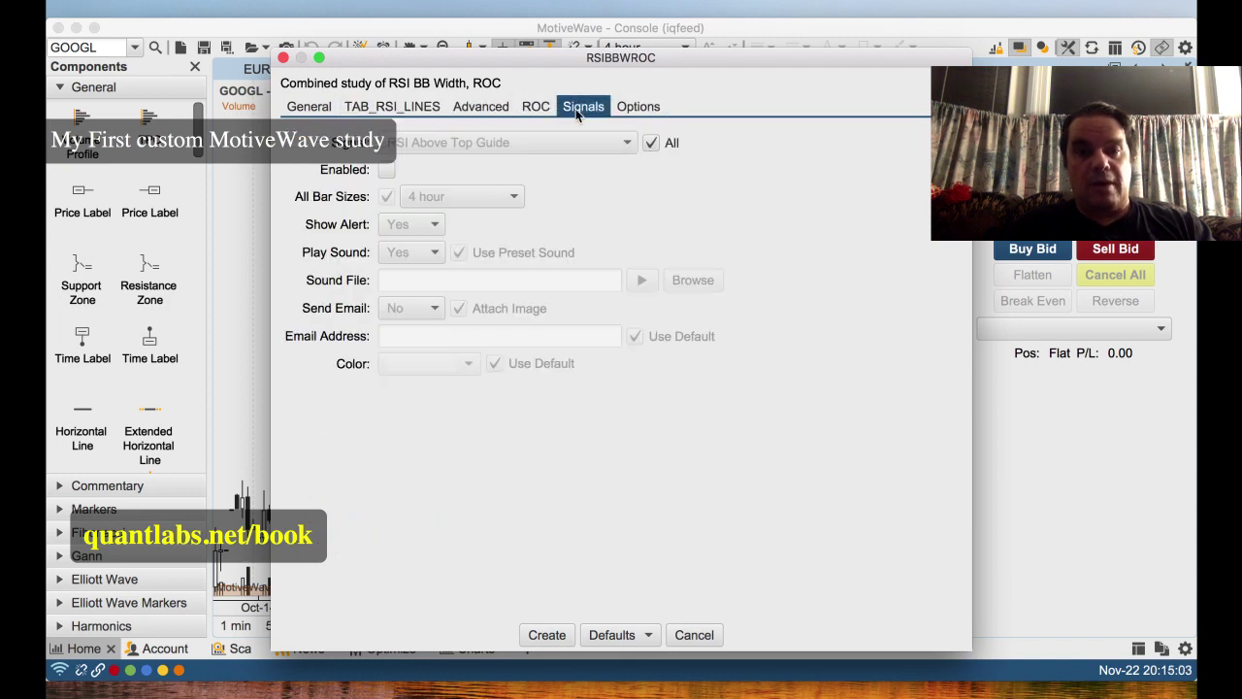
left_click(535, 108)
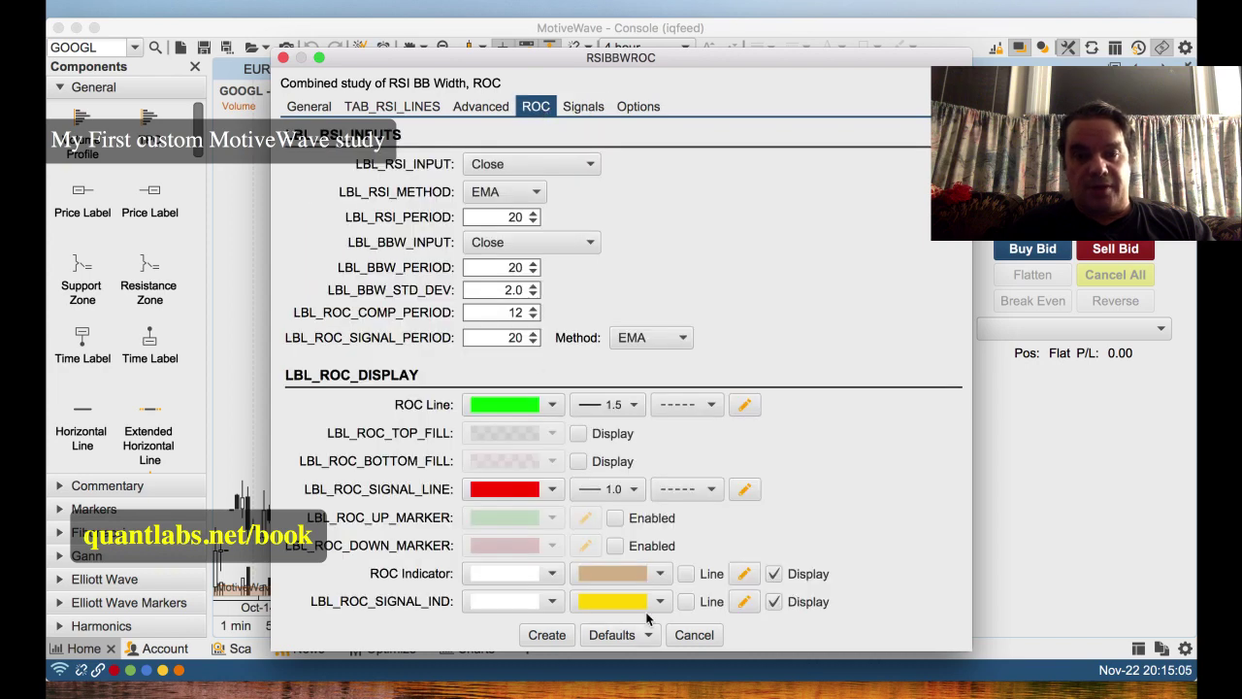
left_click(660, 602)
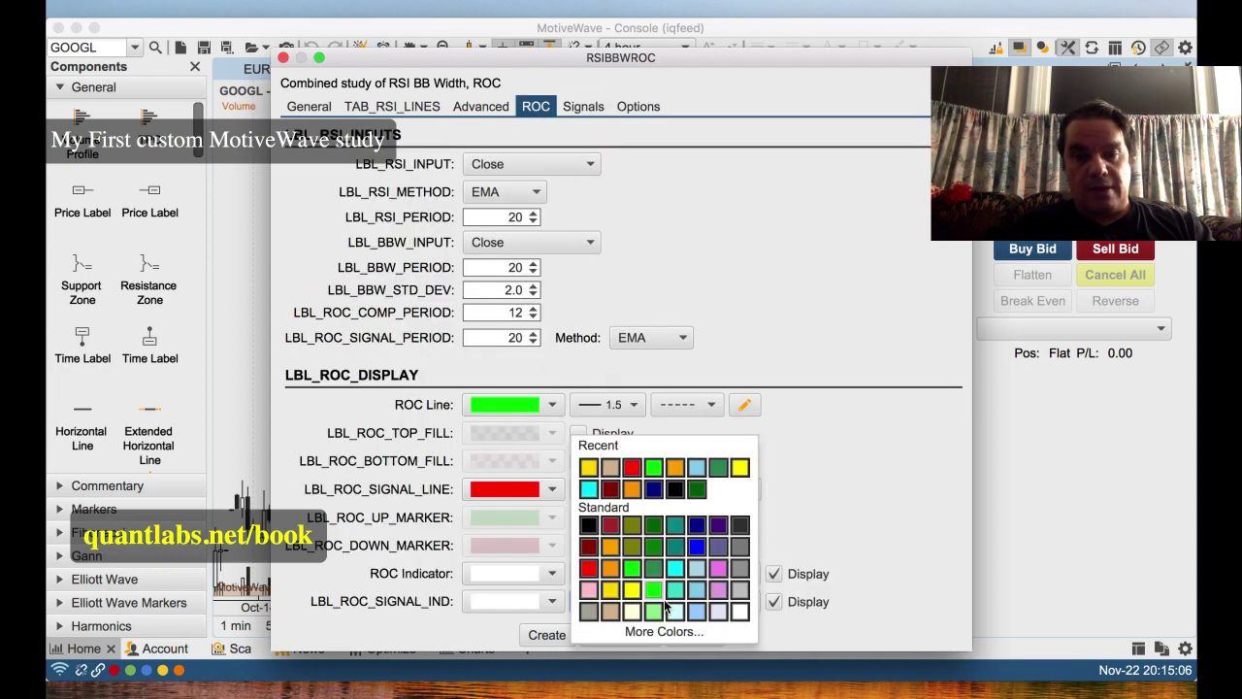
left_click(588, 526)
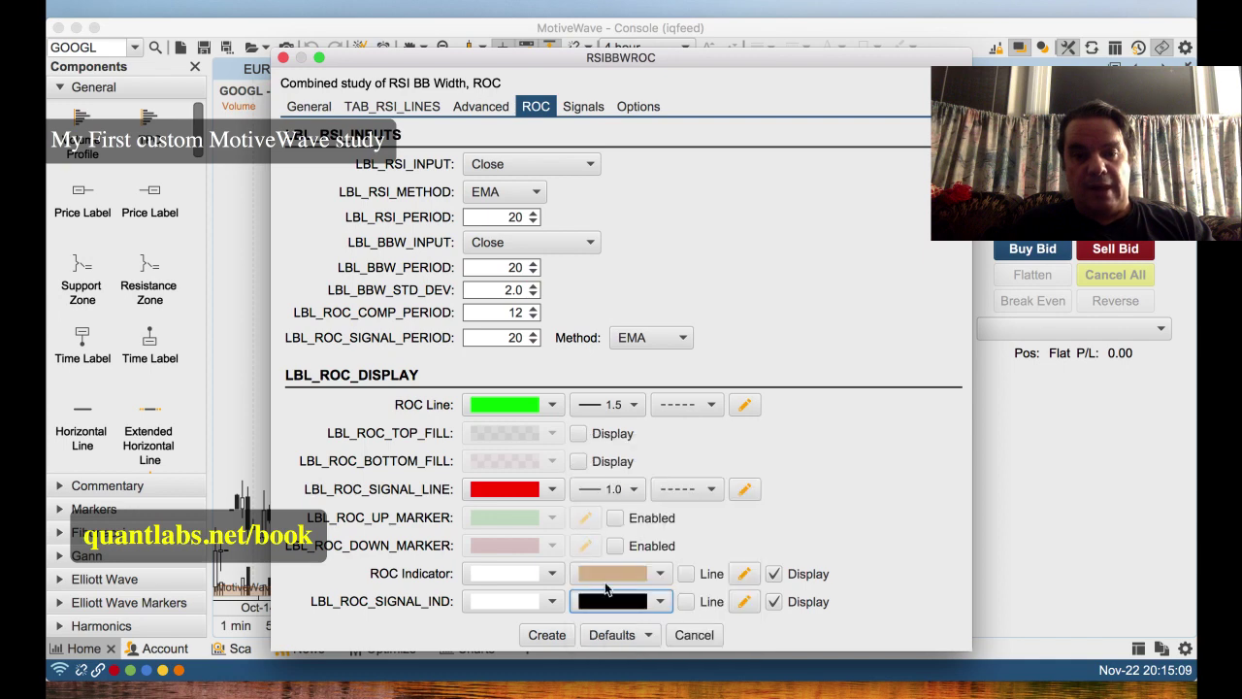
Step: Create the RSIBBWROC study on the GOOGL 4-hour chart and check it after toggling to AMZN and back
left_click(547, 634)
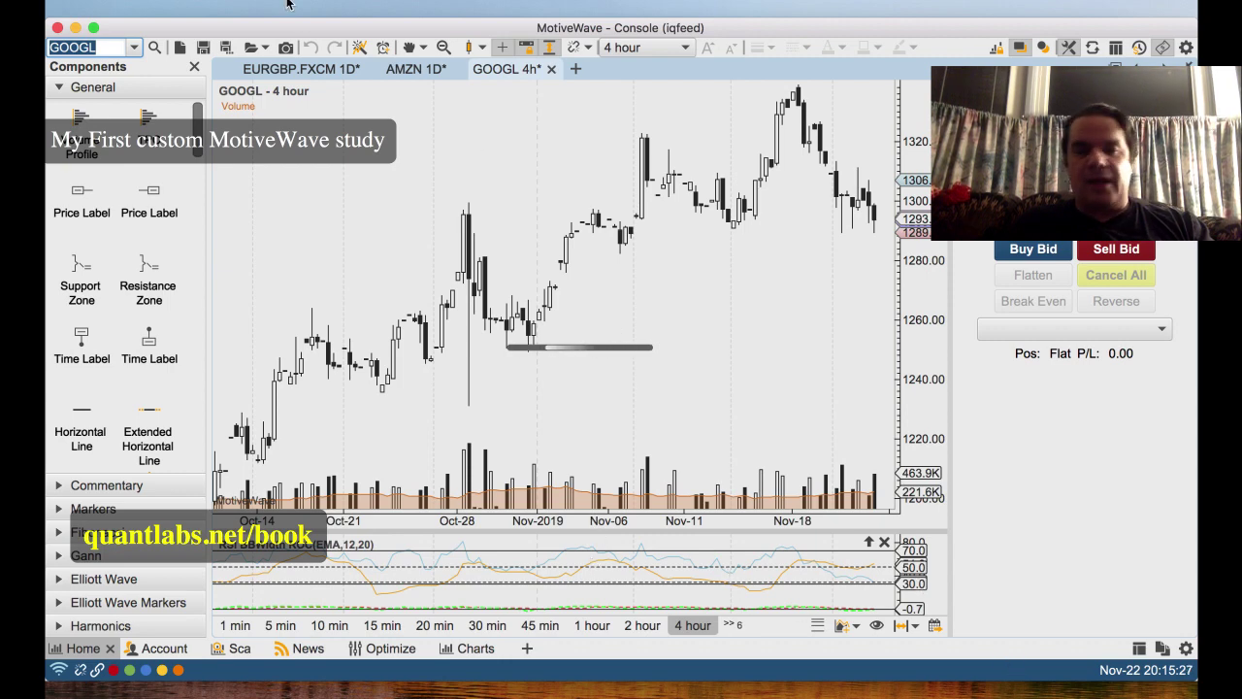
left_click(486, 10)
left_click(297, 239)
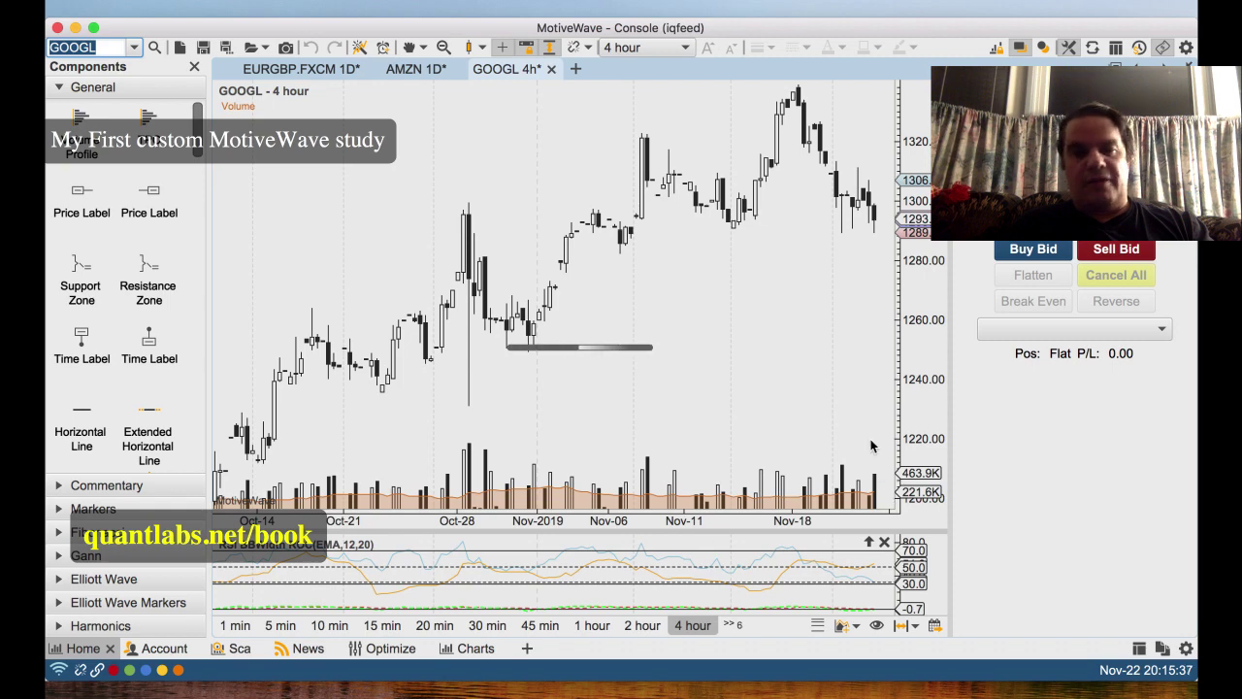
left_click(460, 74)
left_click(514, 68)
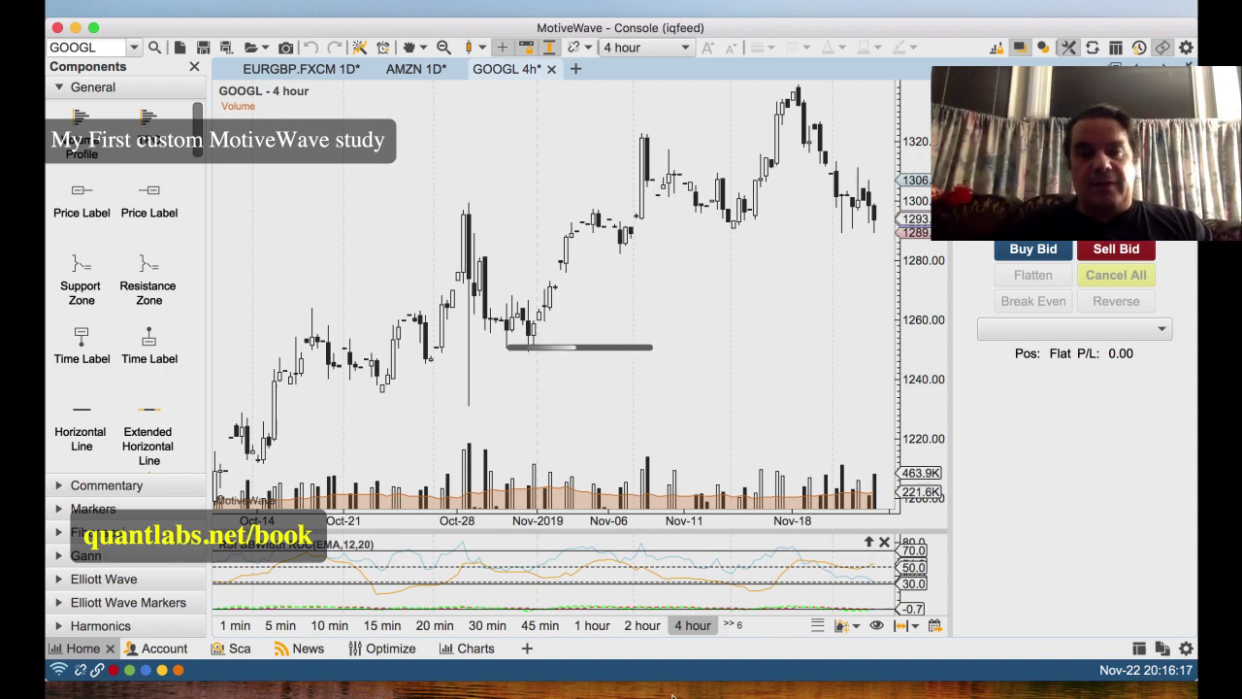
Step: Load quantlabs.net/book/ in a new Firefox tab and scroll down to its sign-up form
key("super+Tab")
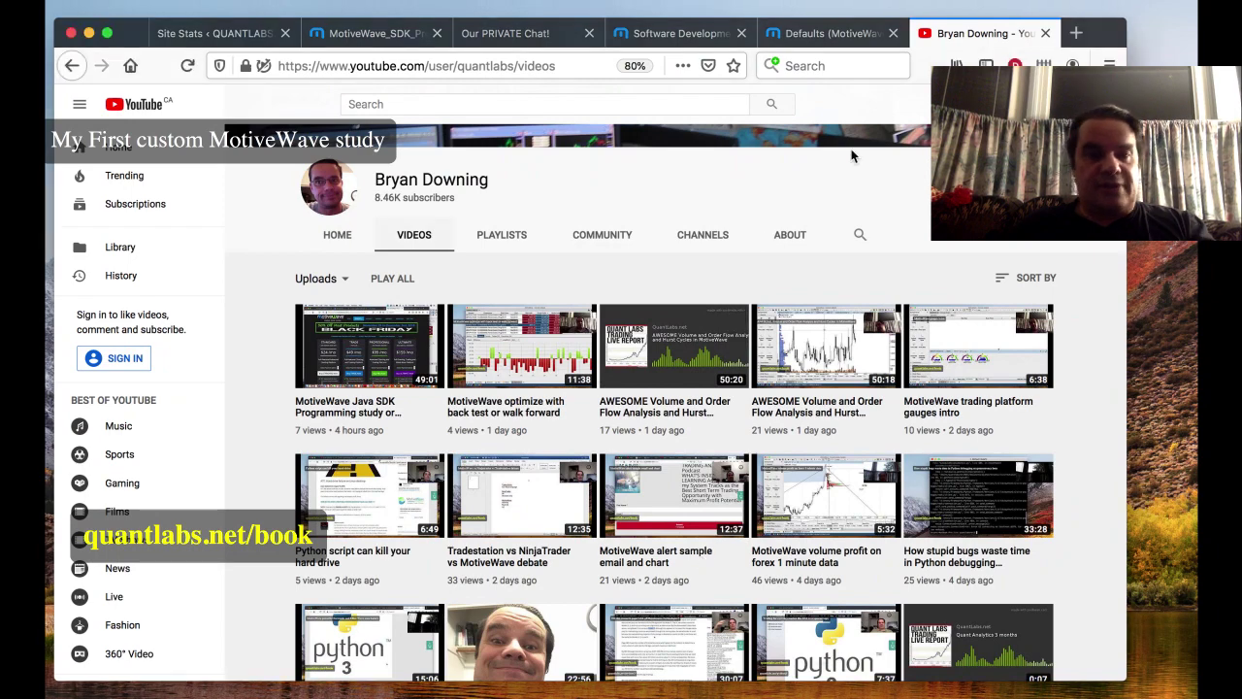
key("super+t")
type("q")
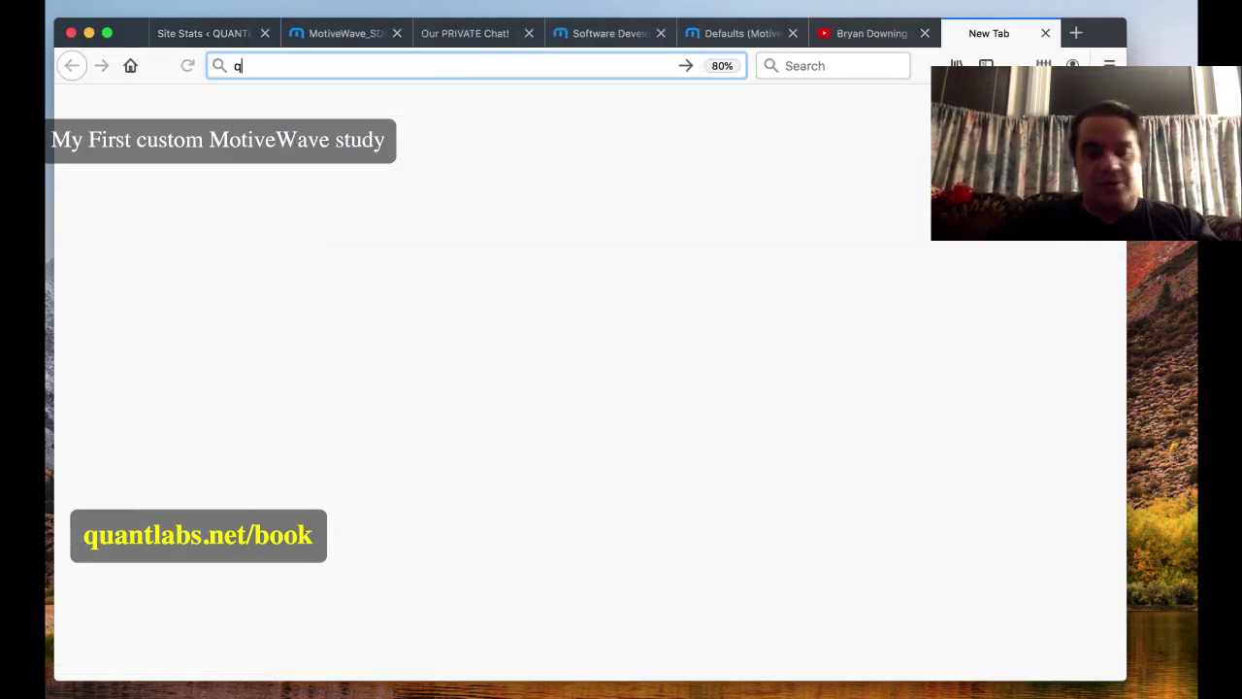
type("uantlabs.net/bl")
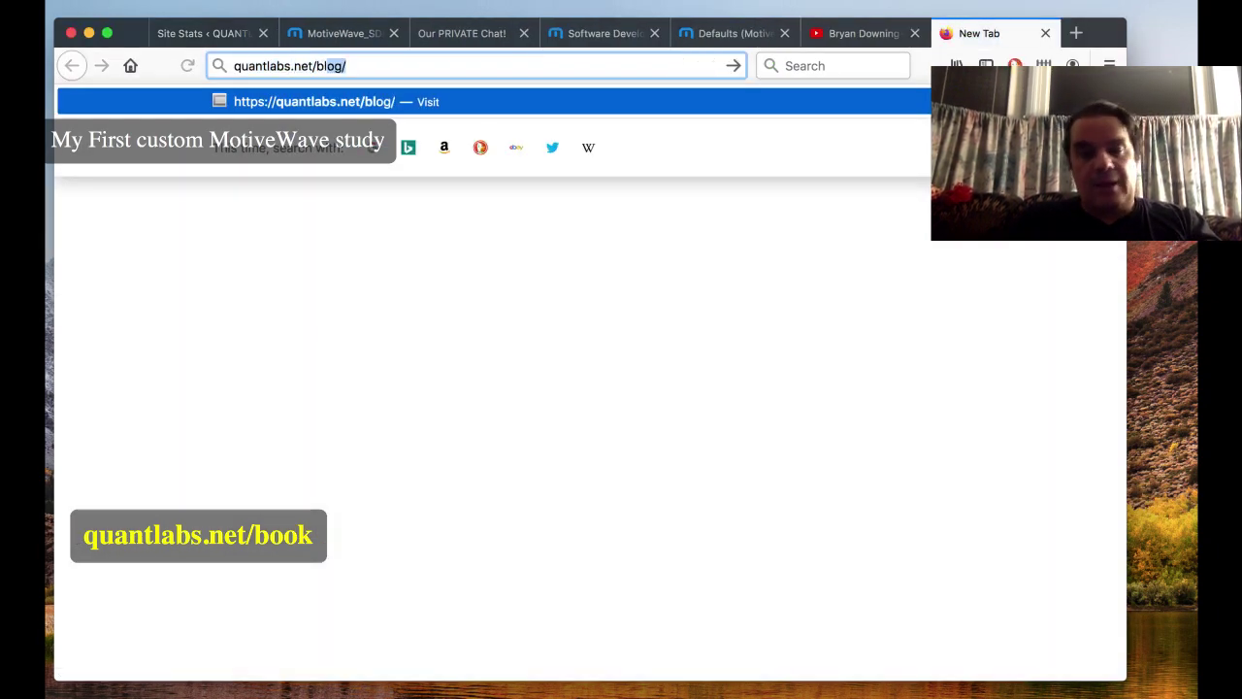
key("BackSpace")
key("BackSpace")
type("ook/")
key("Return")
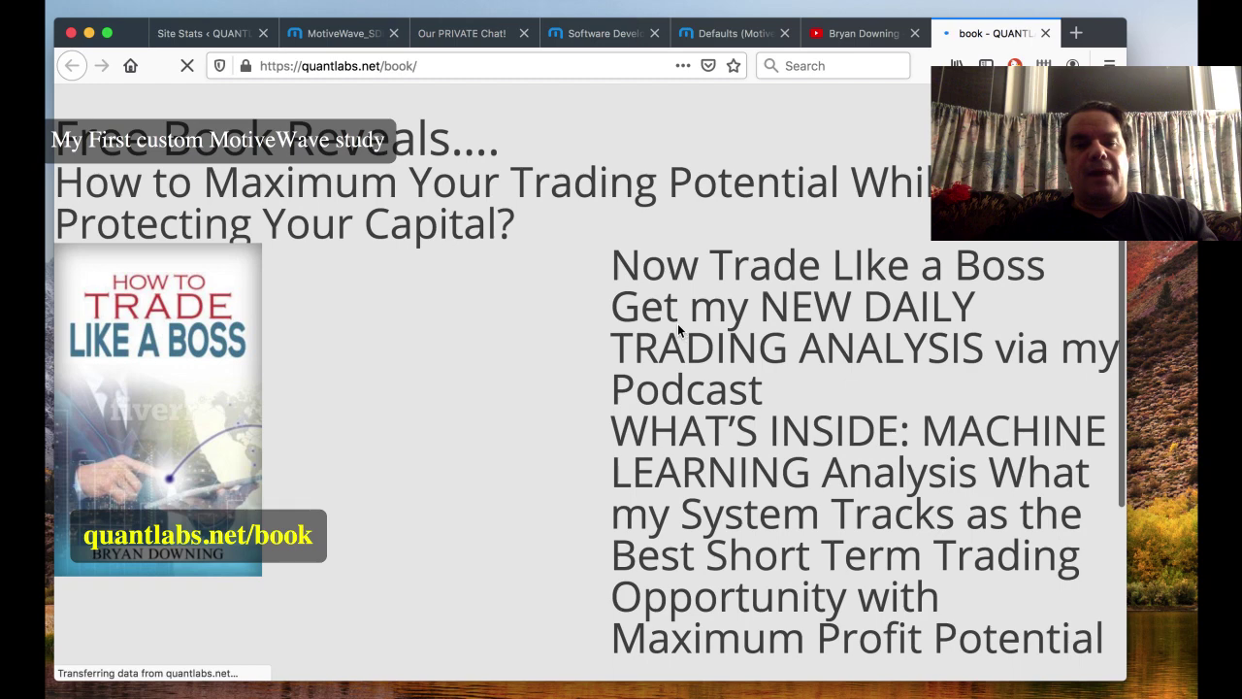
scroll(669, 323, "down", 3)
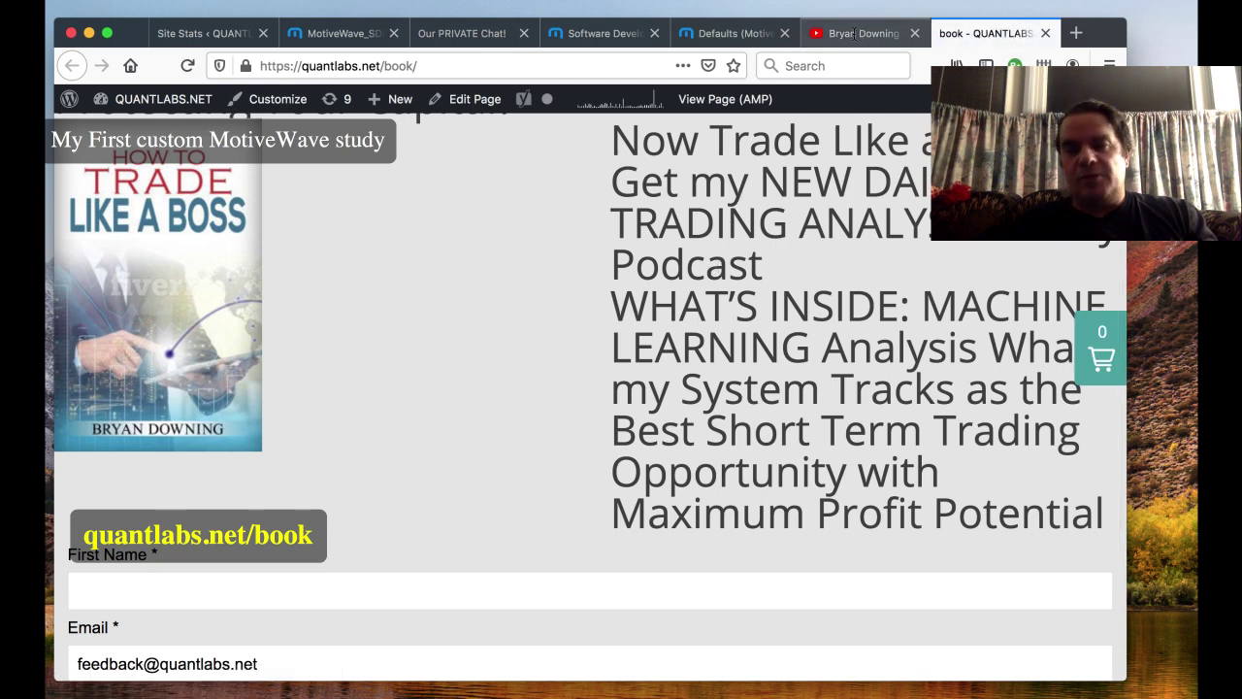
scroll(1014, 567, "down", 1)
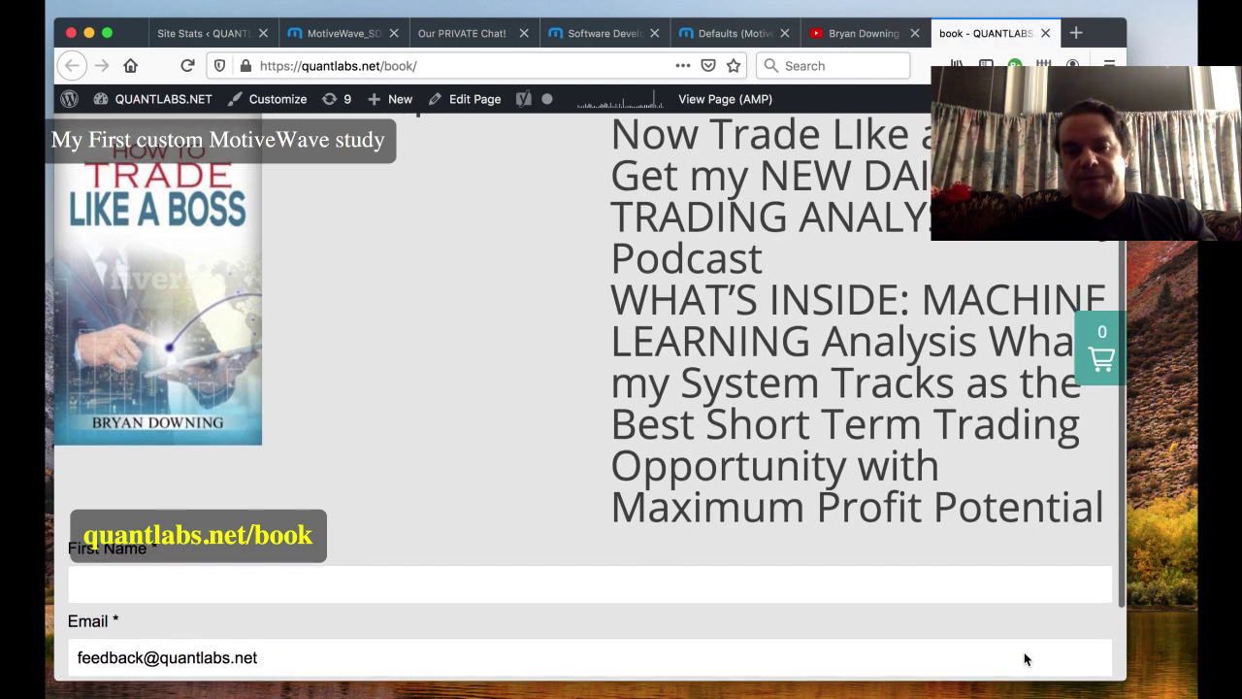